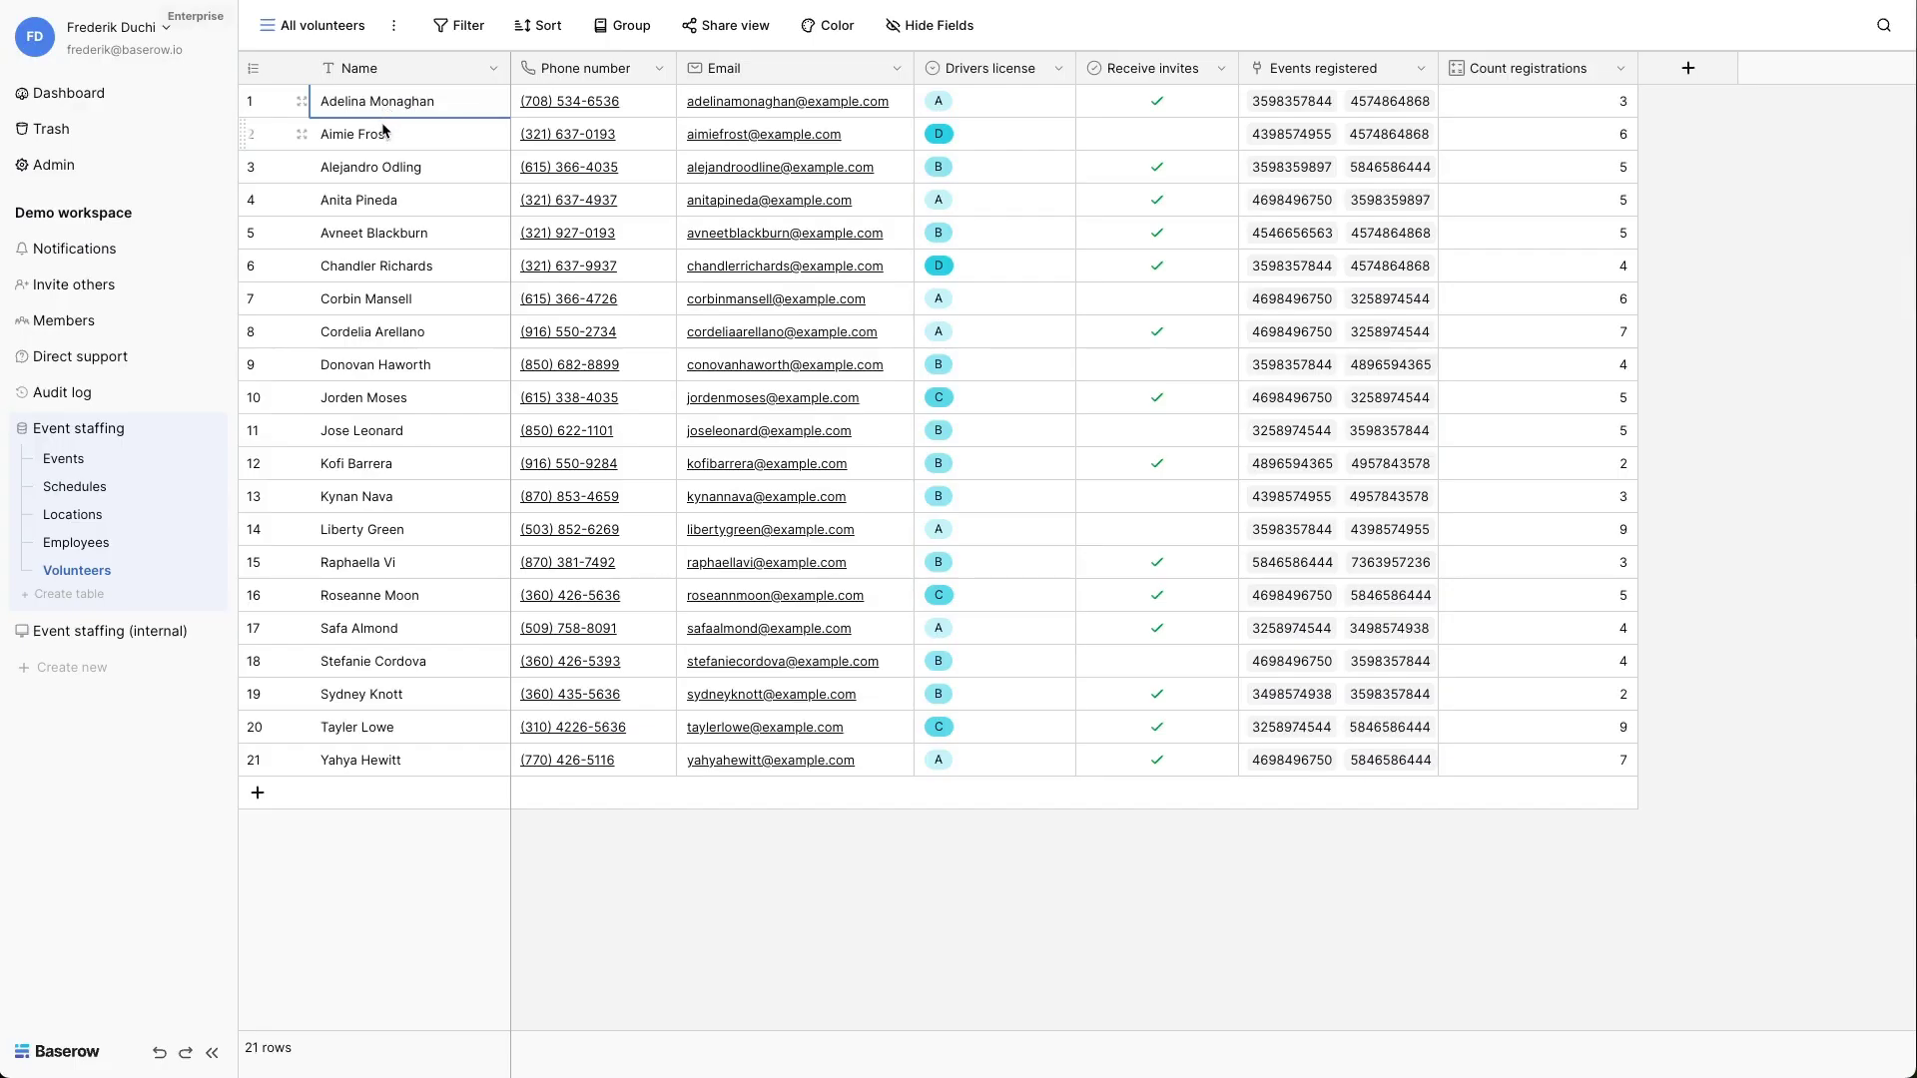
- Step through row 1's phone, email, Drivers license and Receive invites cells with the arrow keys
key("Right")
key("Right")
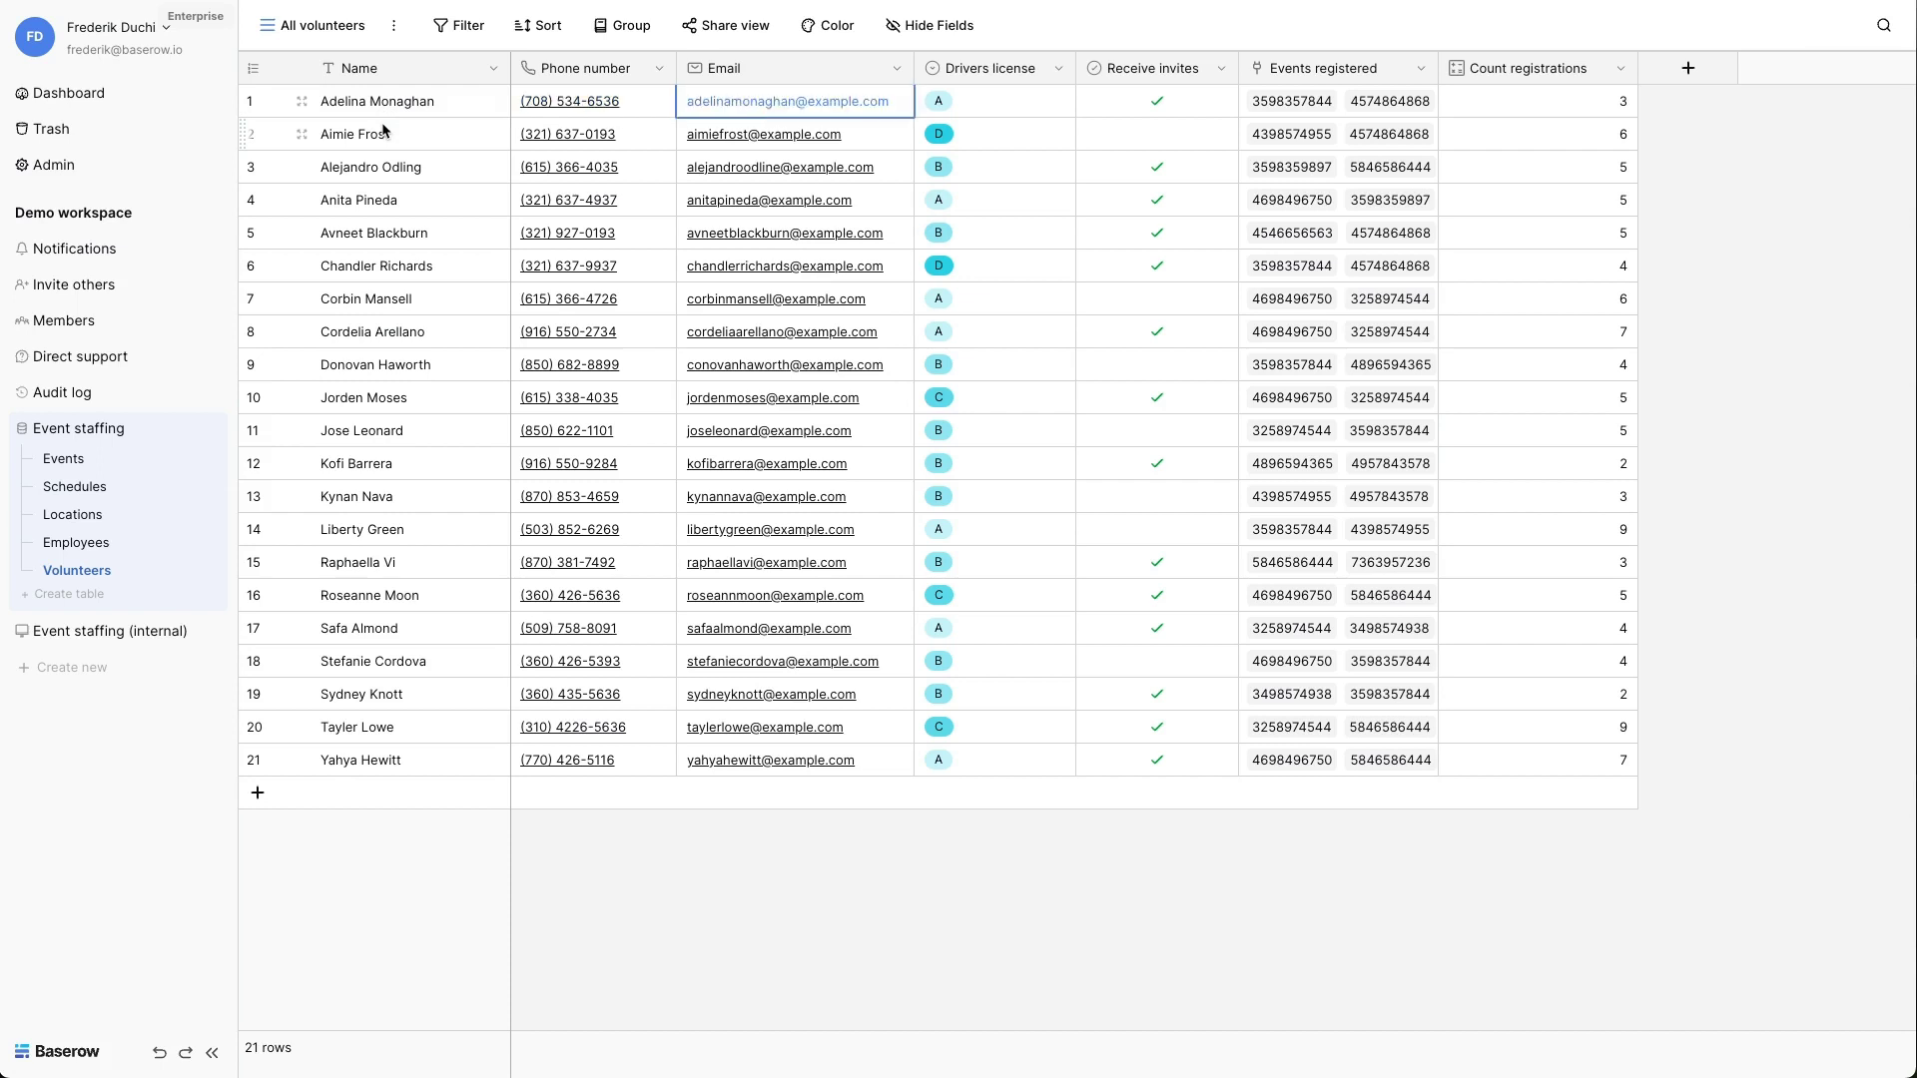
key("Right")
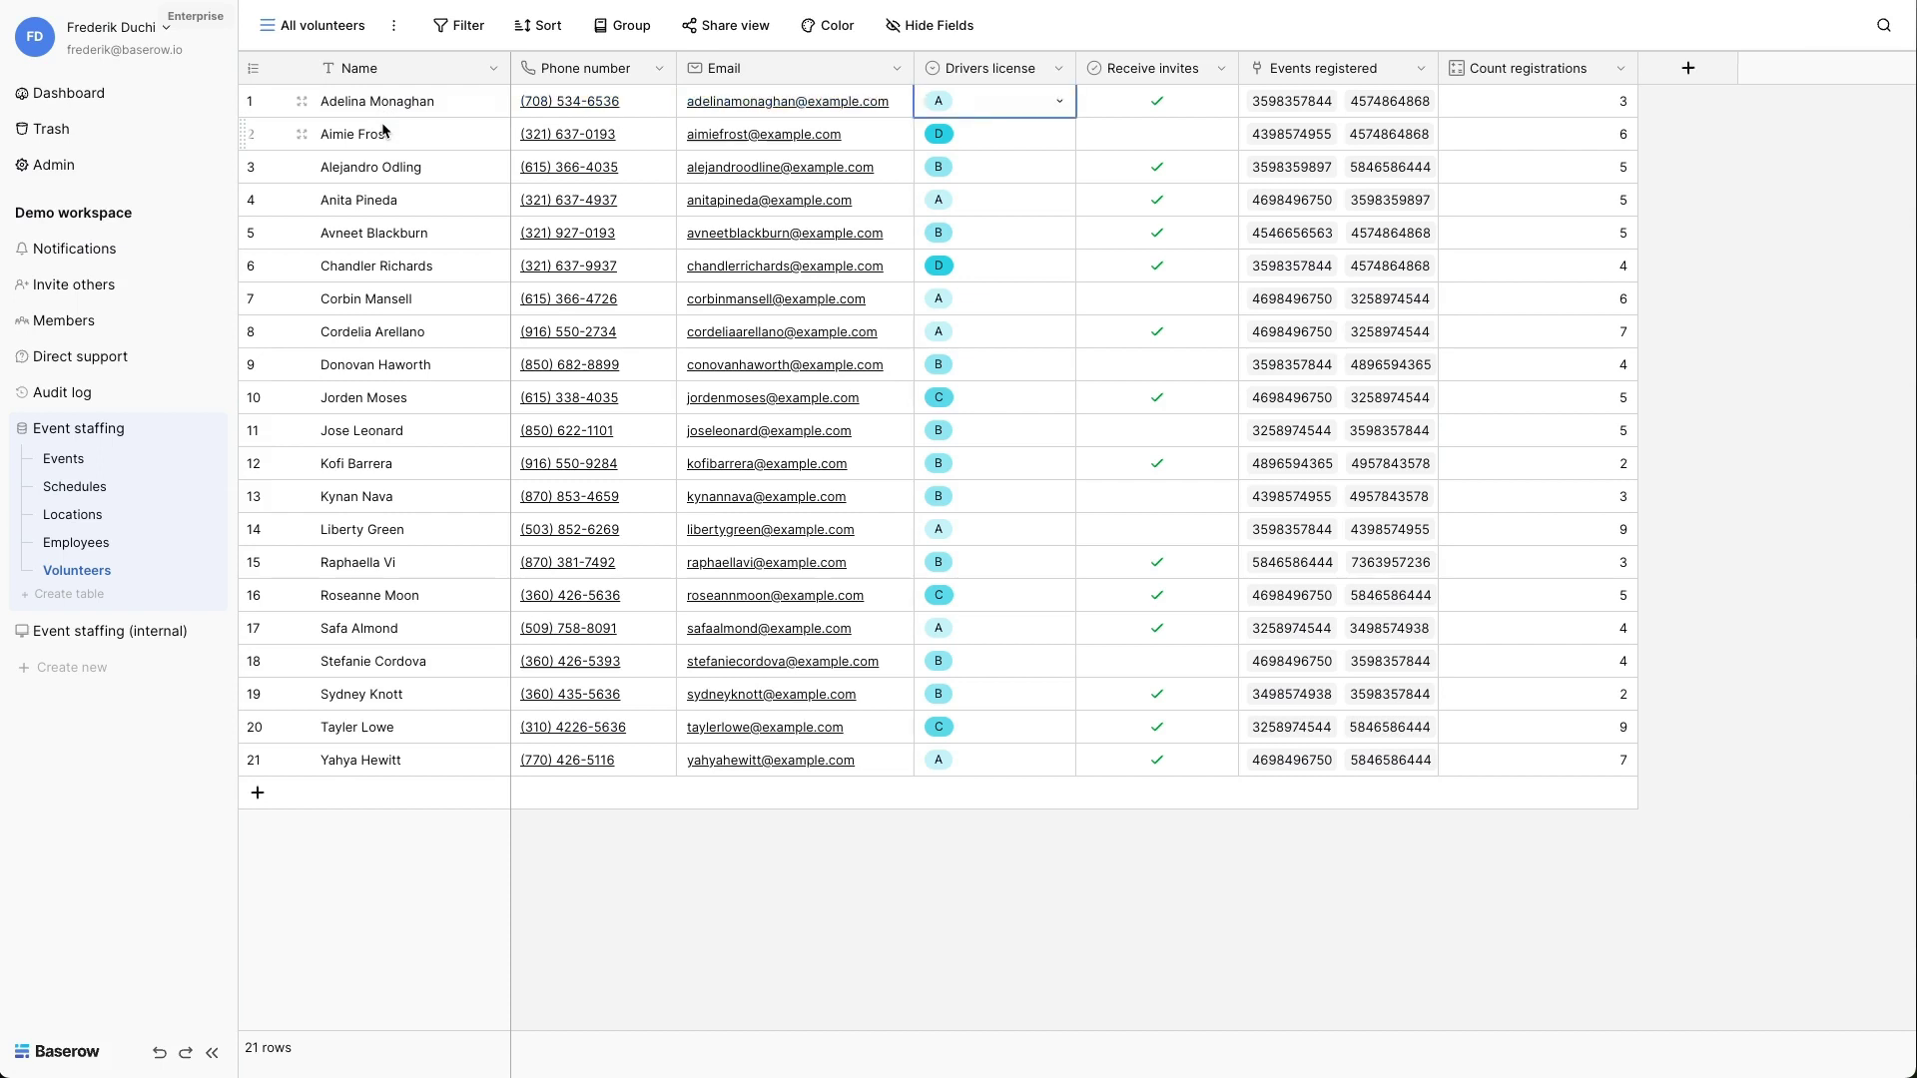
key("Down")
key("Down")
key("Down")
key("Down")
key("Down")
key("Right")
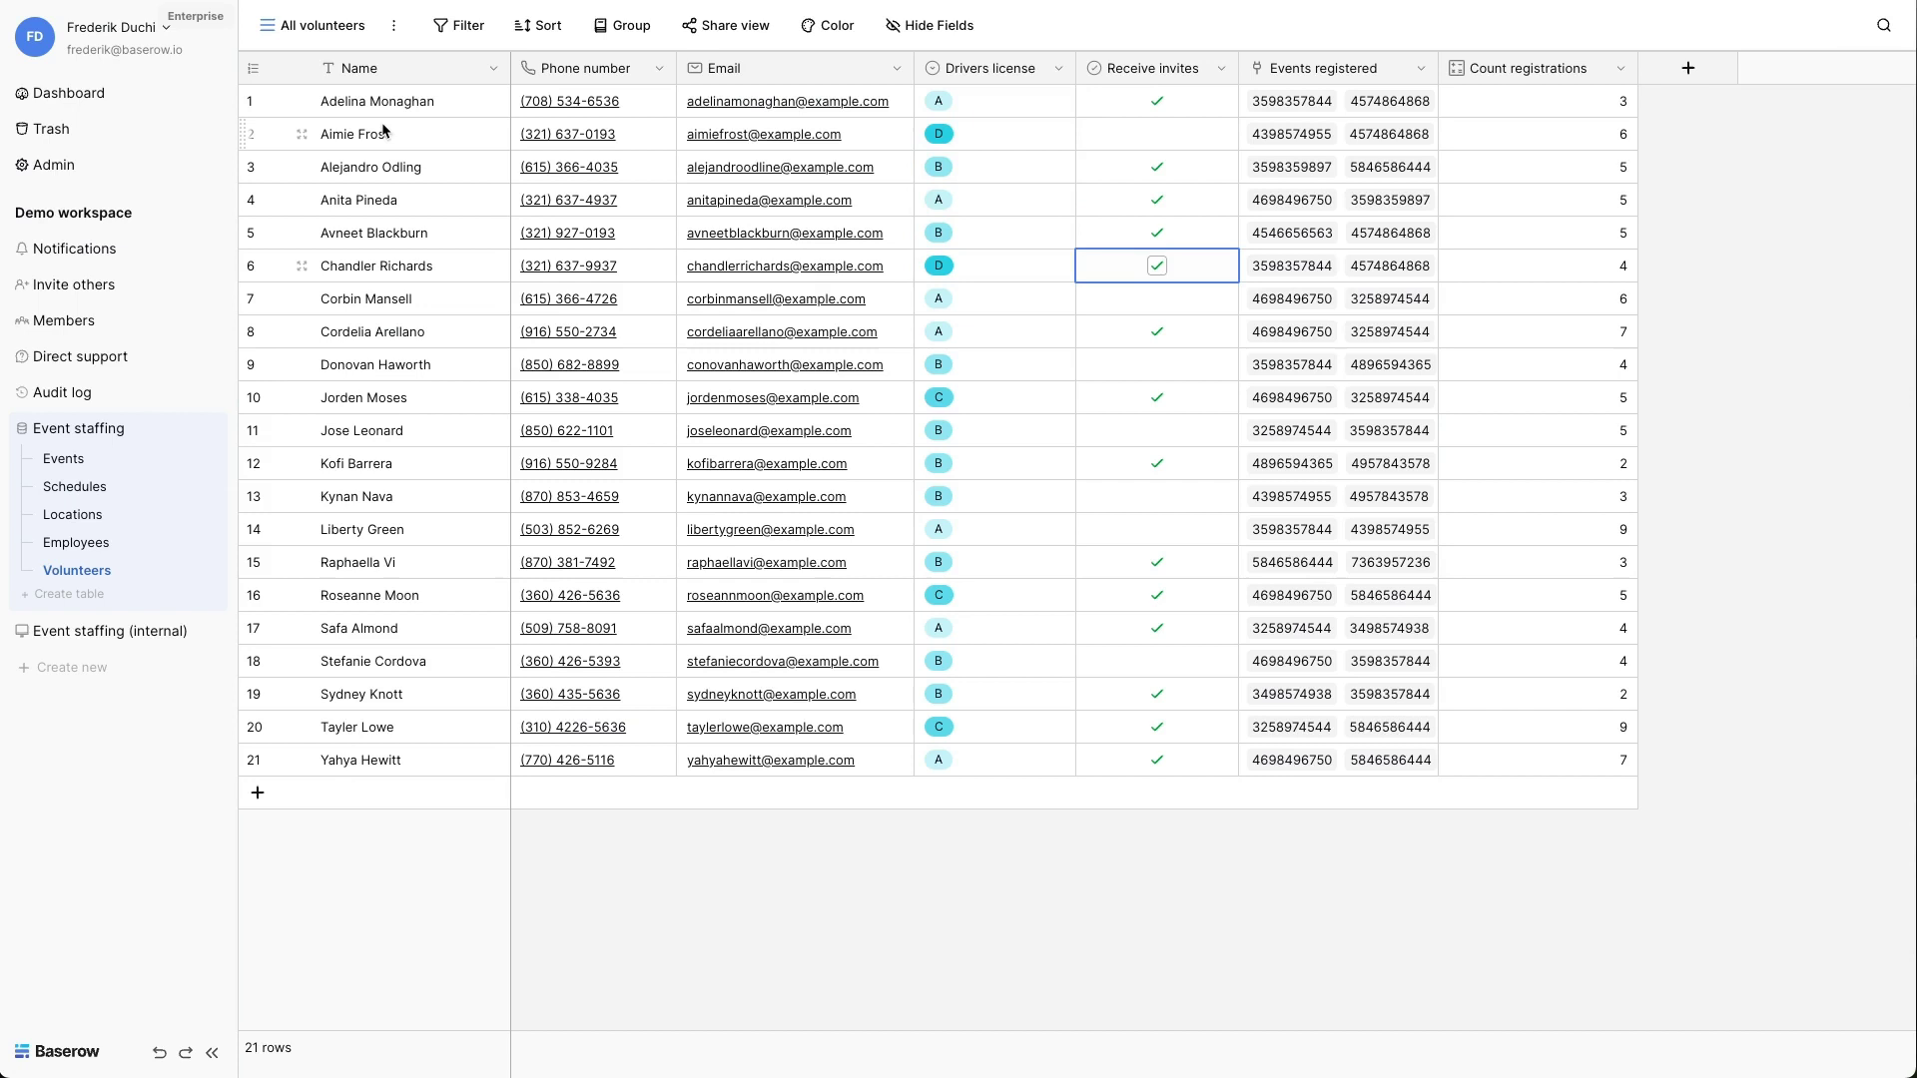
key("Up")
key("Up")
key("Up")
key("Up")
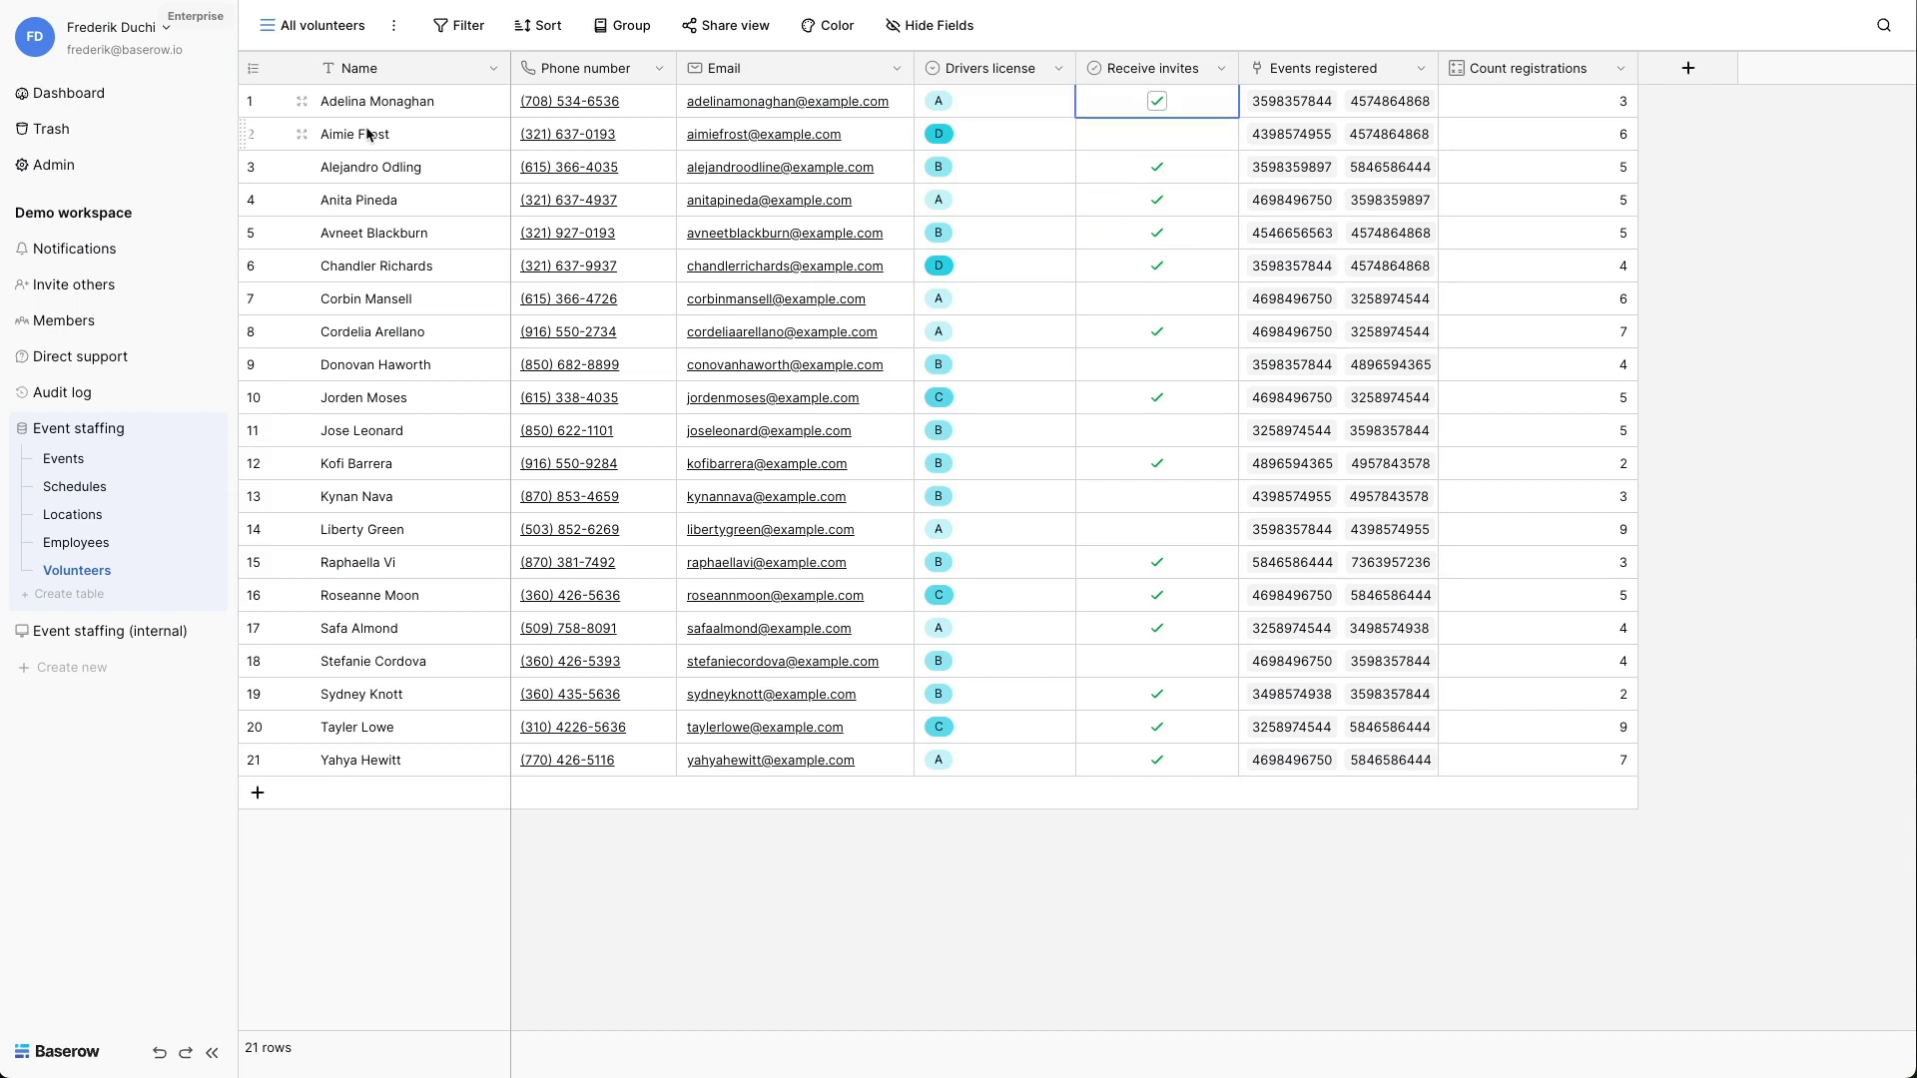
mouse_move(299, 101)
left_click(77, 636)
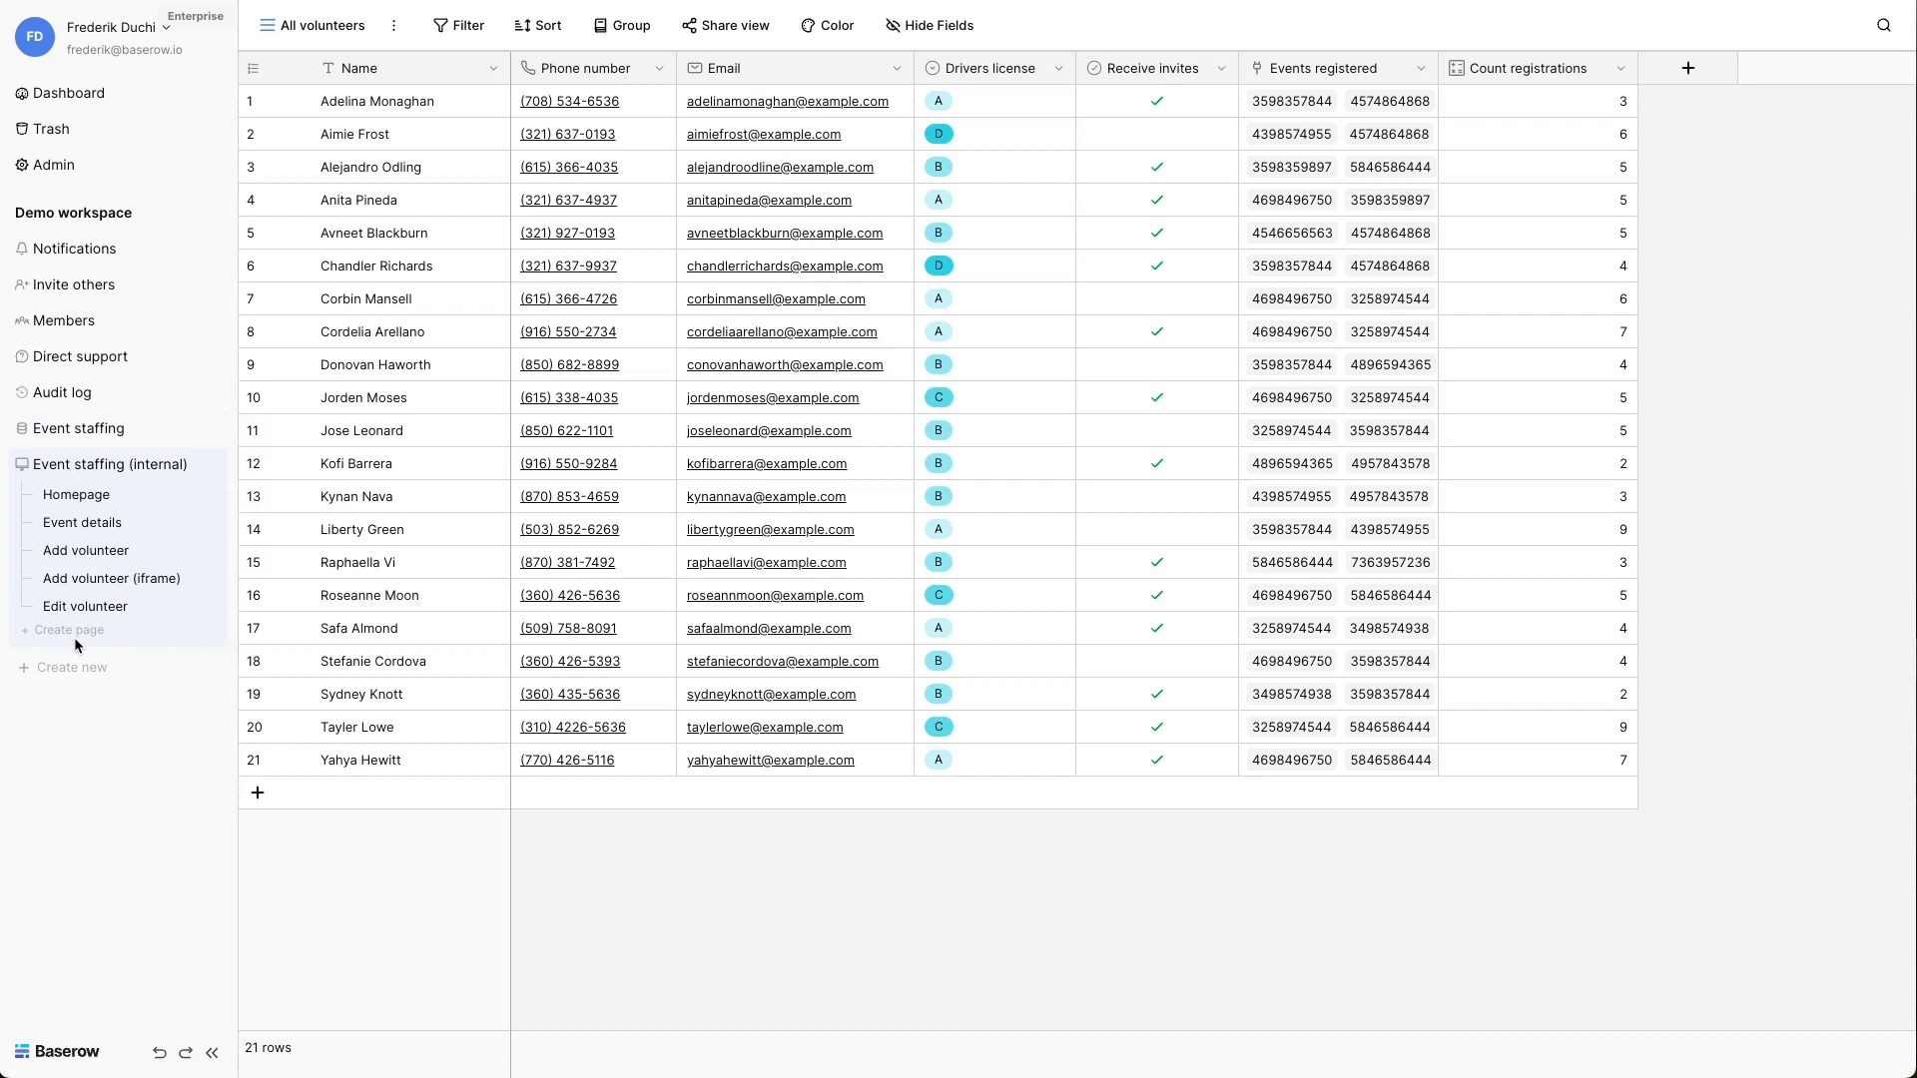
left_click(78, 505)
left_click(642, 433)
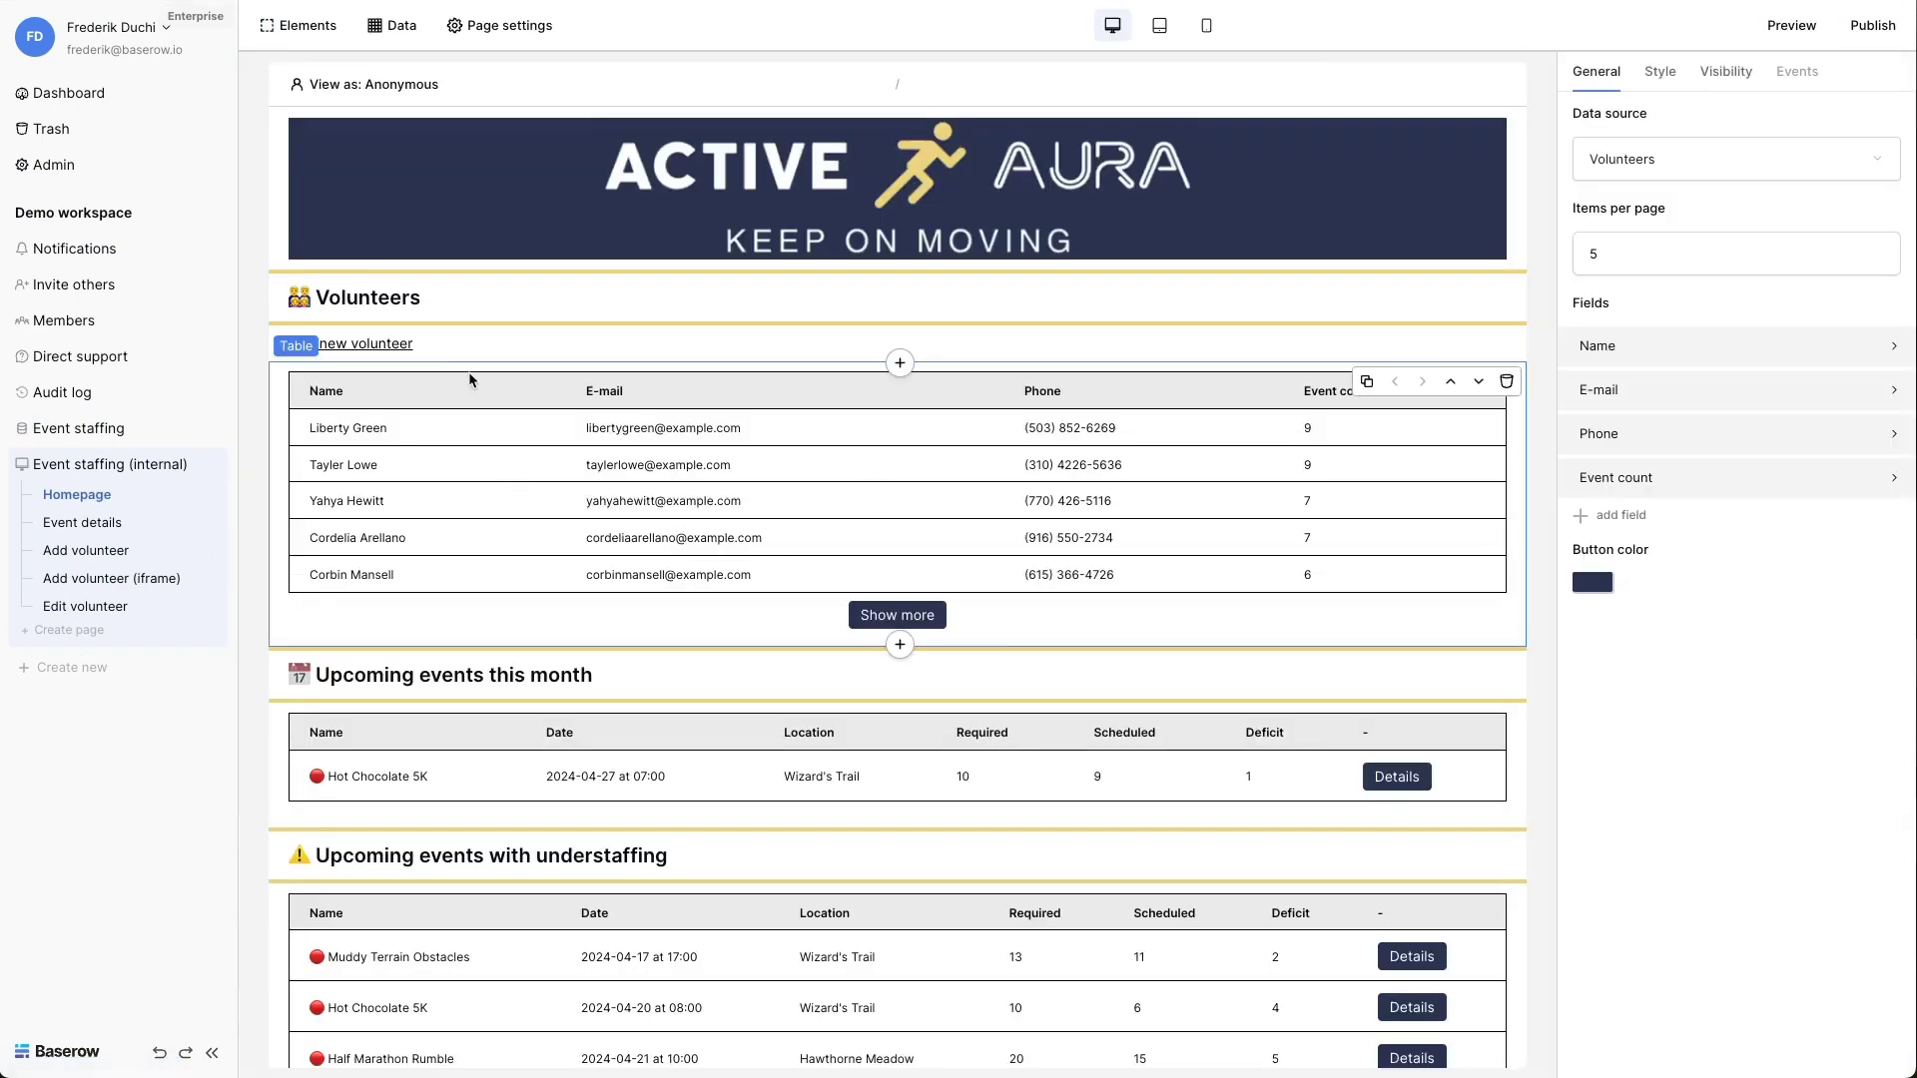
left_click(440, 354)
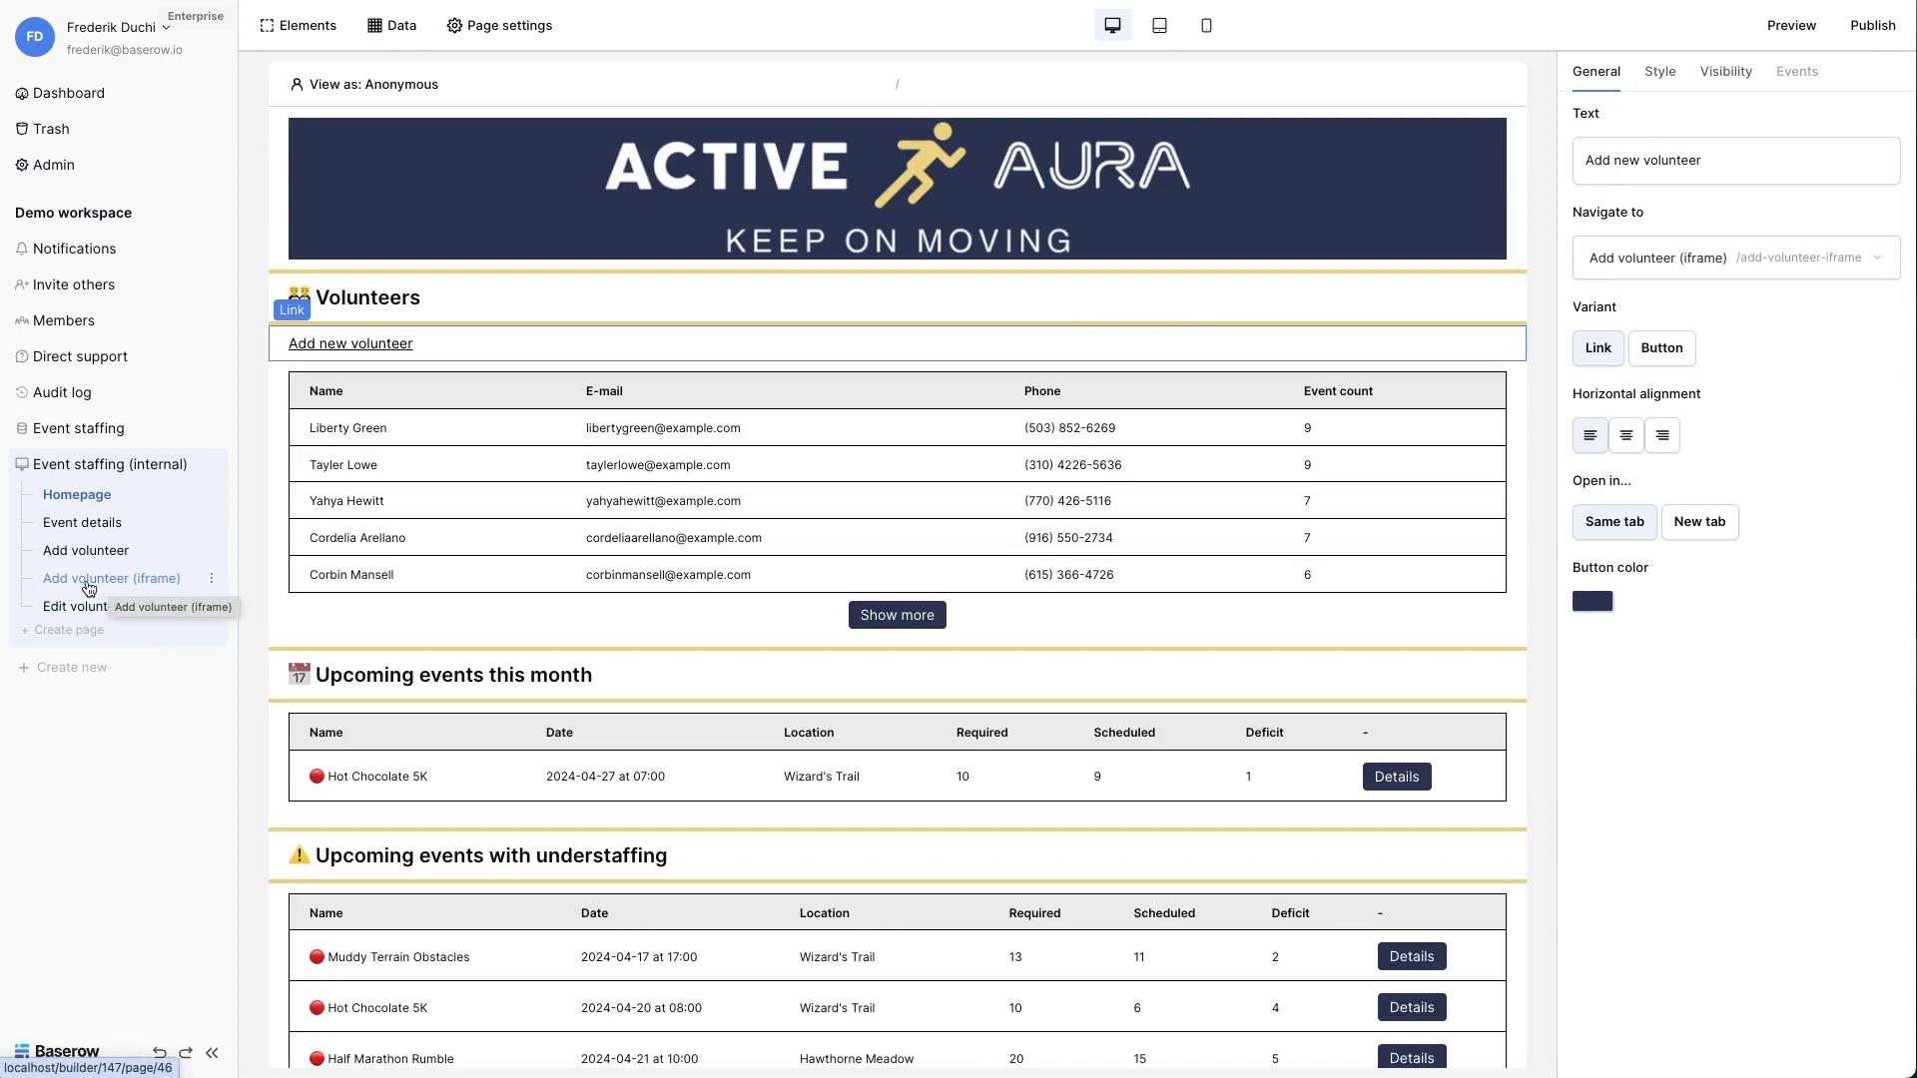
left_click(89, 589)
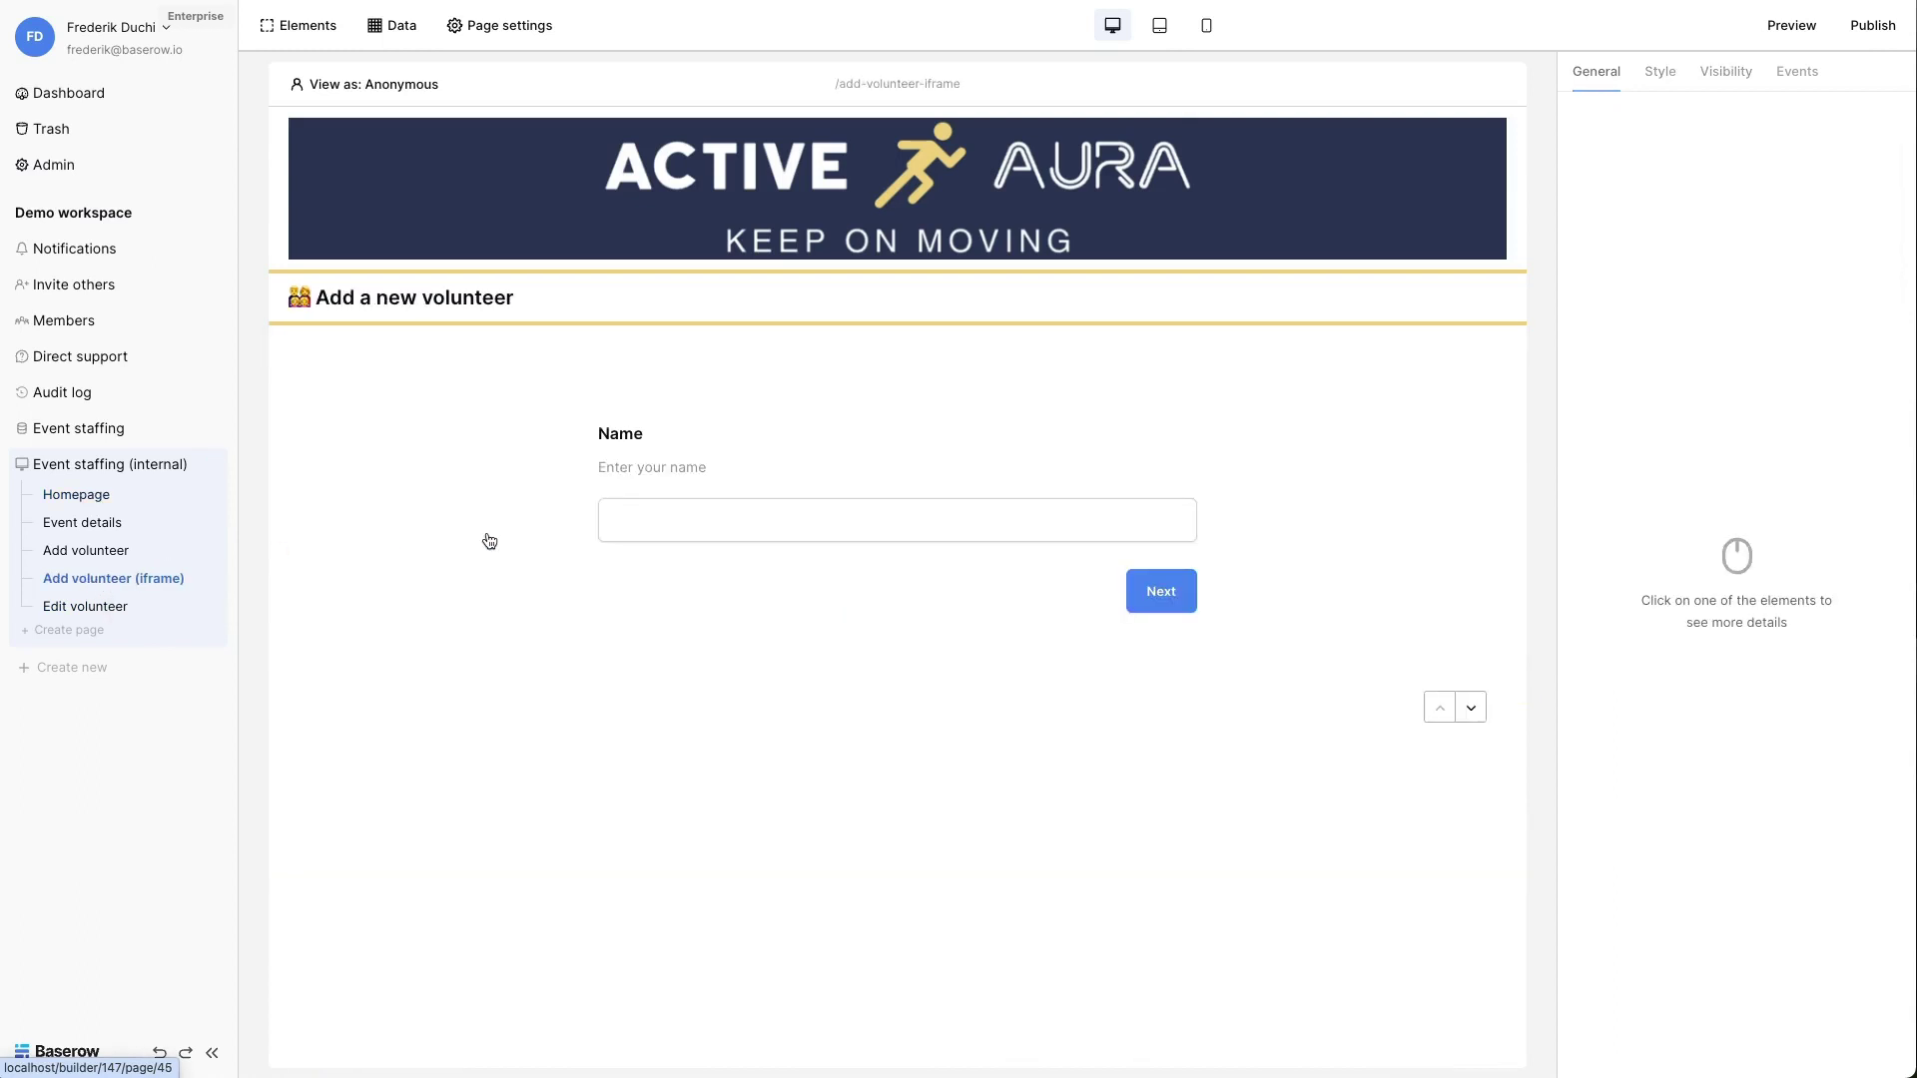
left_click(488, 539)
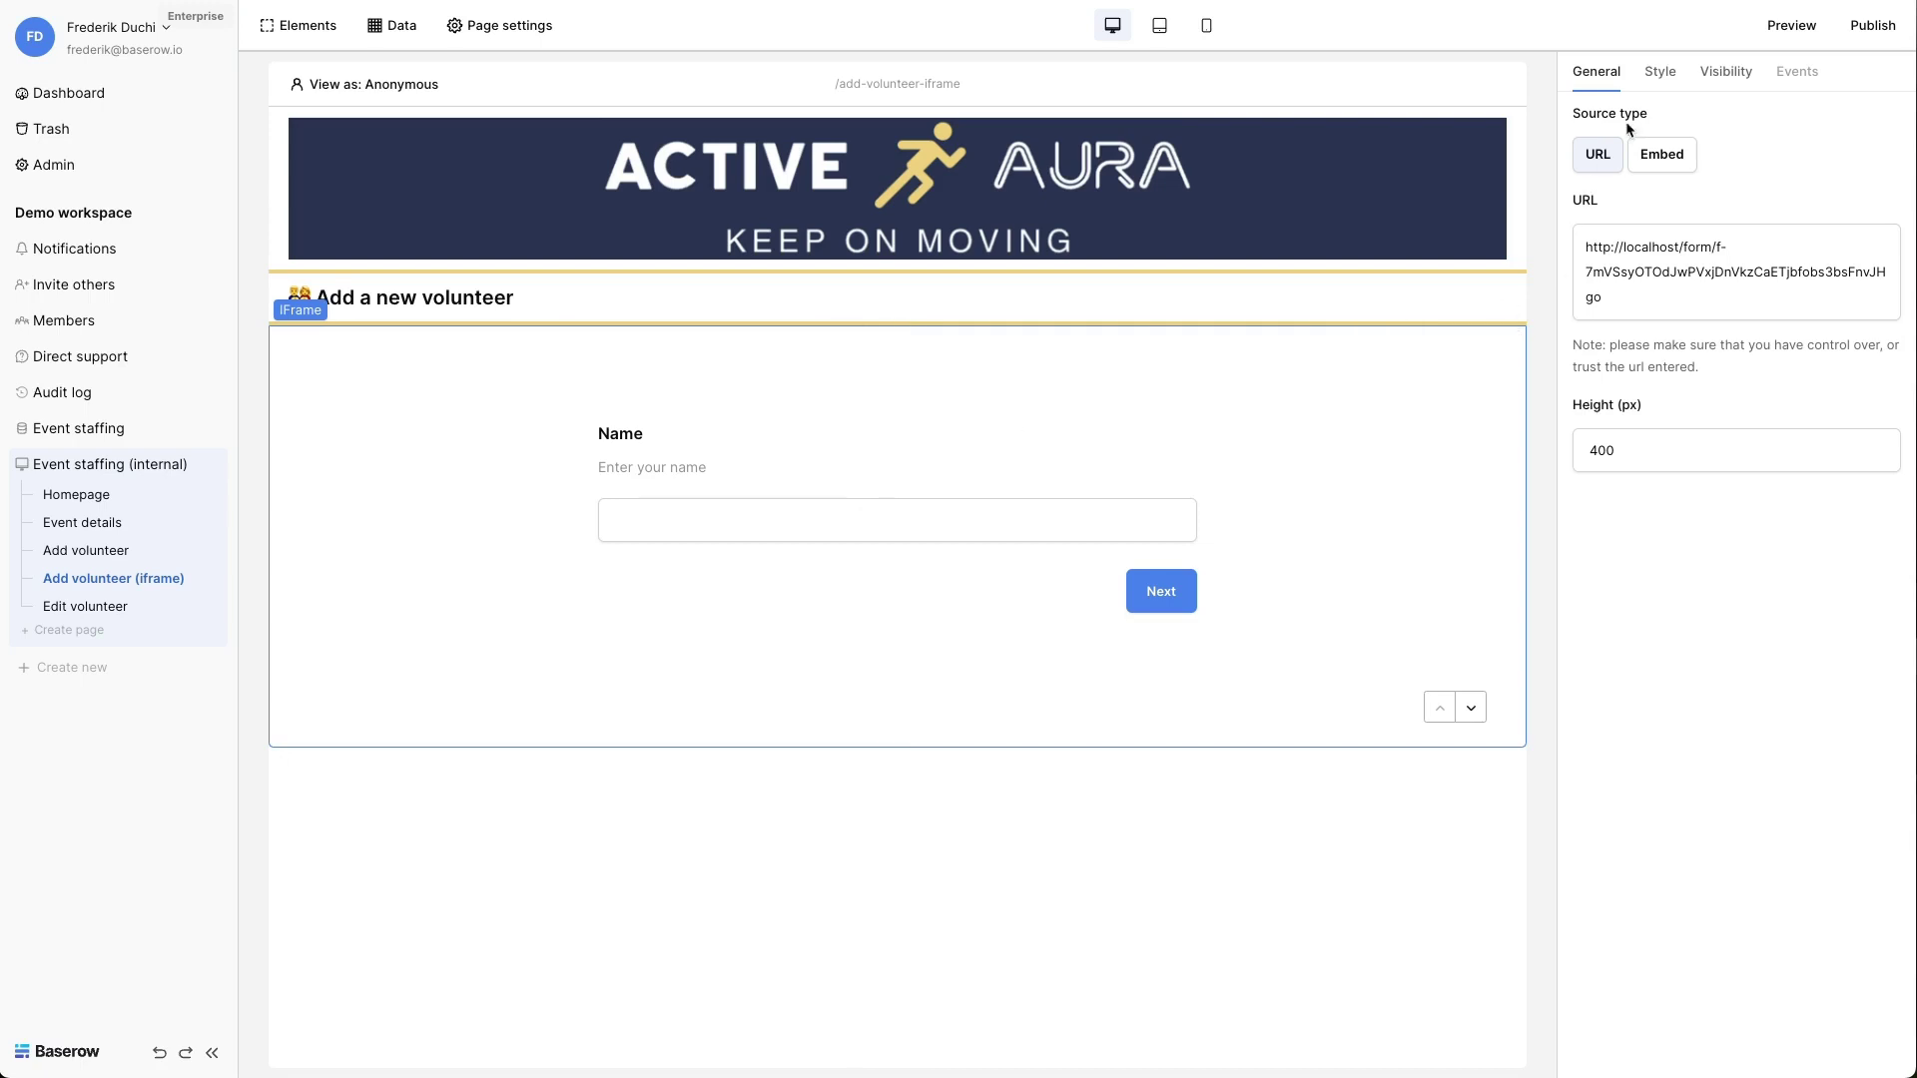
mouse_move(569, 551)
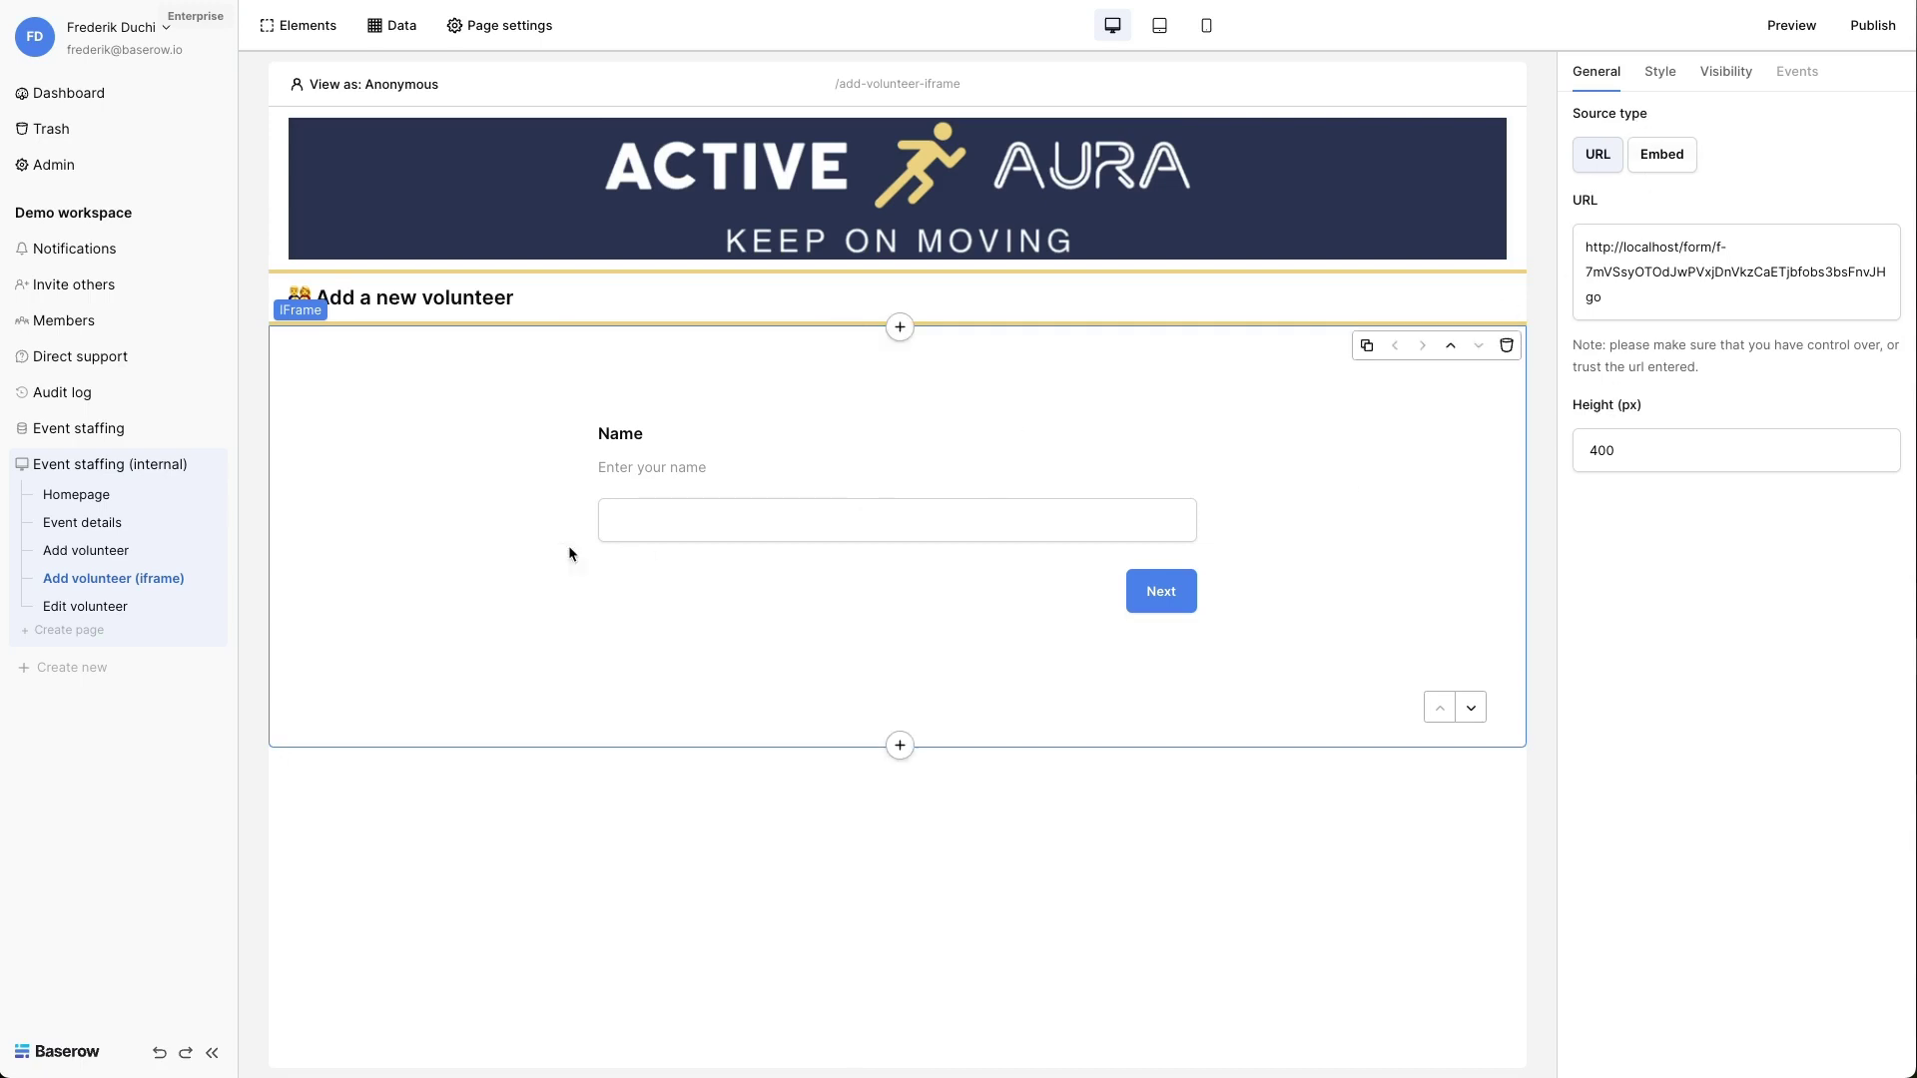
left_click(105, 557)
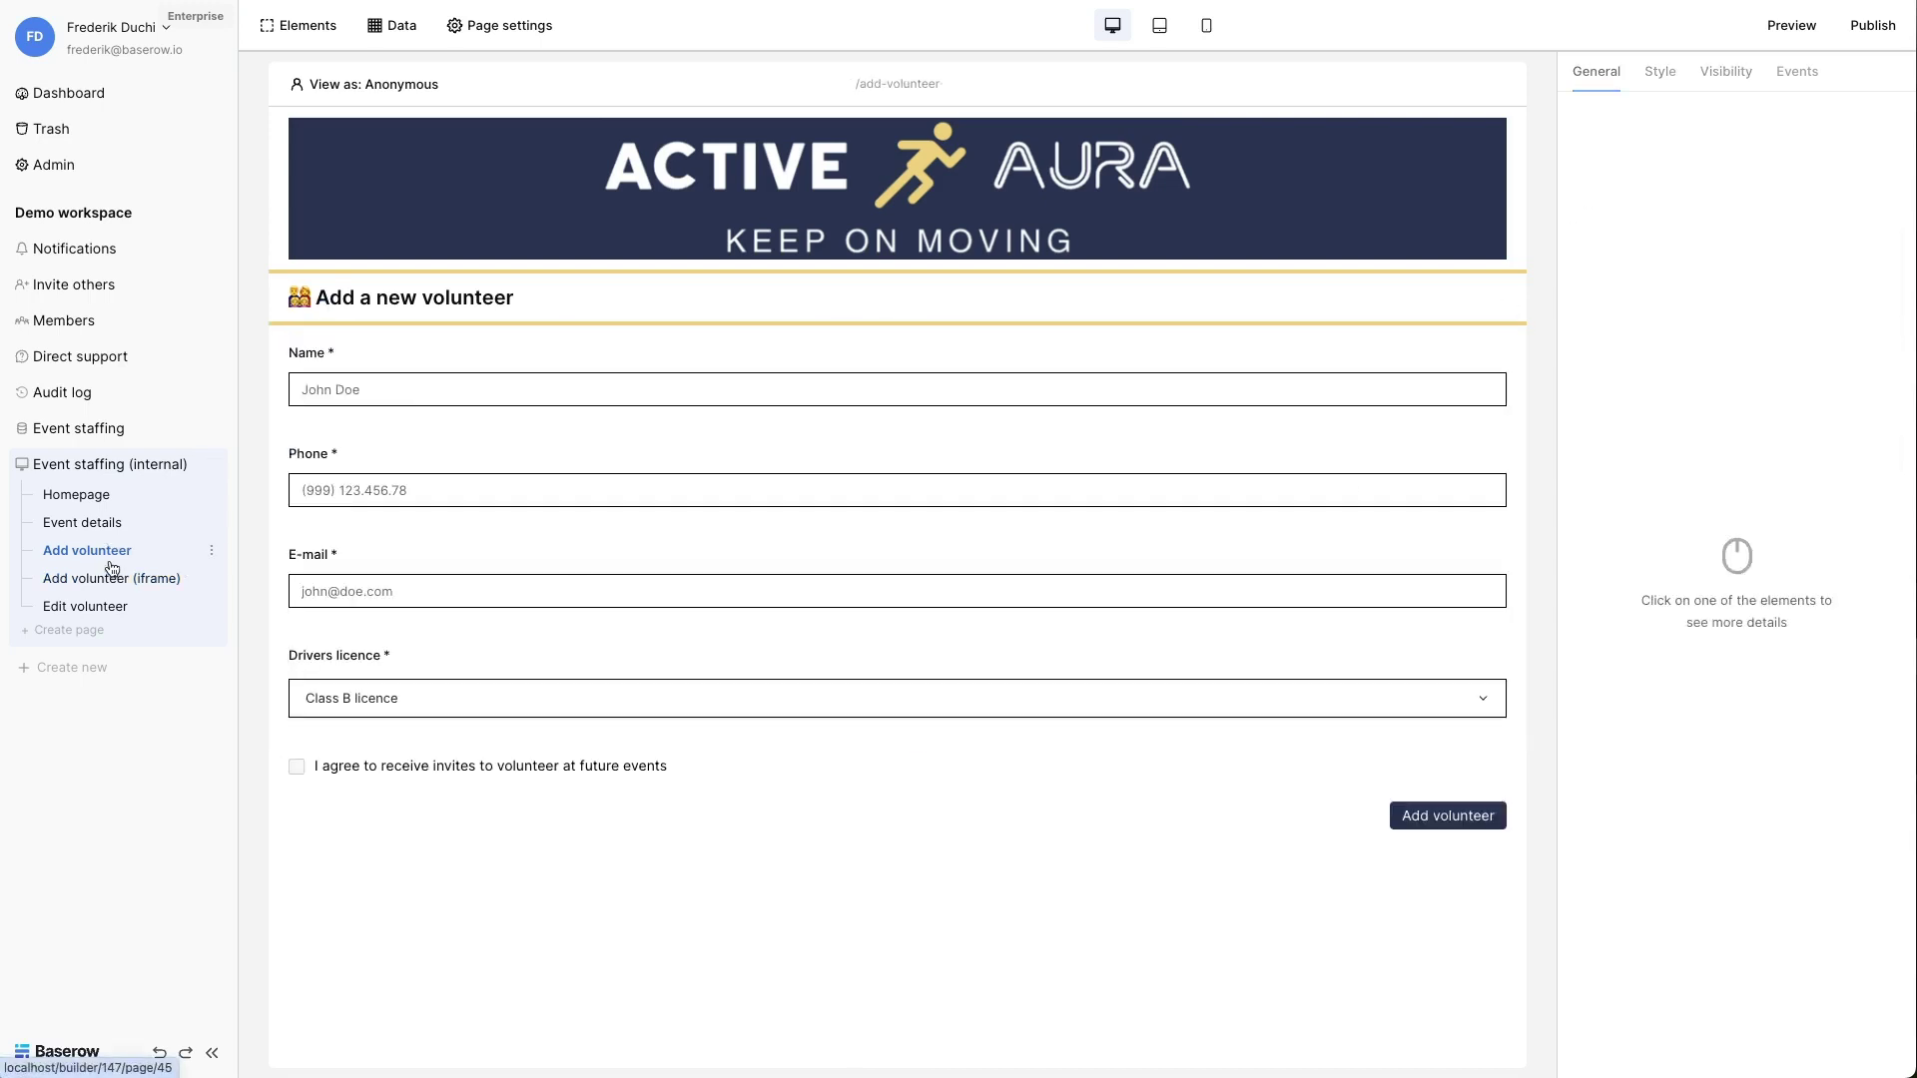
left_click(431, 392)
left_click(1436, 821)
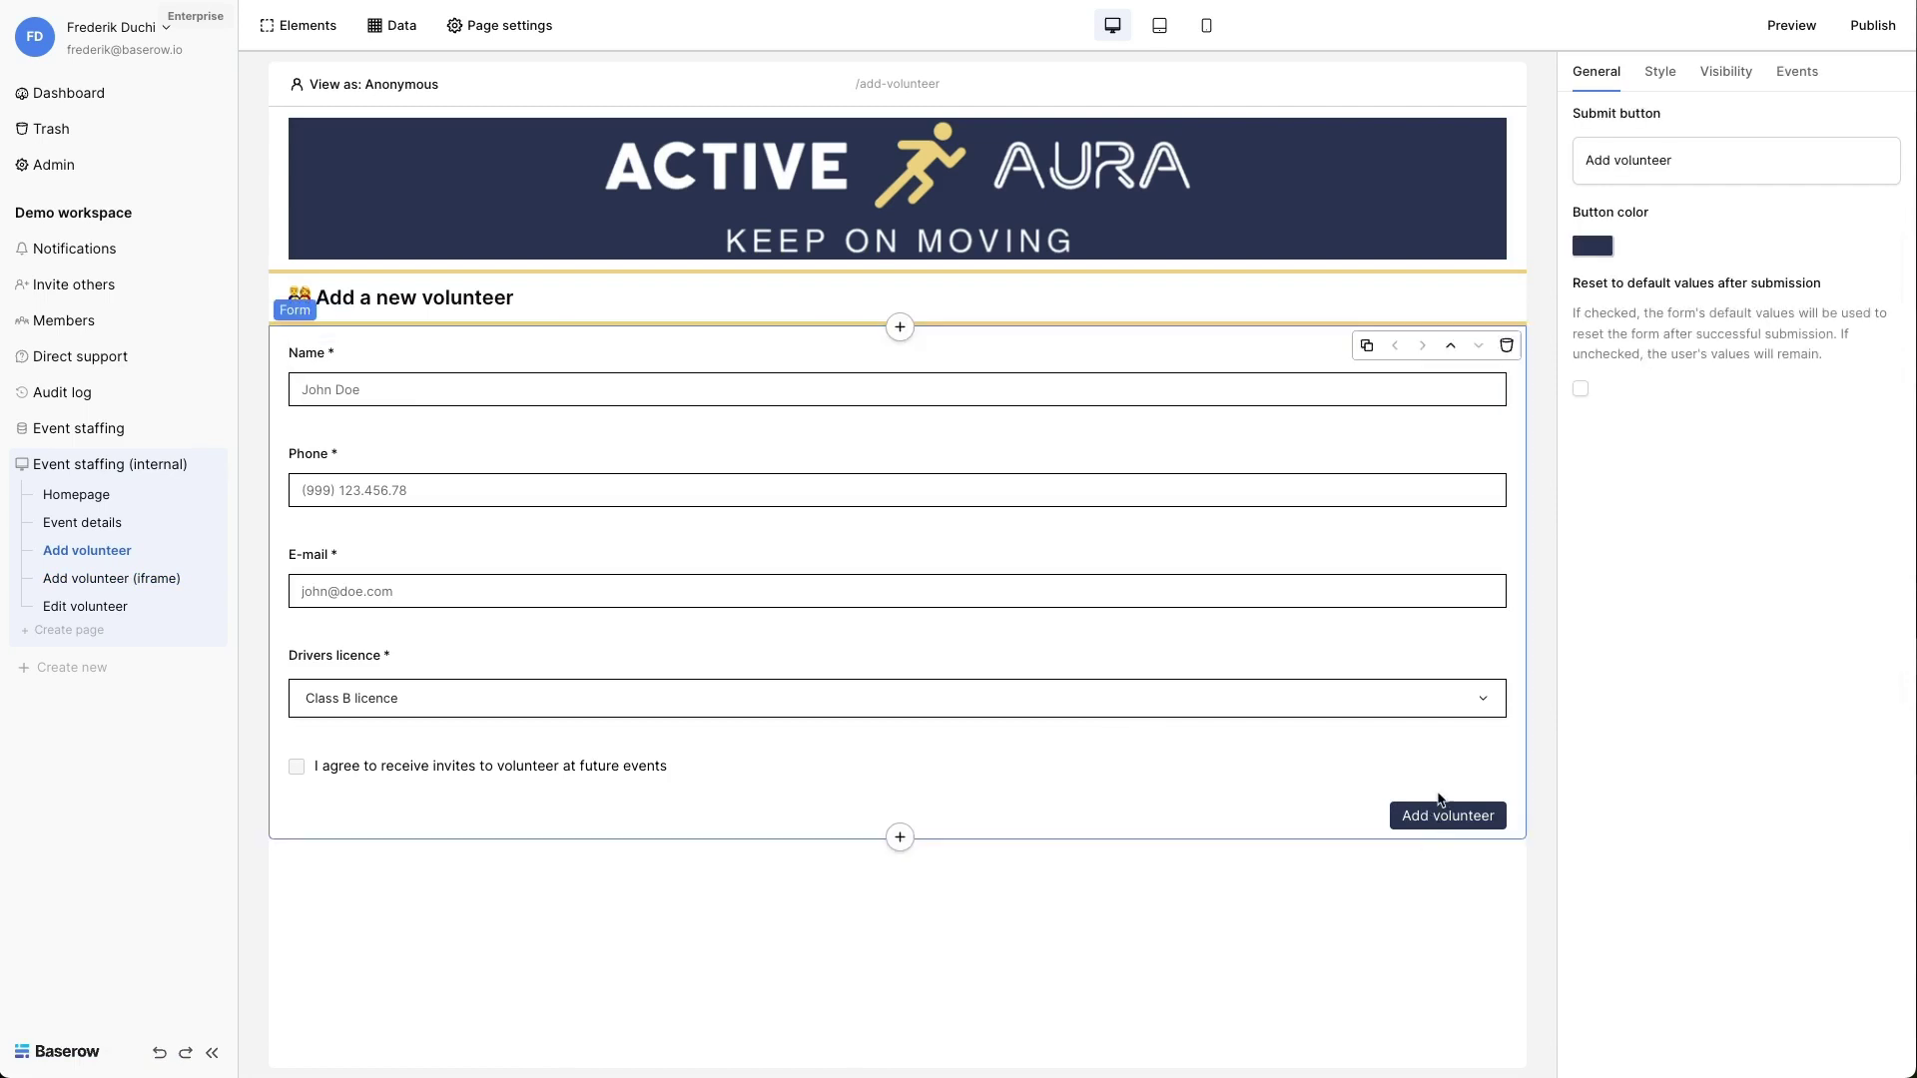
left_click(1805, 75)
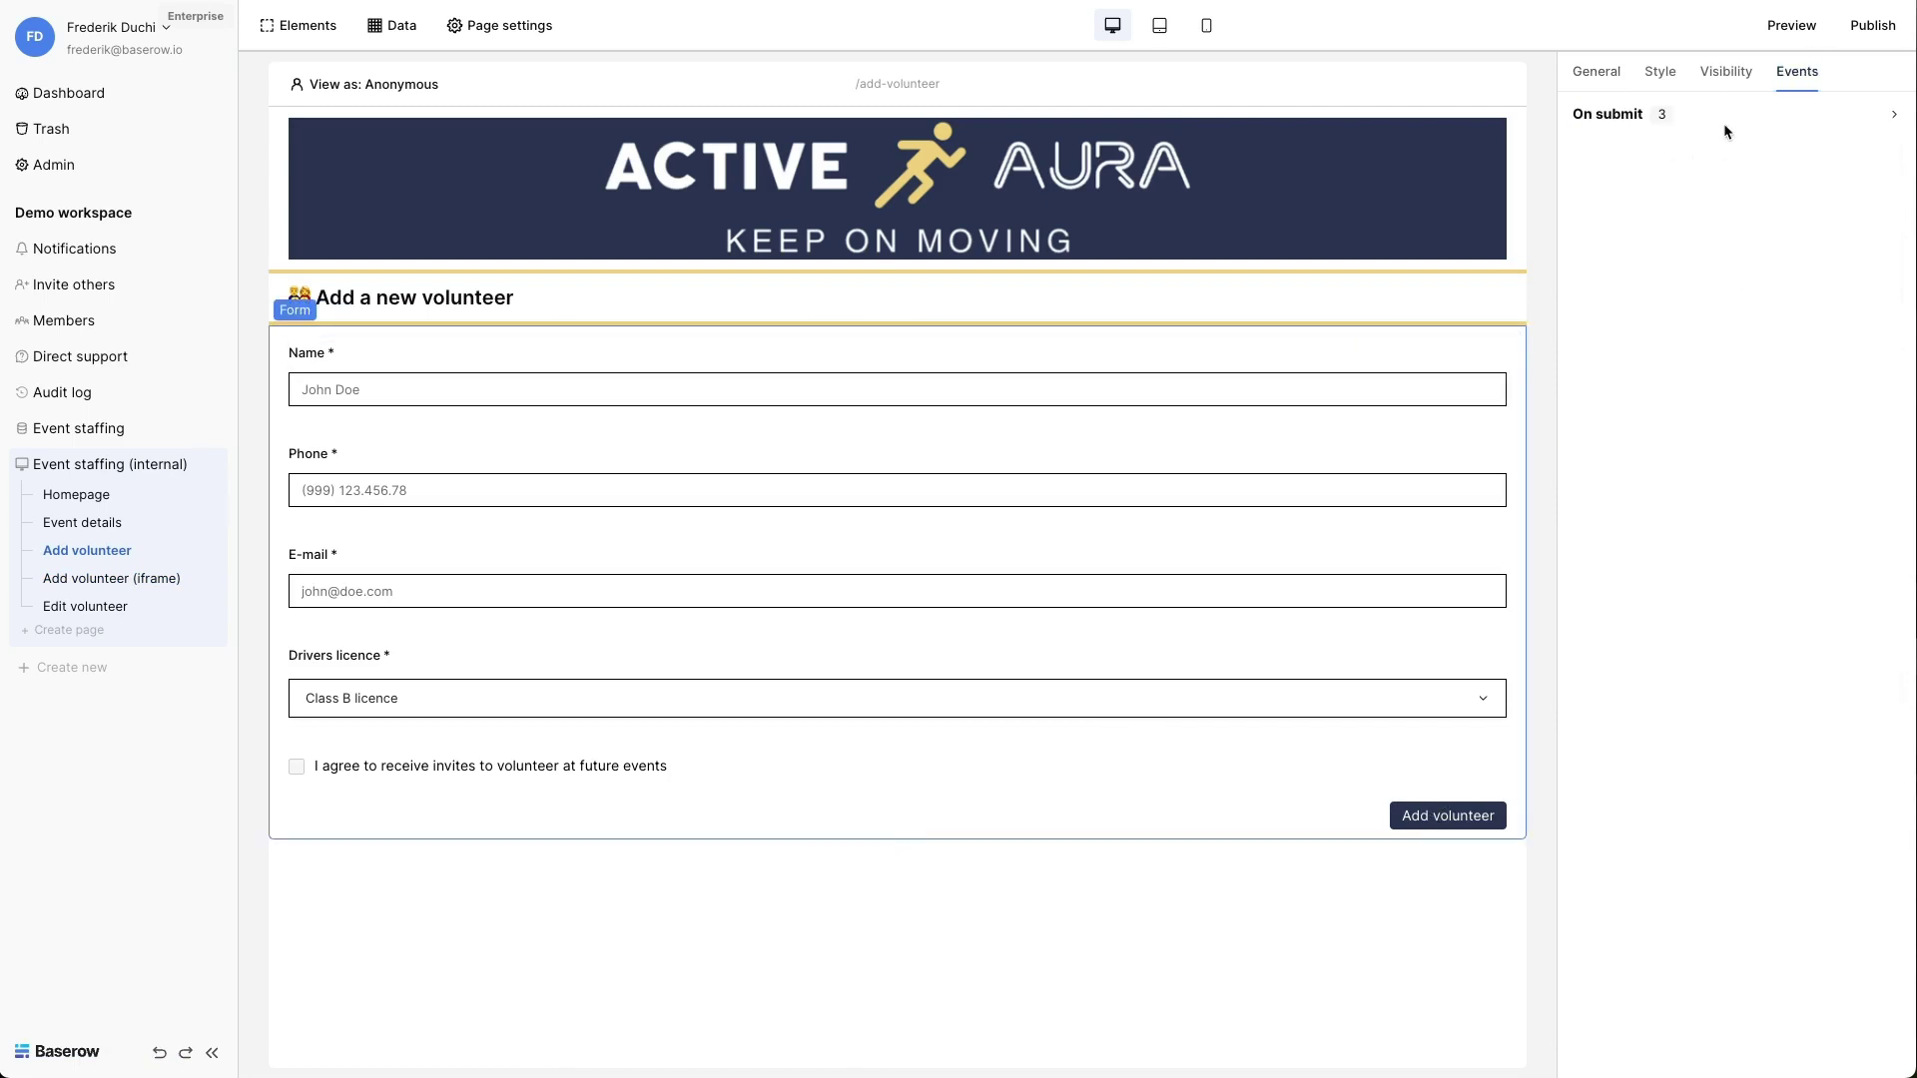
left_click(1614, 119)
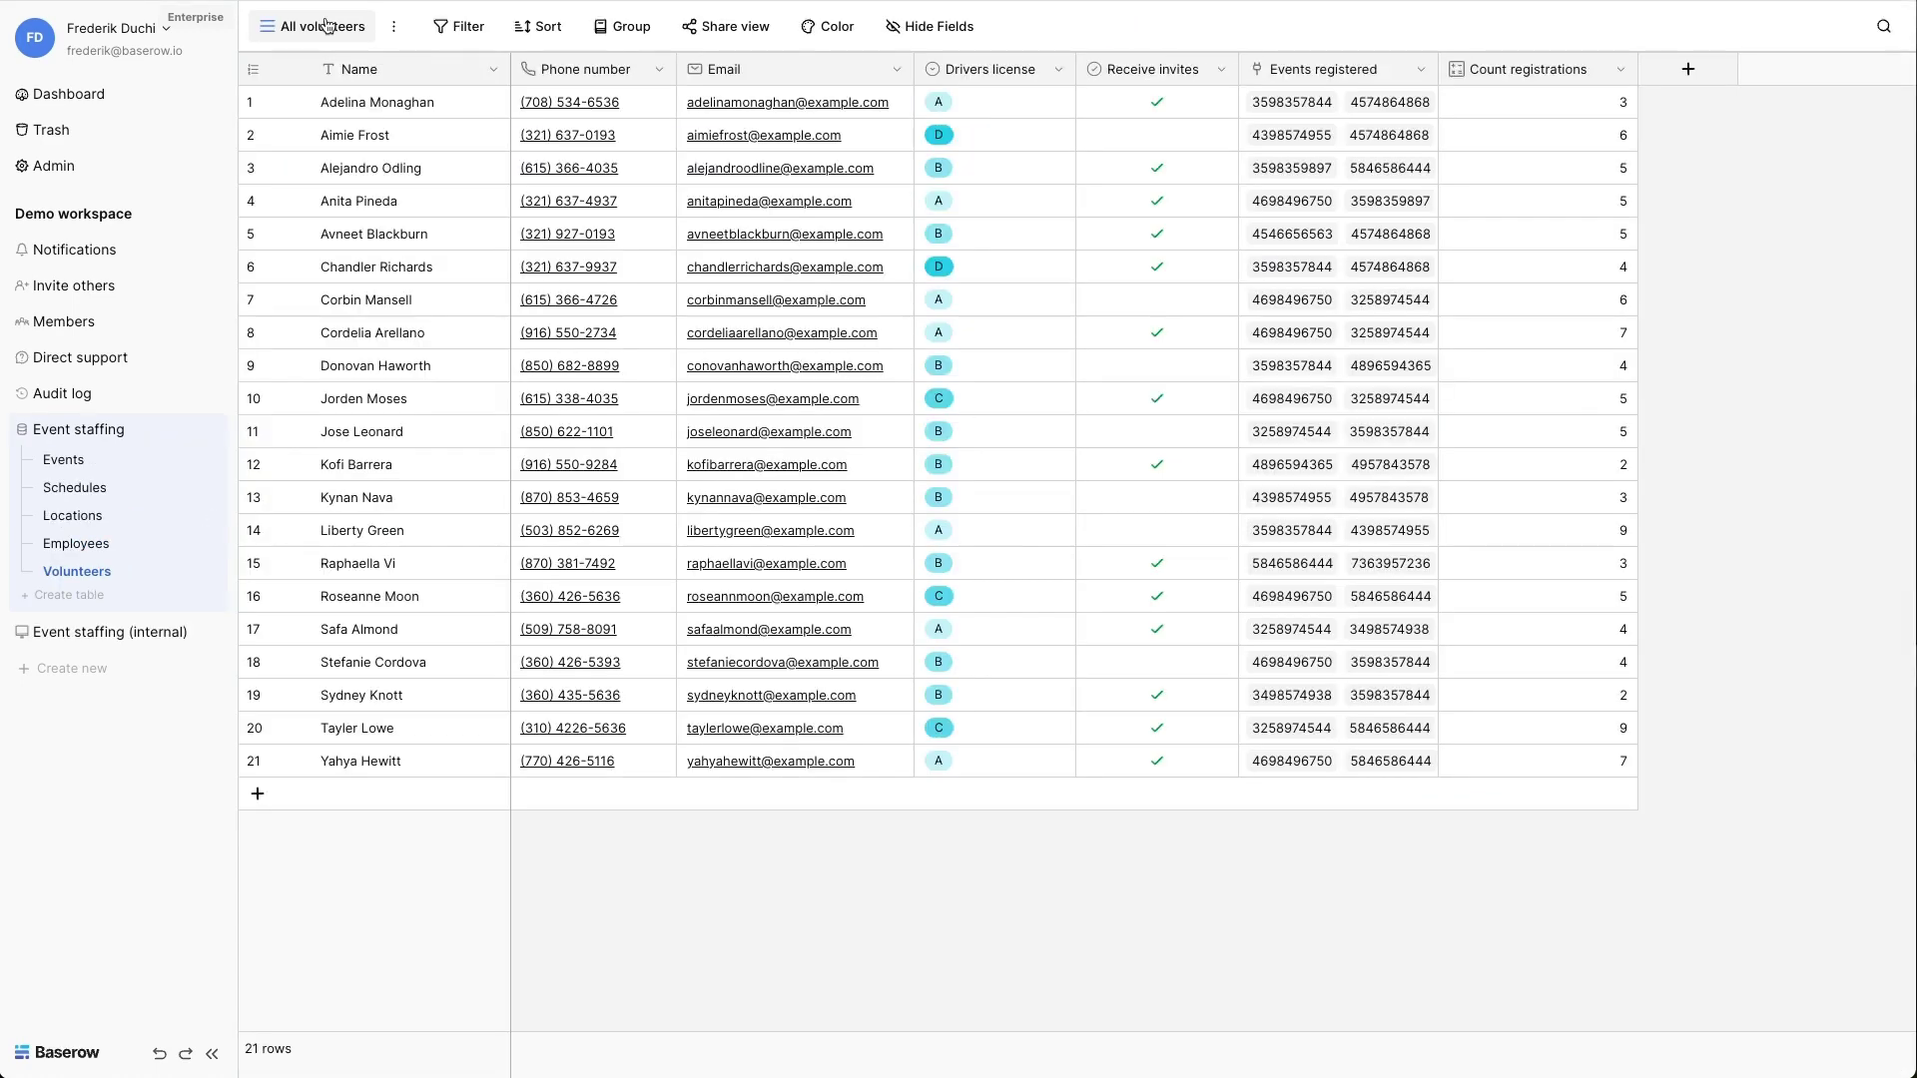
- Open the Add a new volunteer form view, copy its private share link, and switch it to Survey mode
left_click(327, 26)
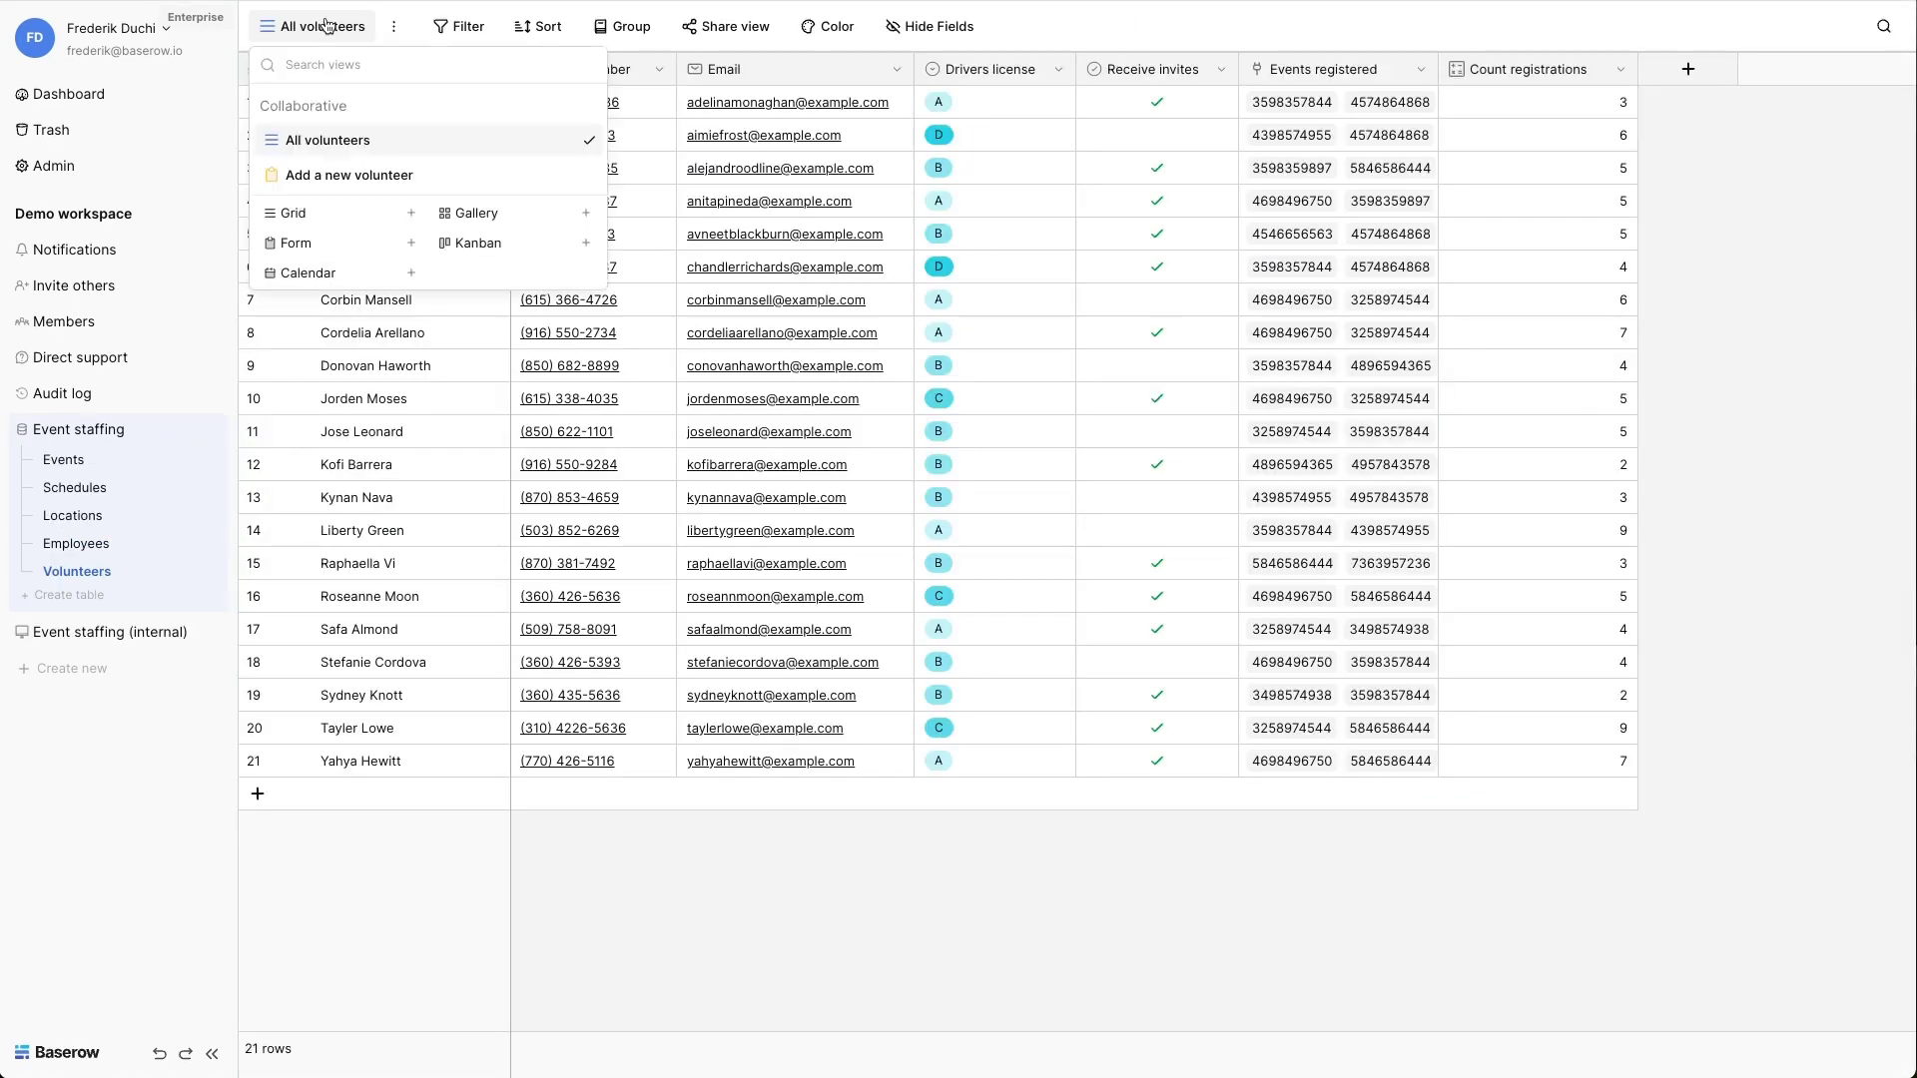
left_click(339, 177)
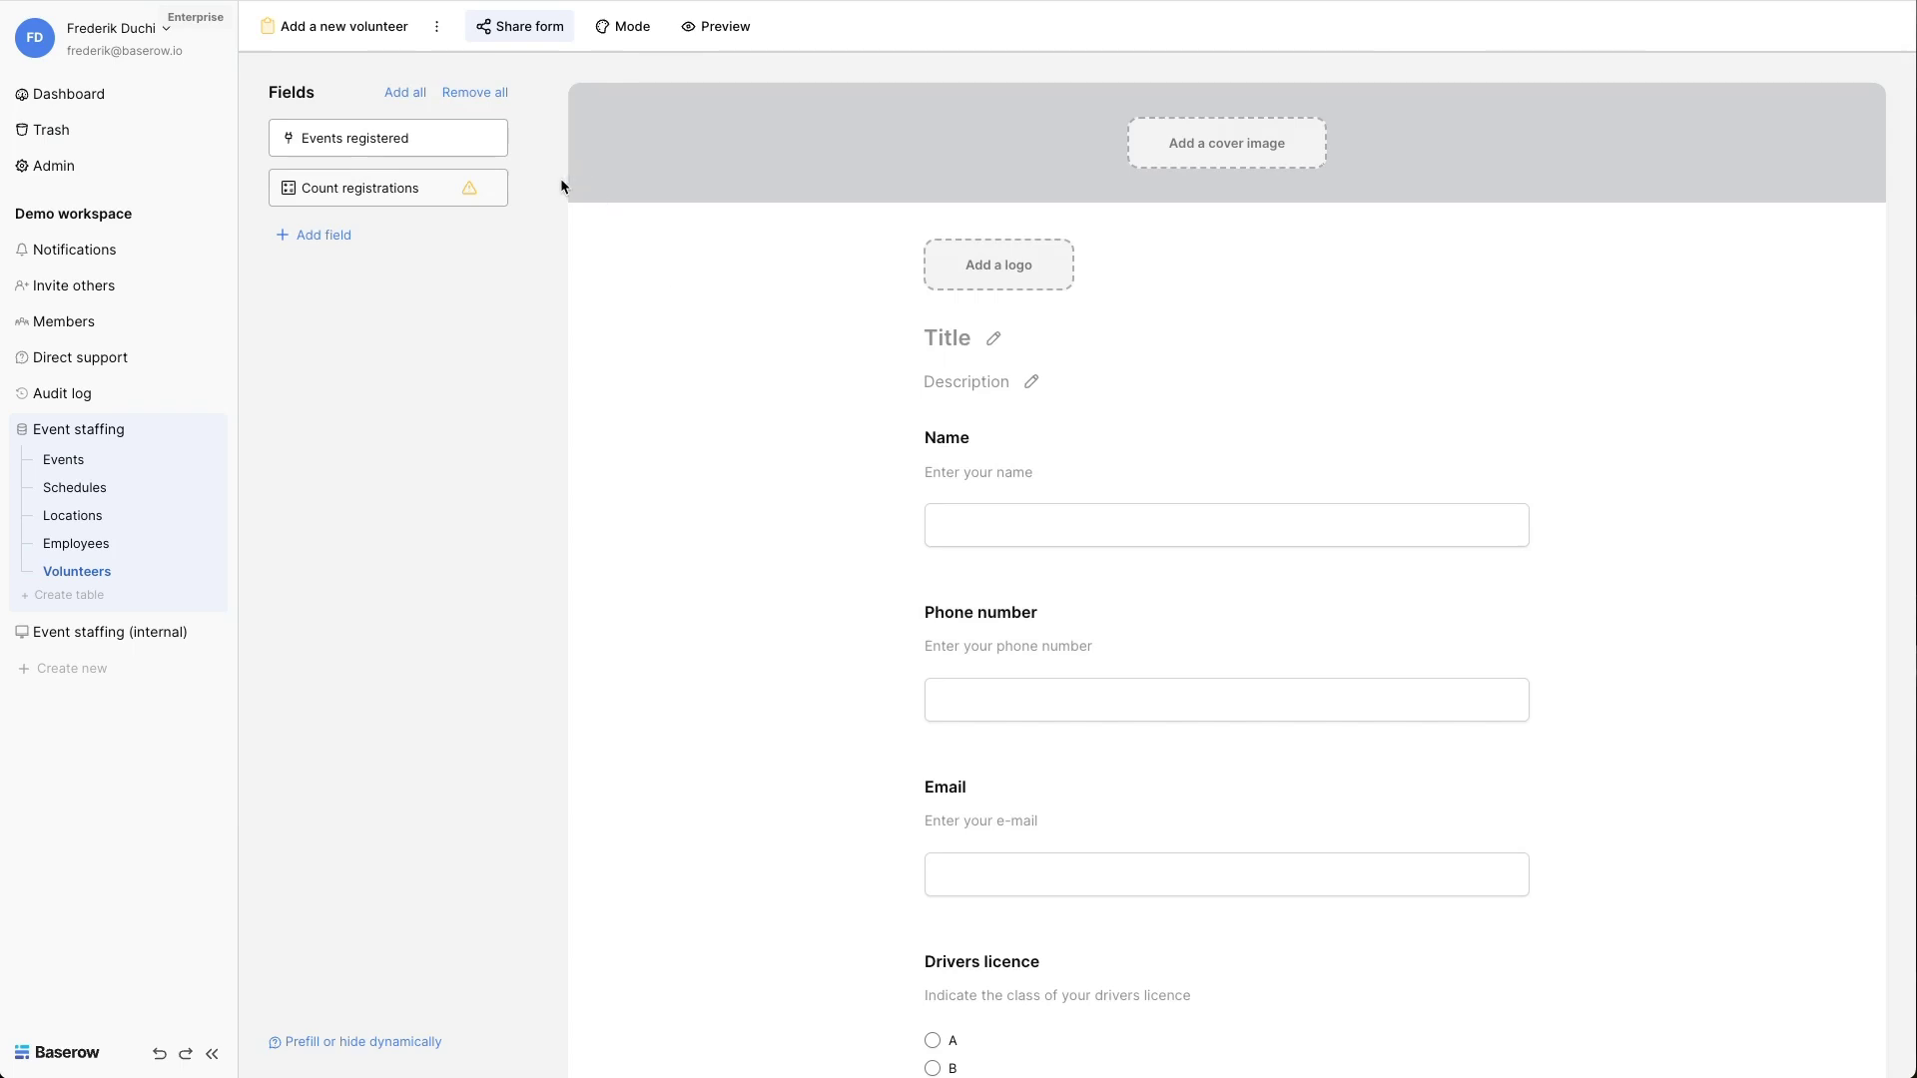
left_click(524, 33)
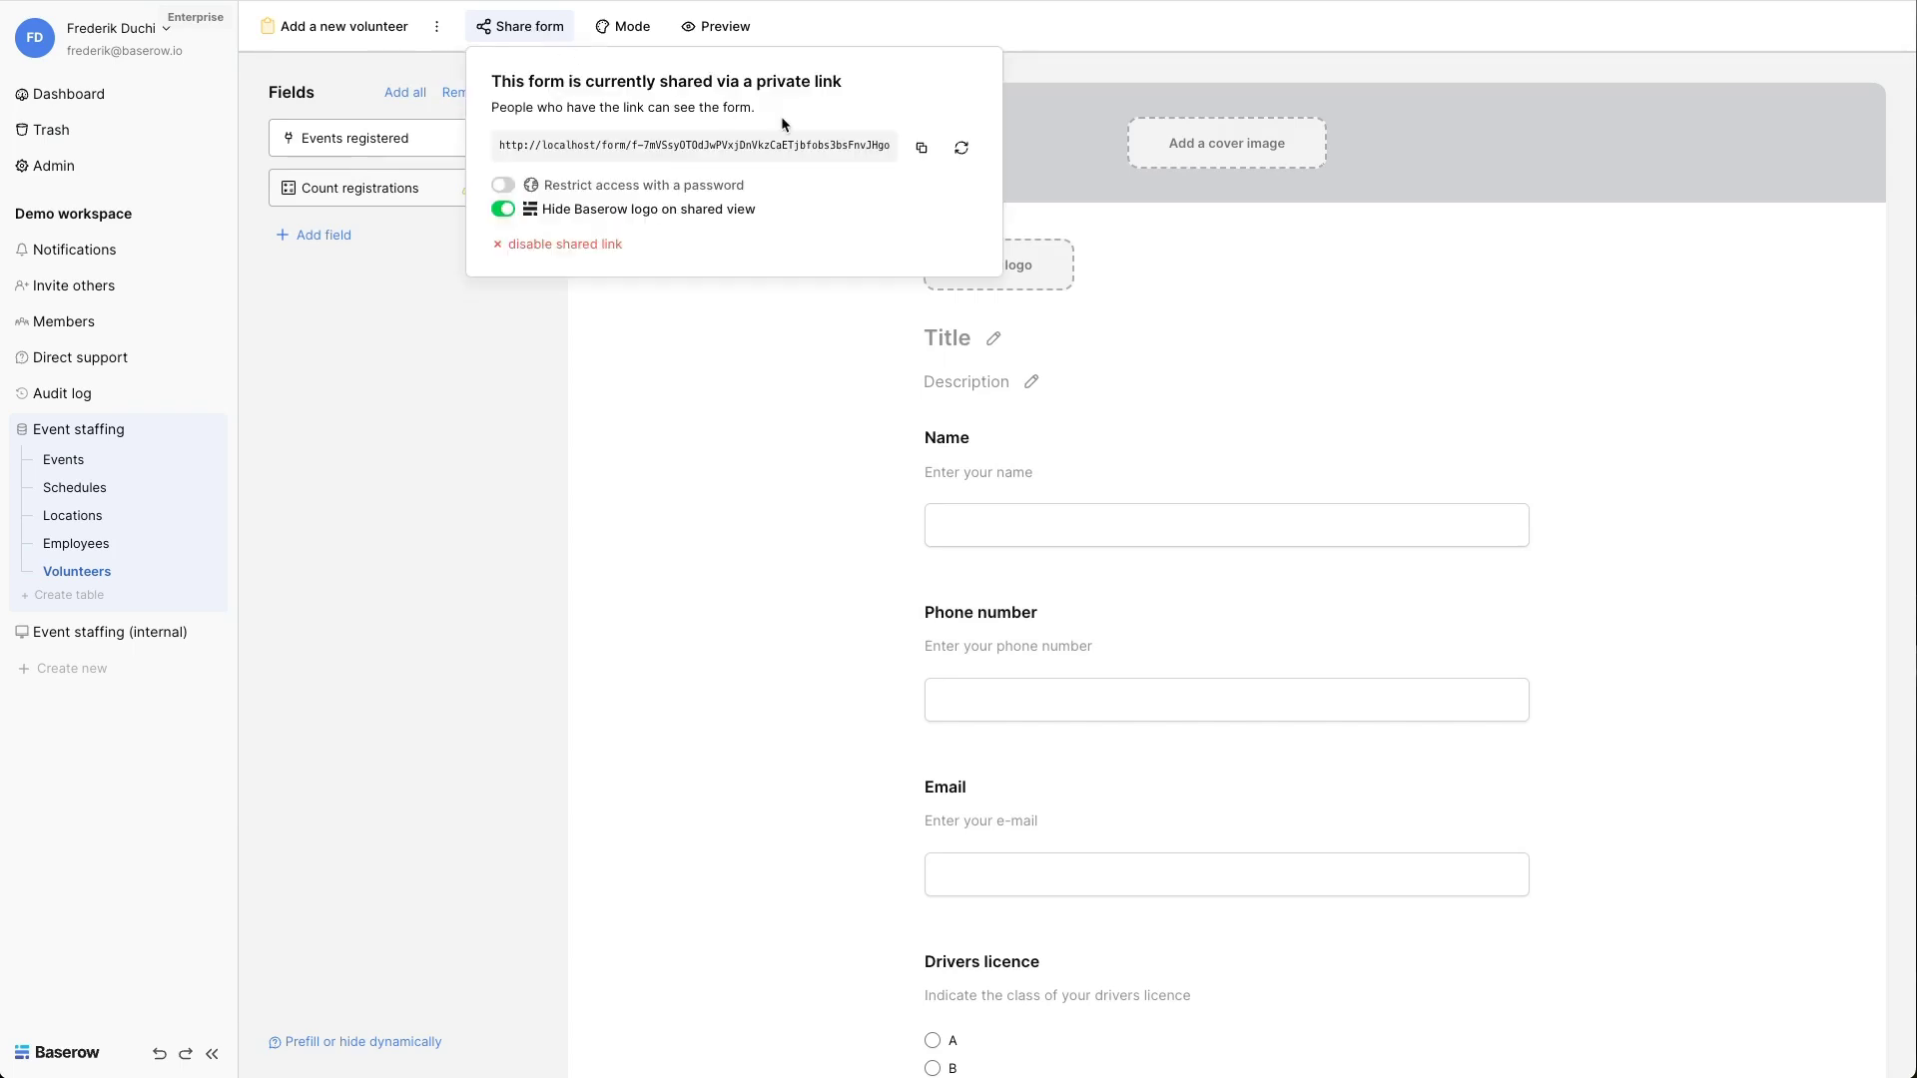
left_click(924, 149)
left_click(623, 26)
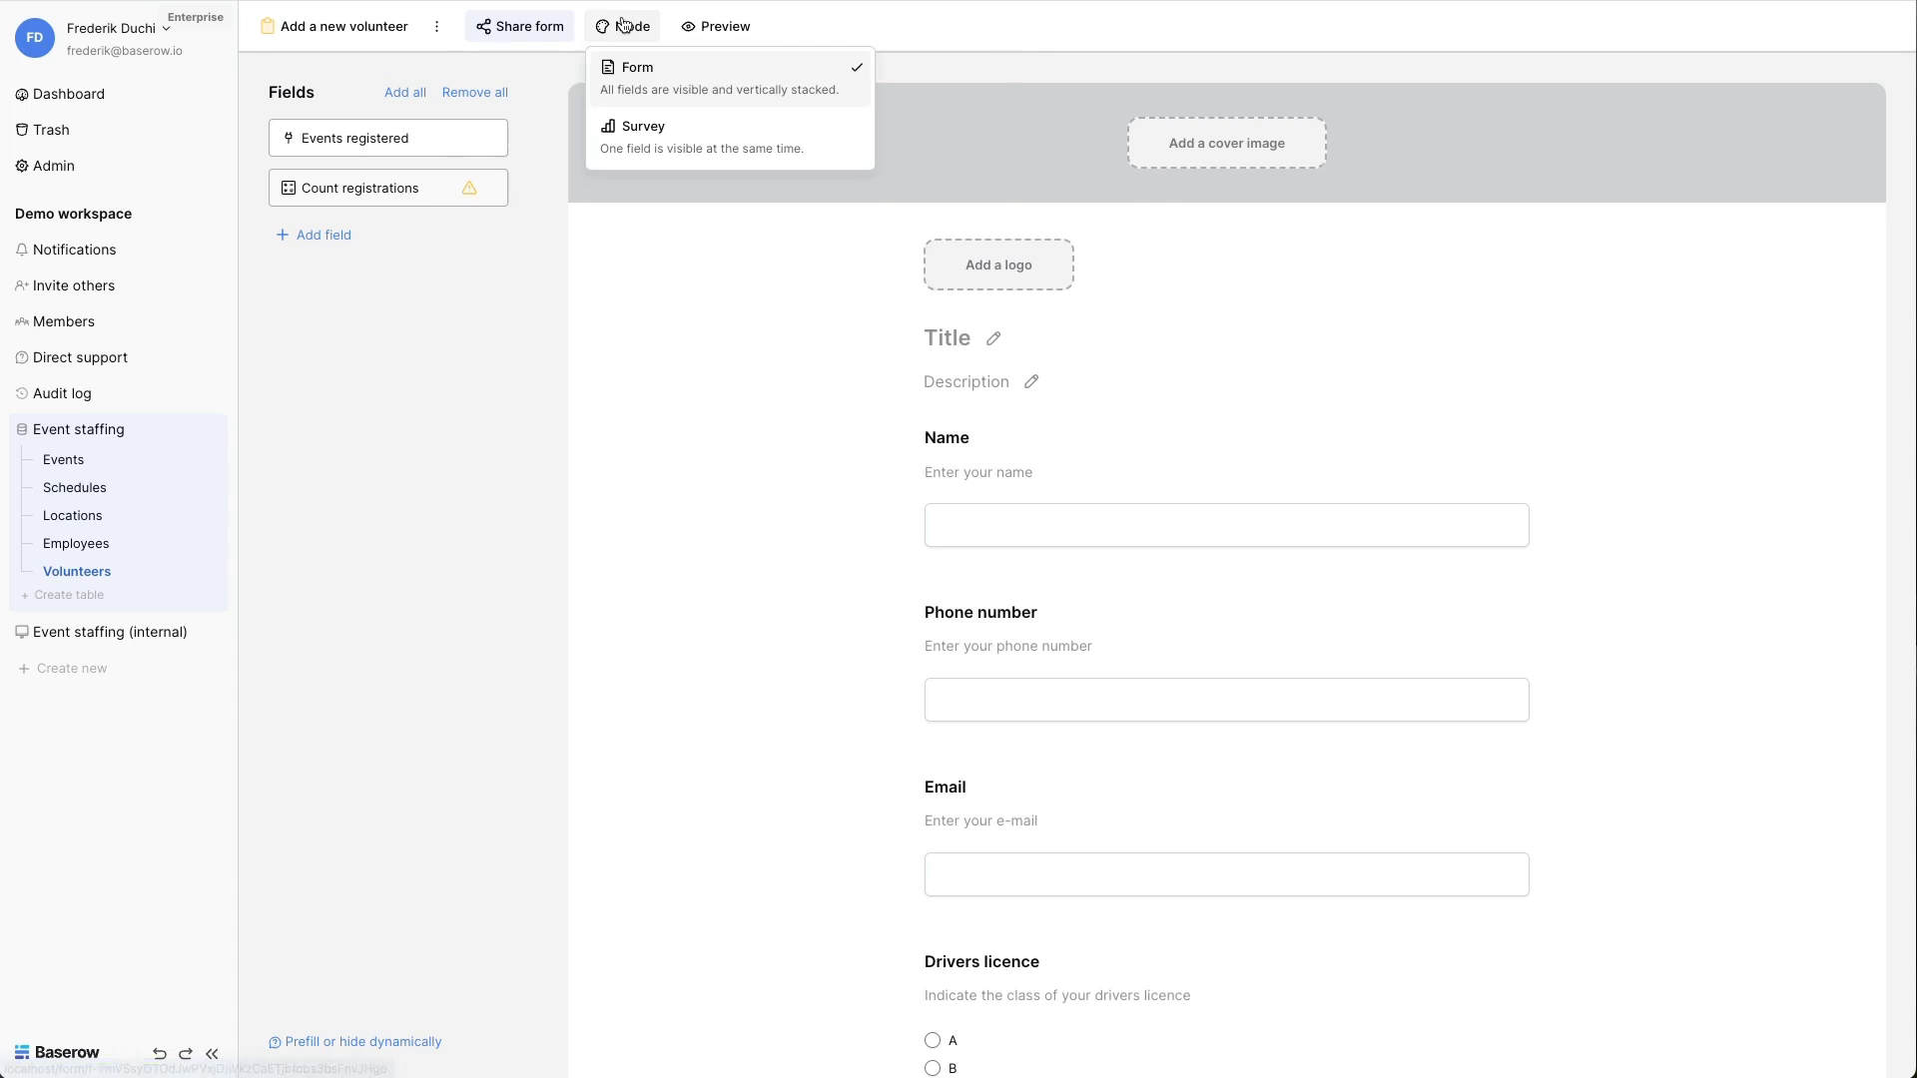
left_click(673, 145)
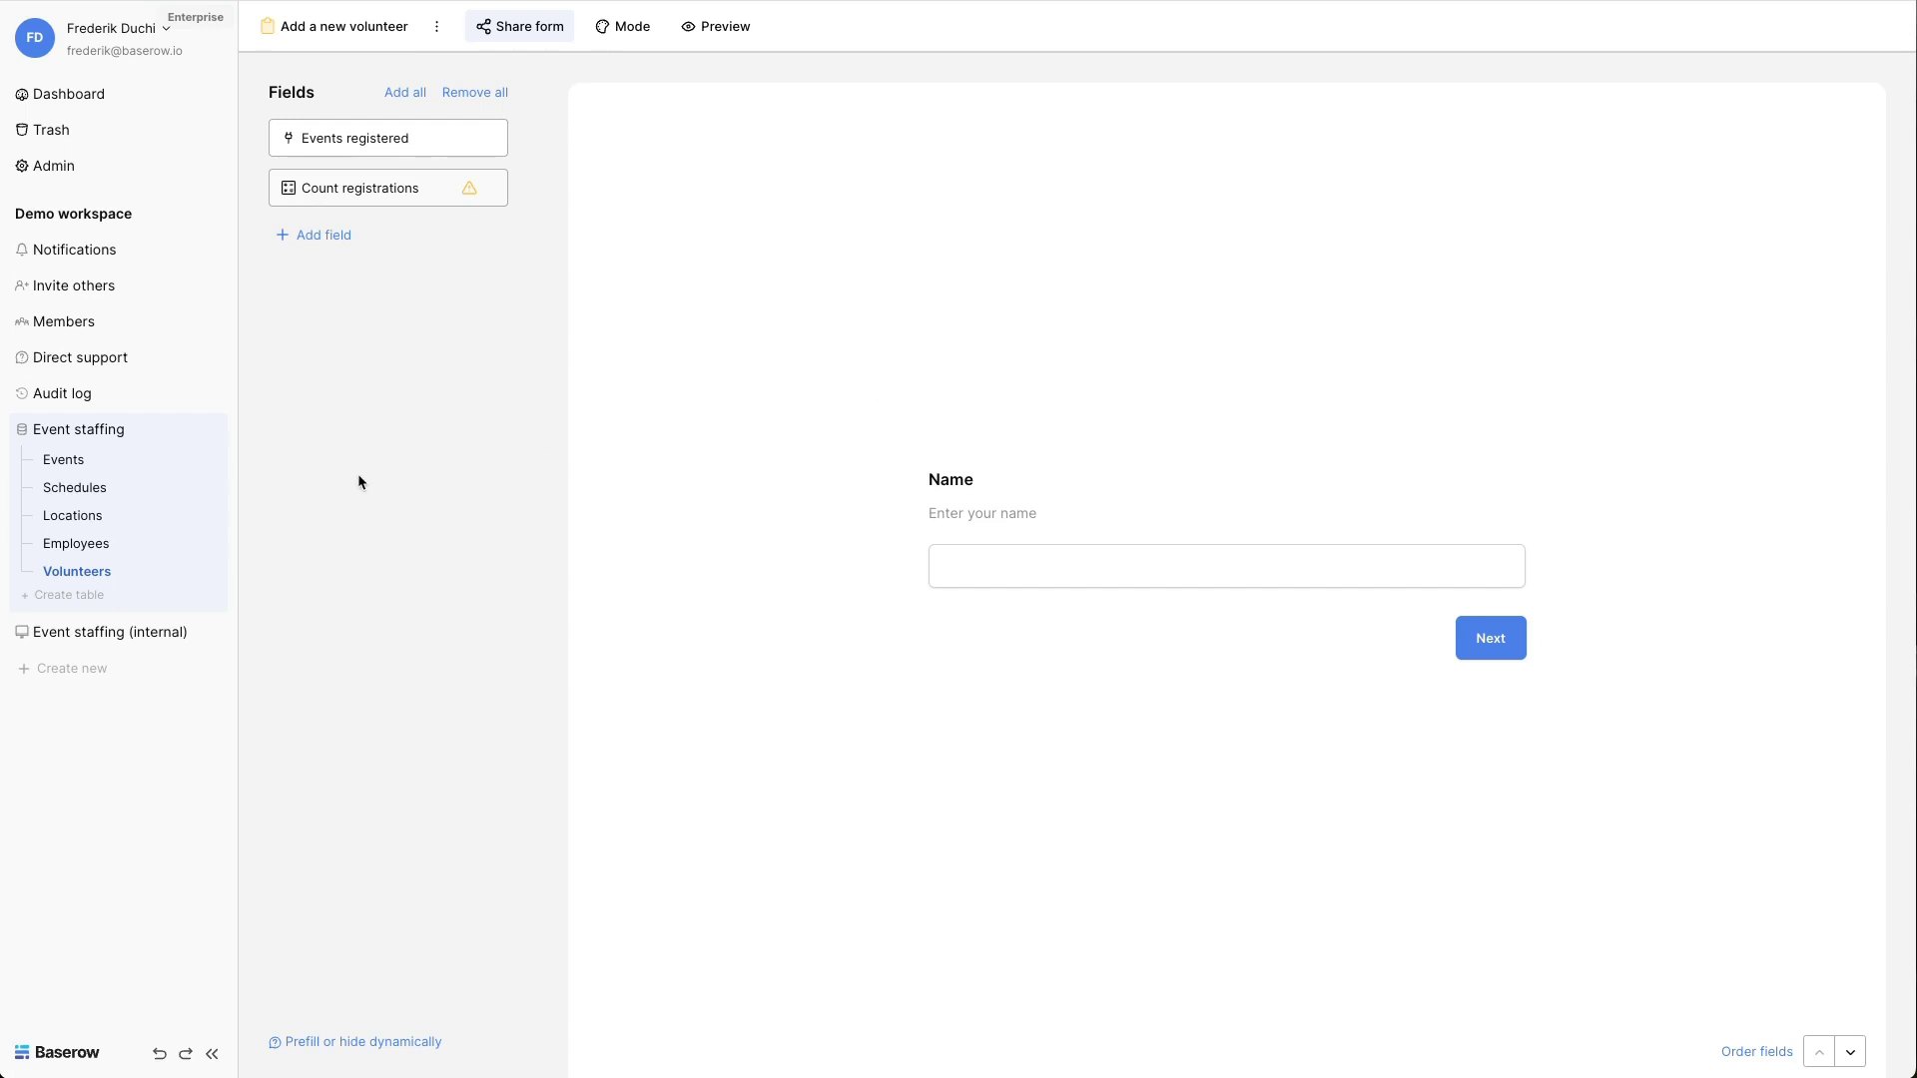
- On Add volunteer (iframe), add an IFrame below the heading, sourced from the copied form link
left_click(103, 632)
left_click(95, 579)
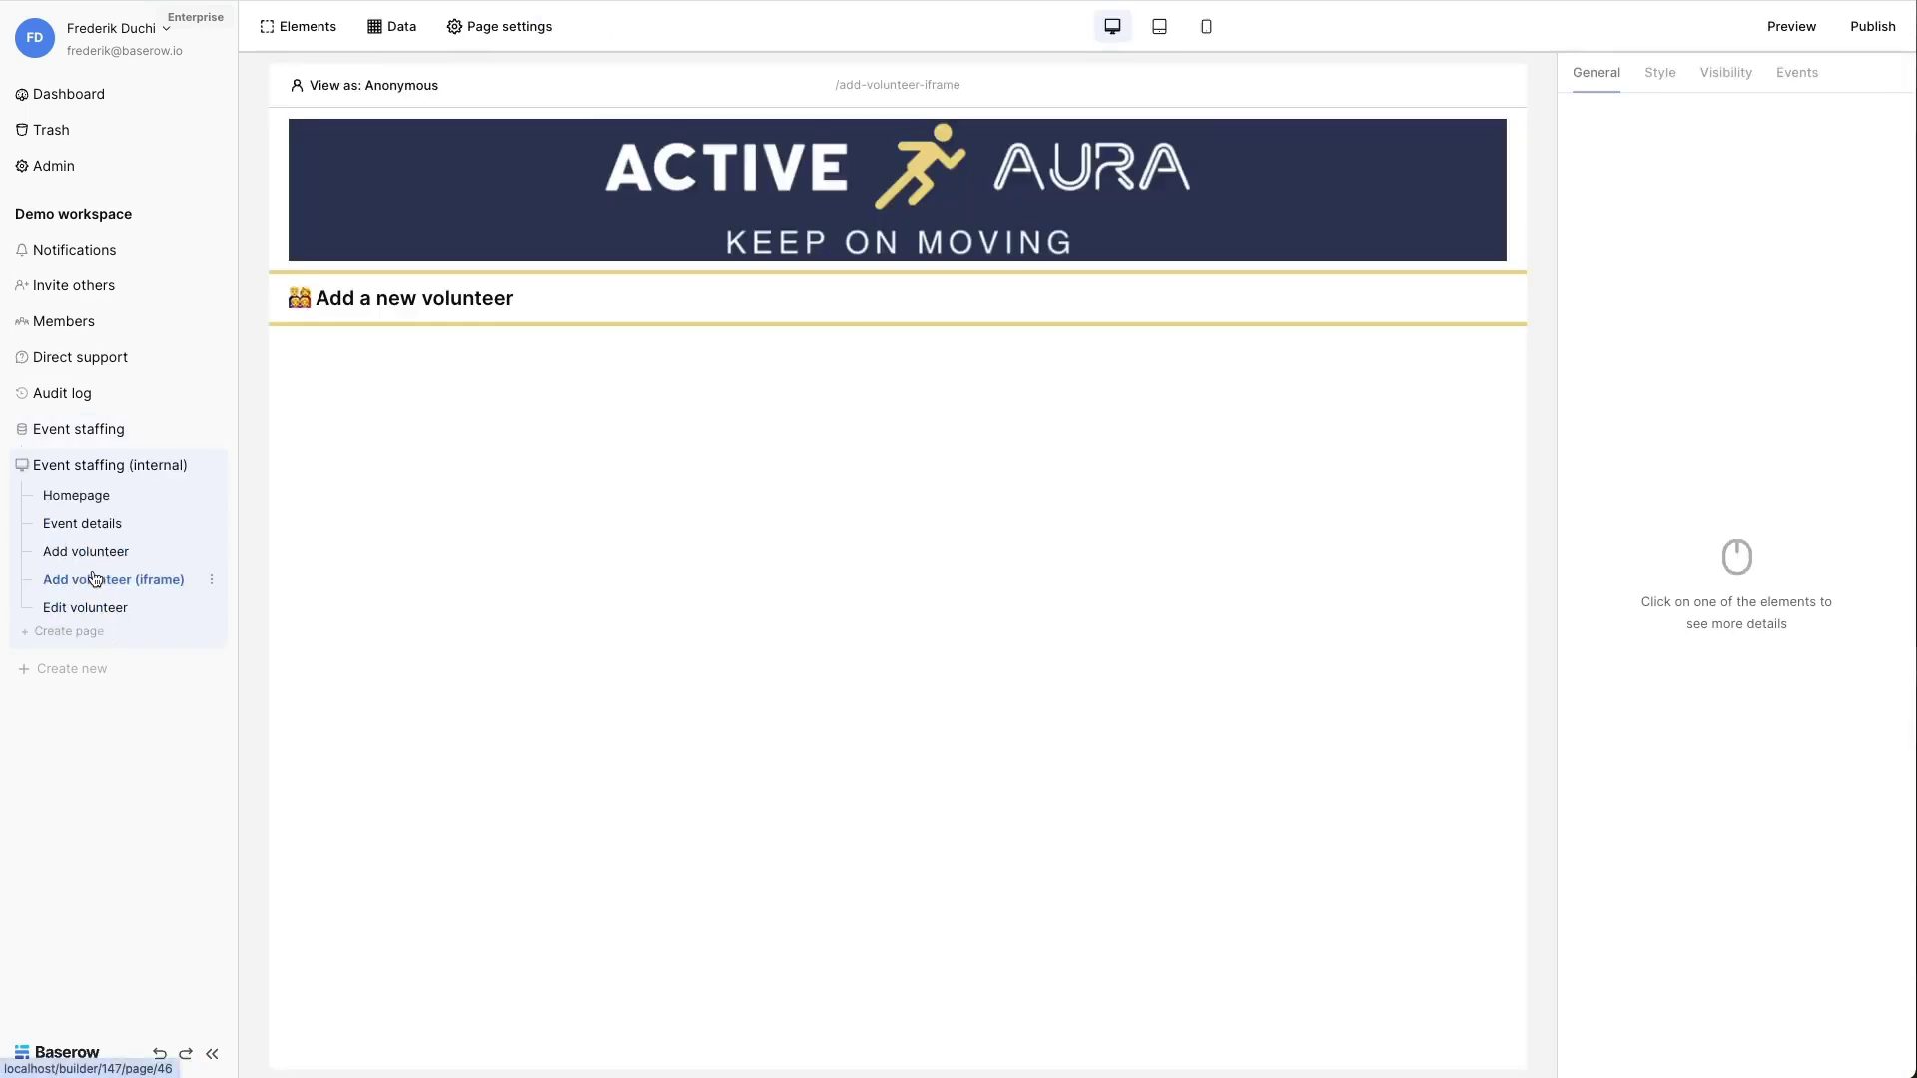
left_click(860, 318)
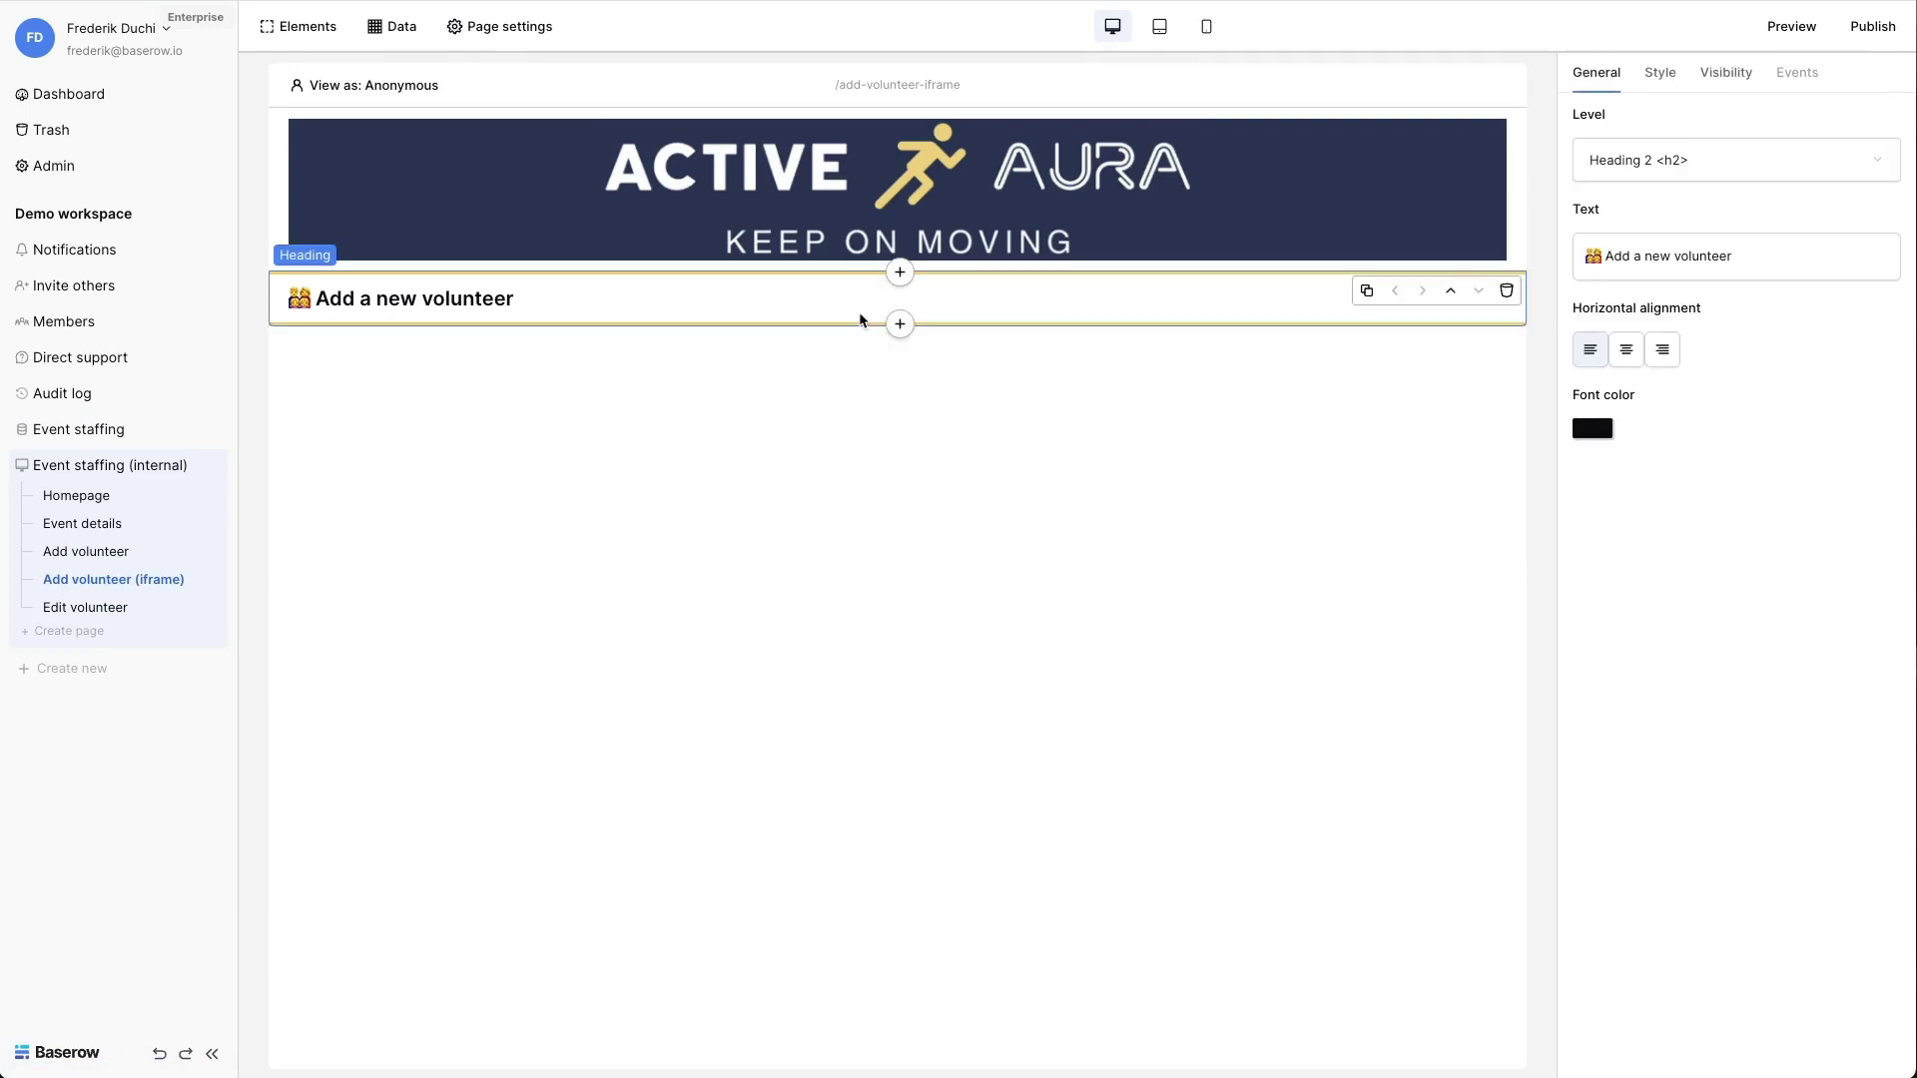
left_click(899, 323)
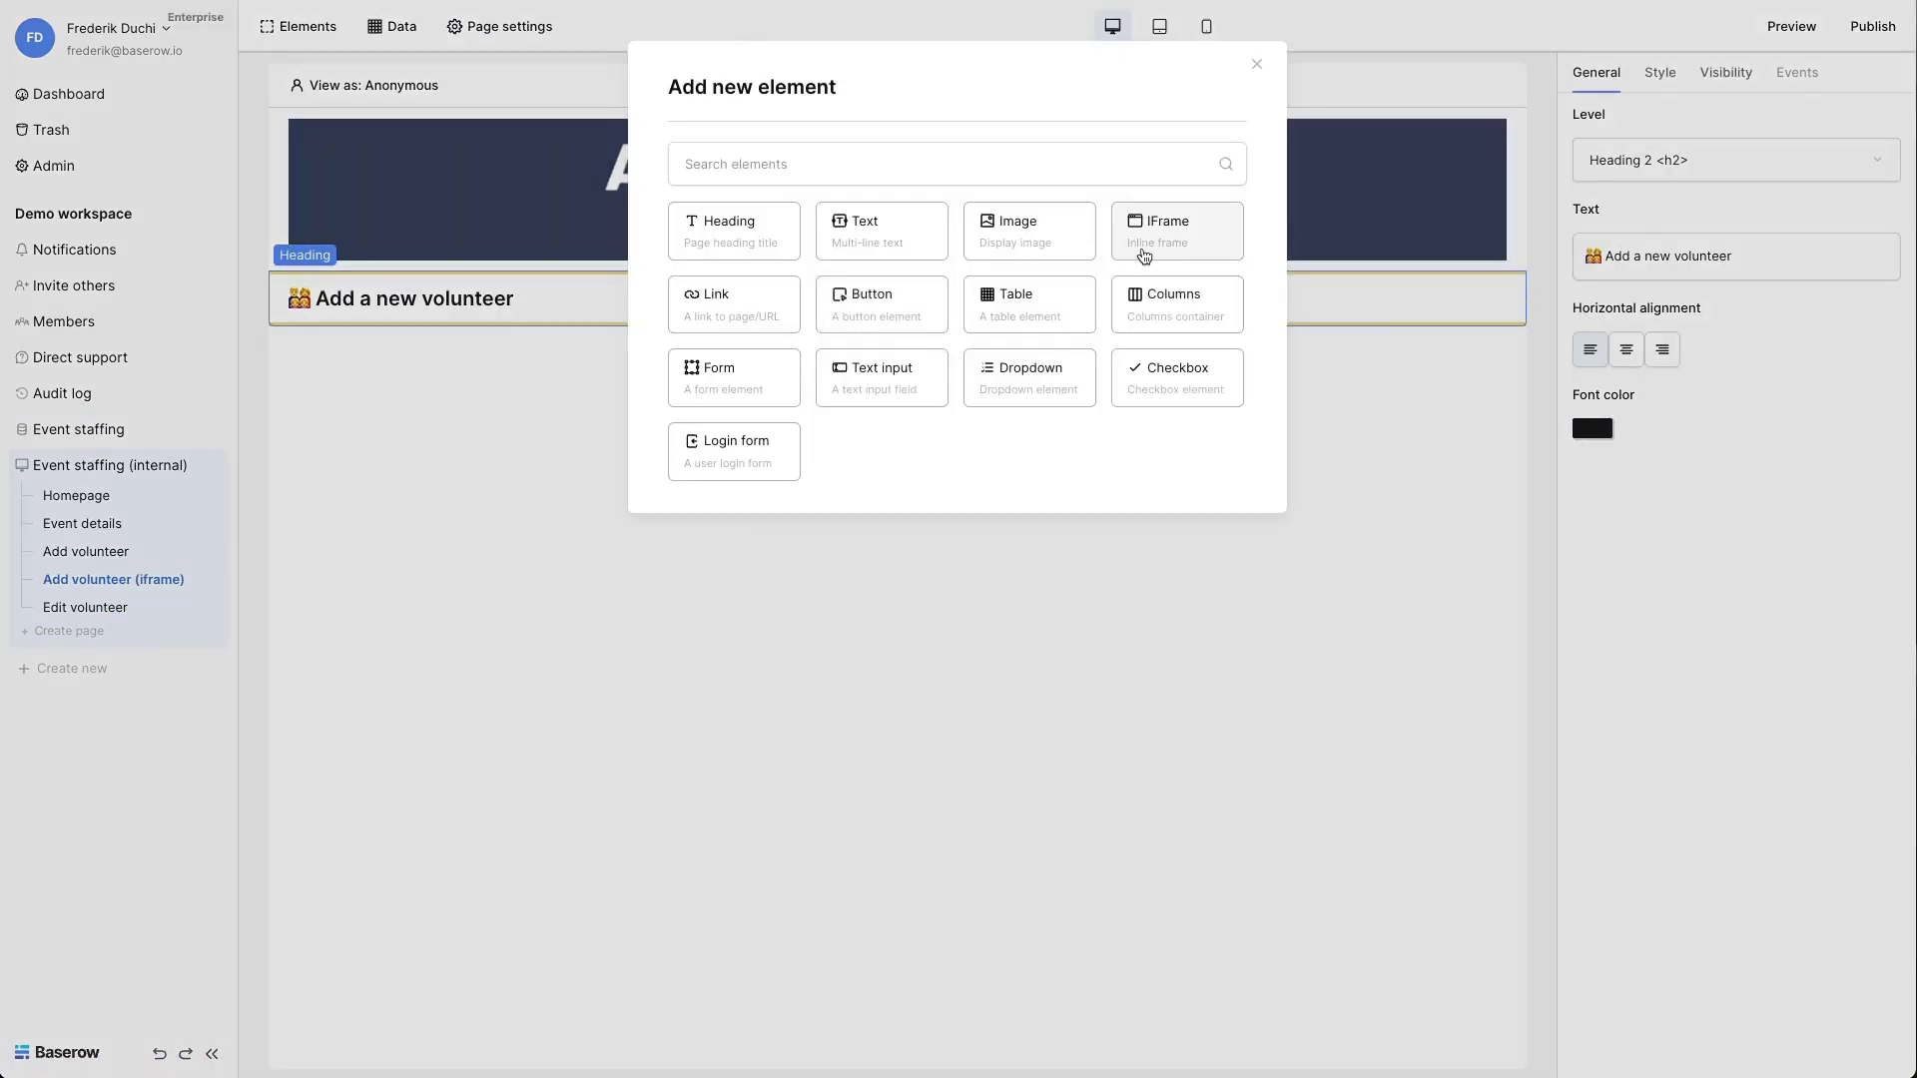
left_click(1142, 255)
left_click(1666, 256)
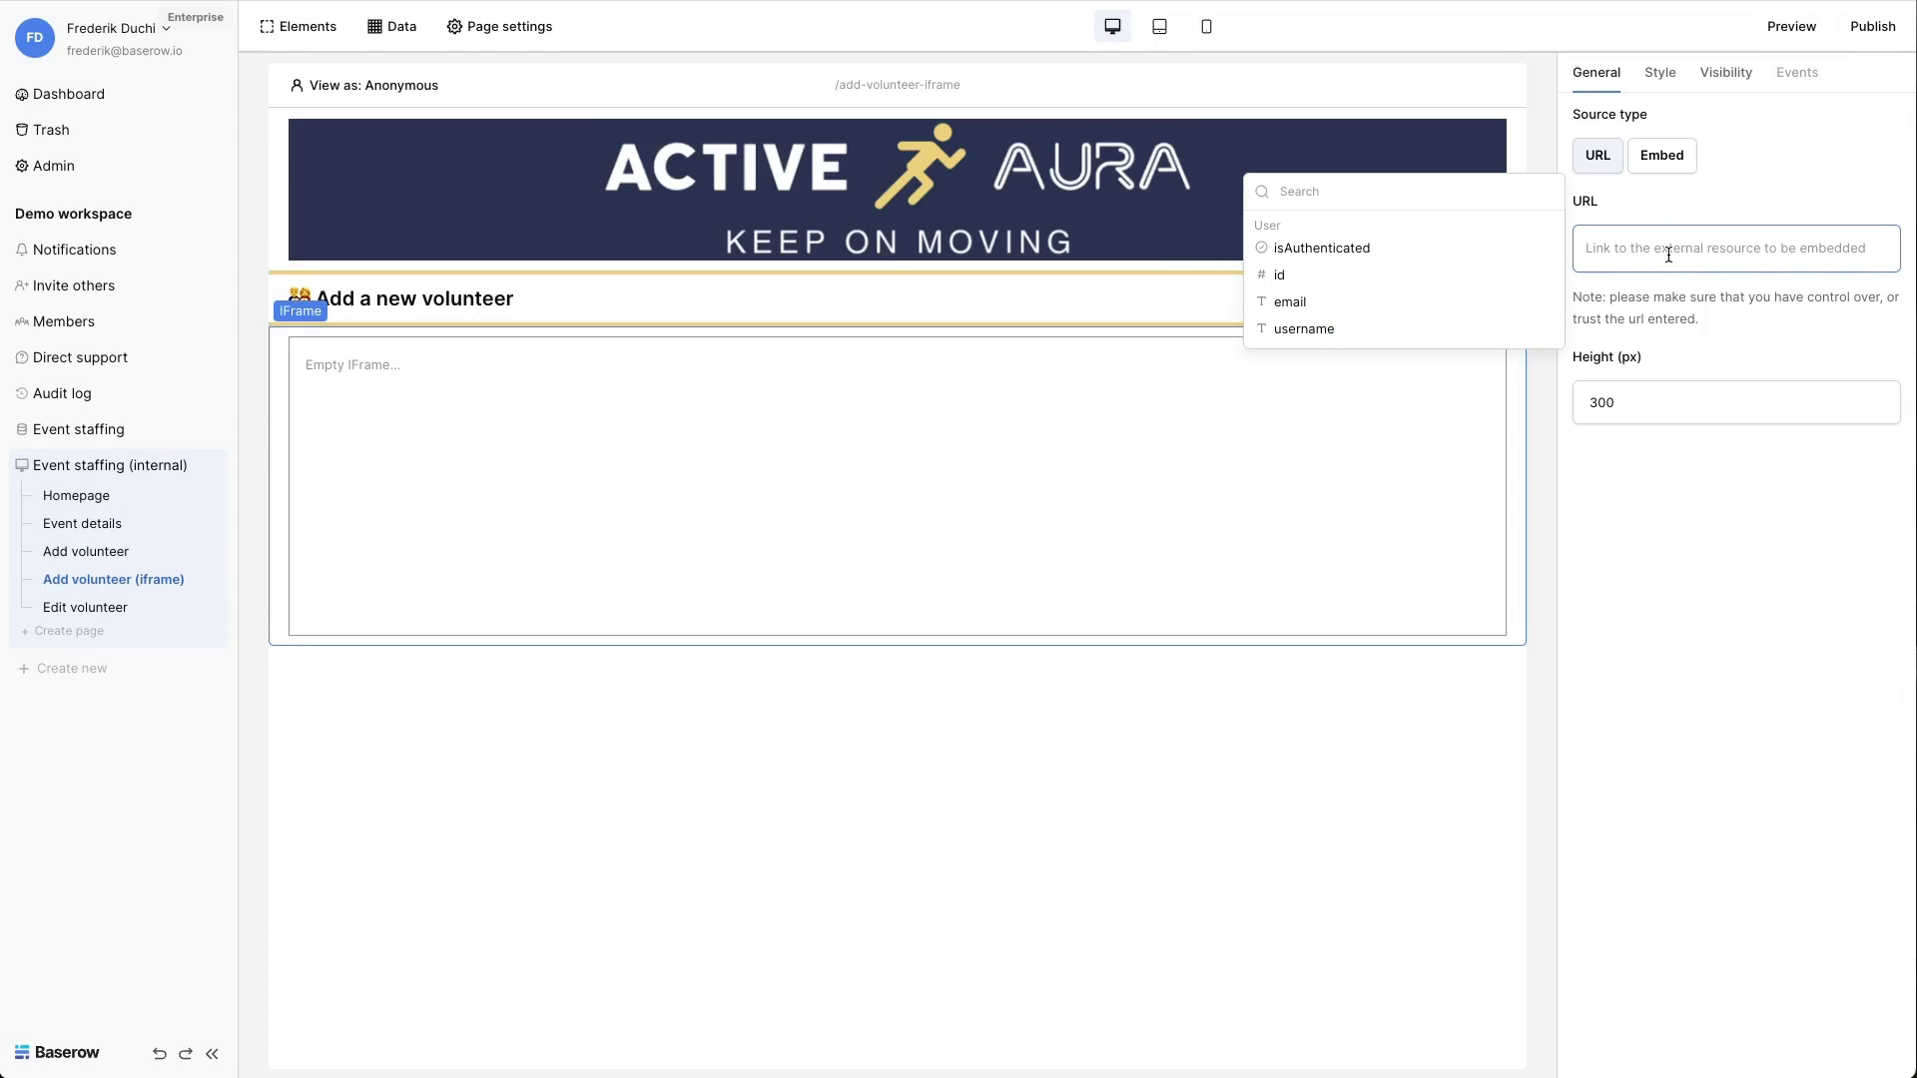
type("http://localhost/form/f-7mVSsyOTOdJwPVxjDnVkzCaETjbfobs3bsFnvJHgo")
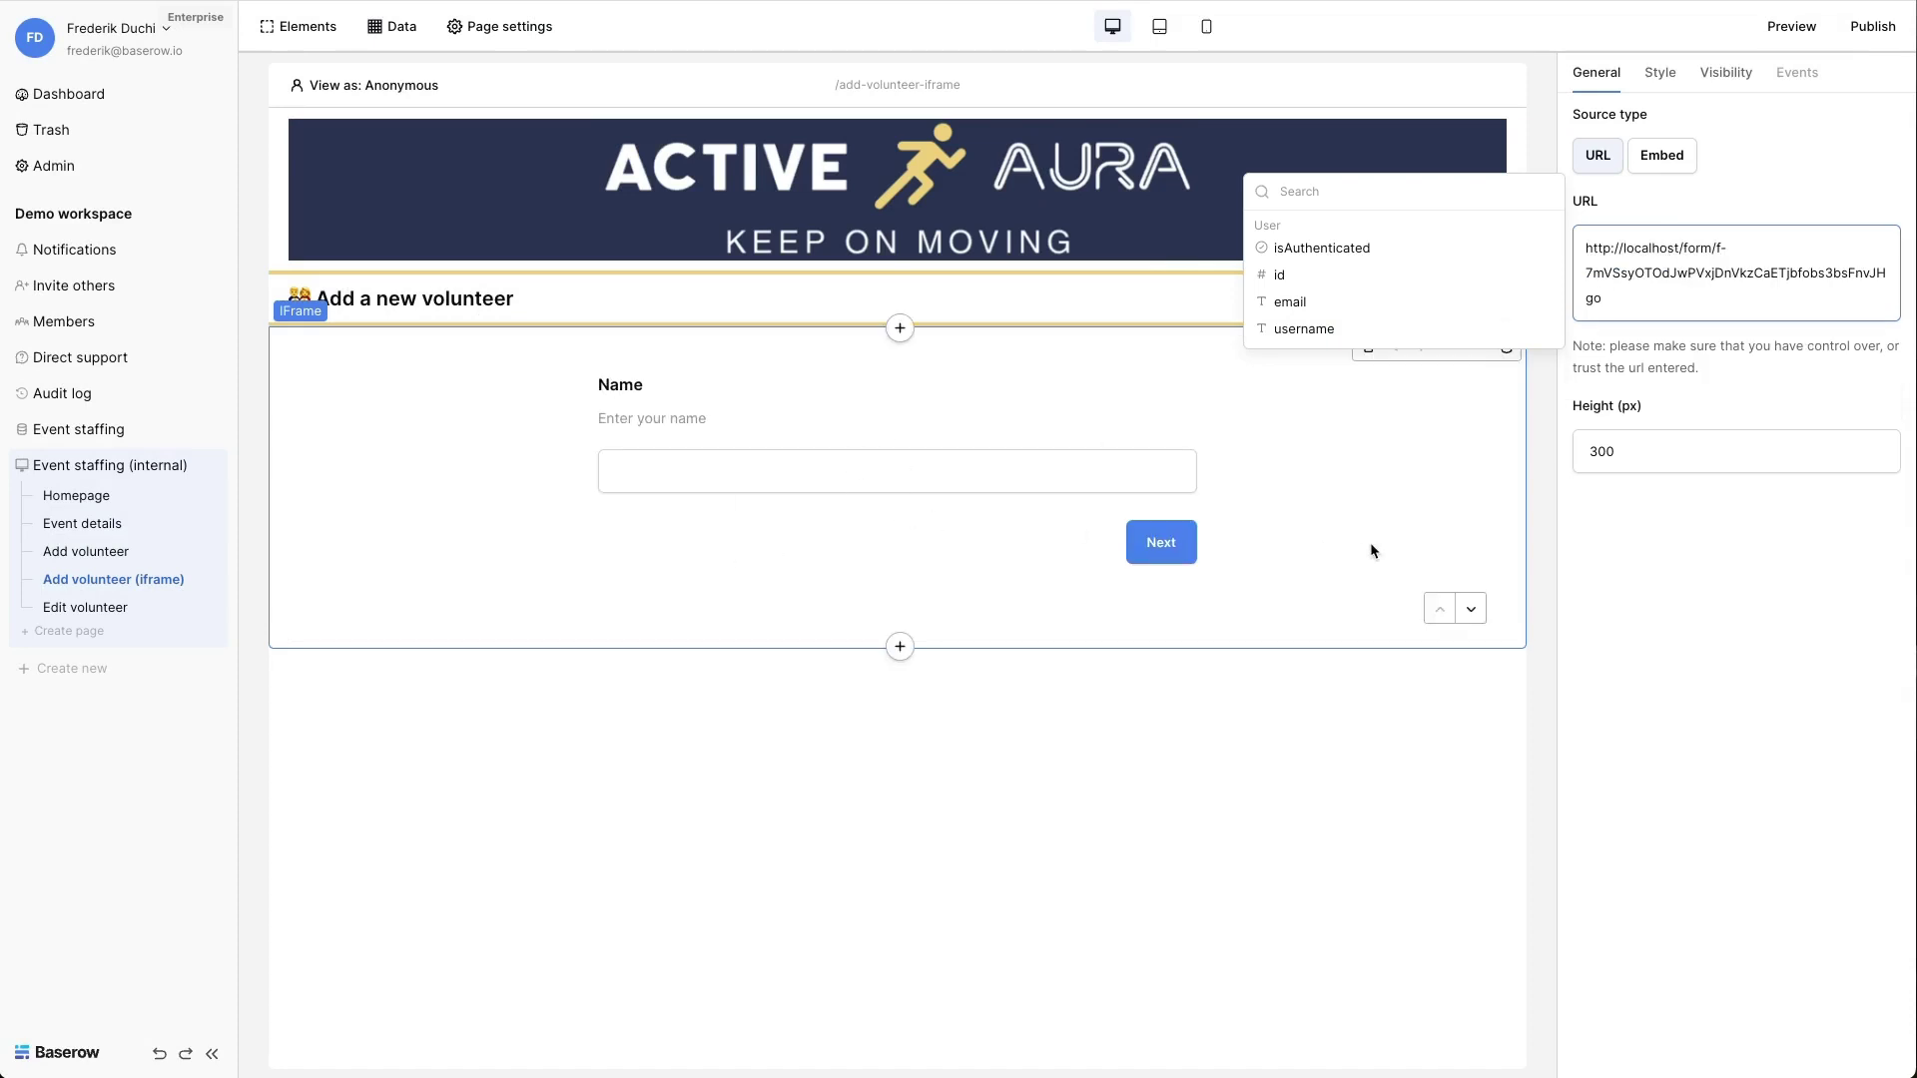
left_click(1471, 615)
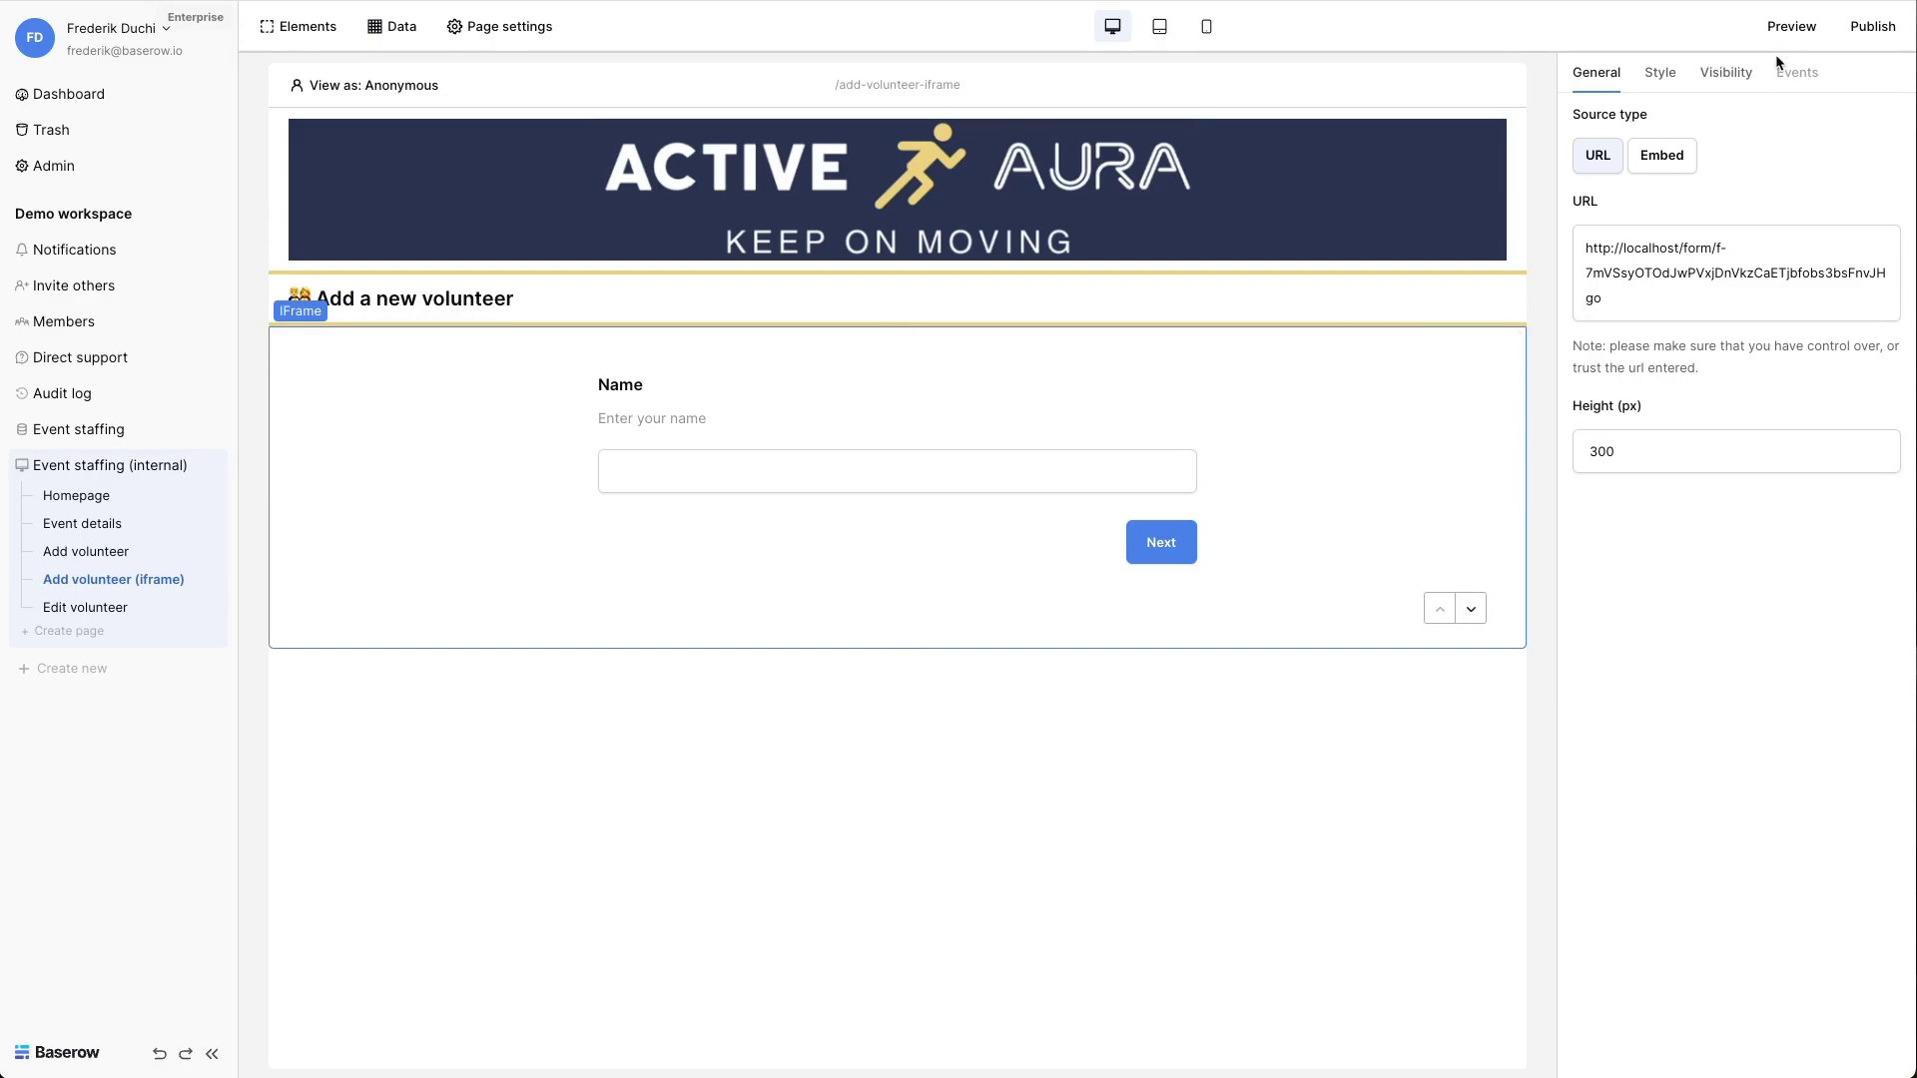
- Preview the page, submit John Doe through the survey form, and check the new row
left_click(1792, 30)
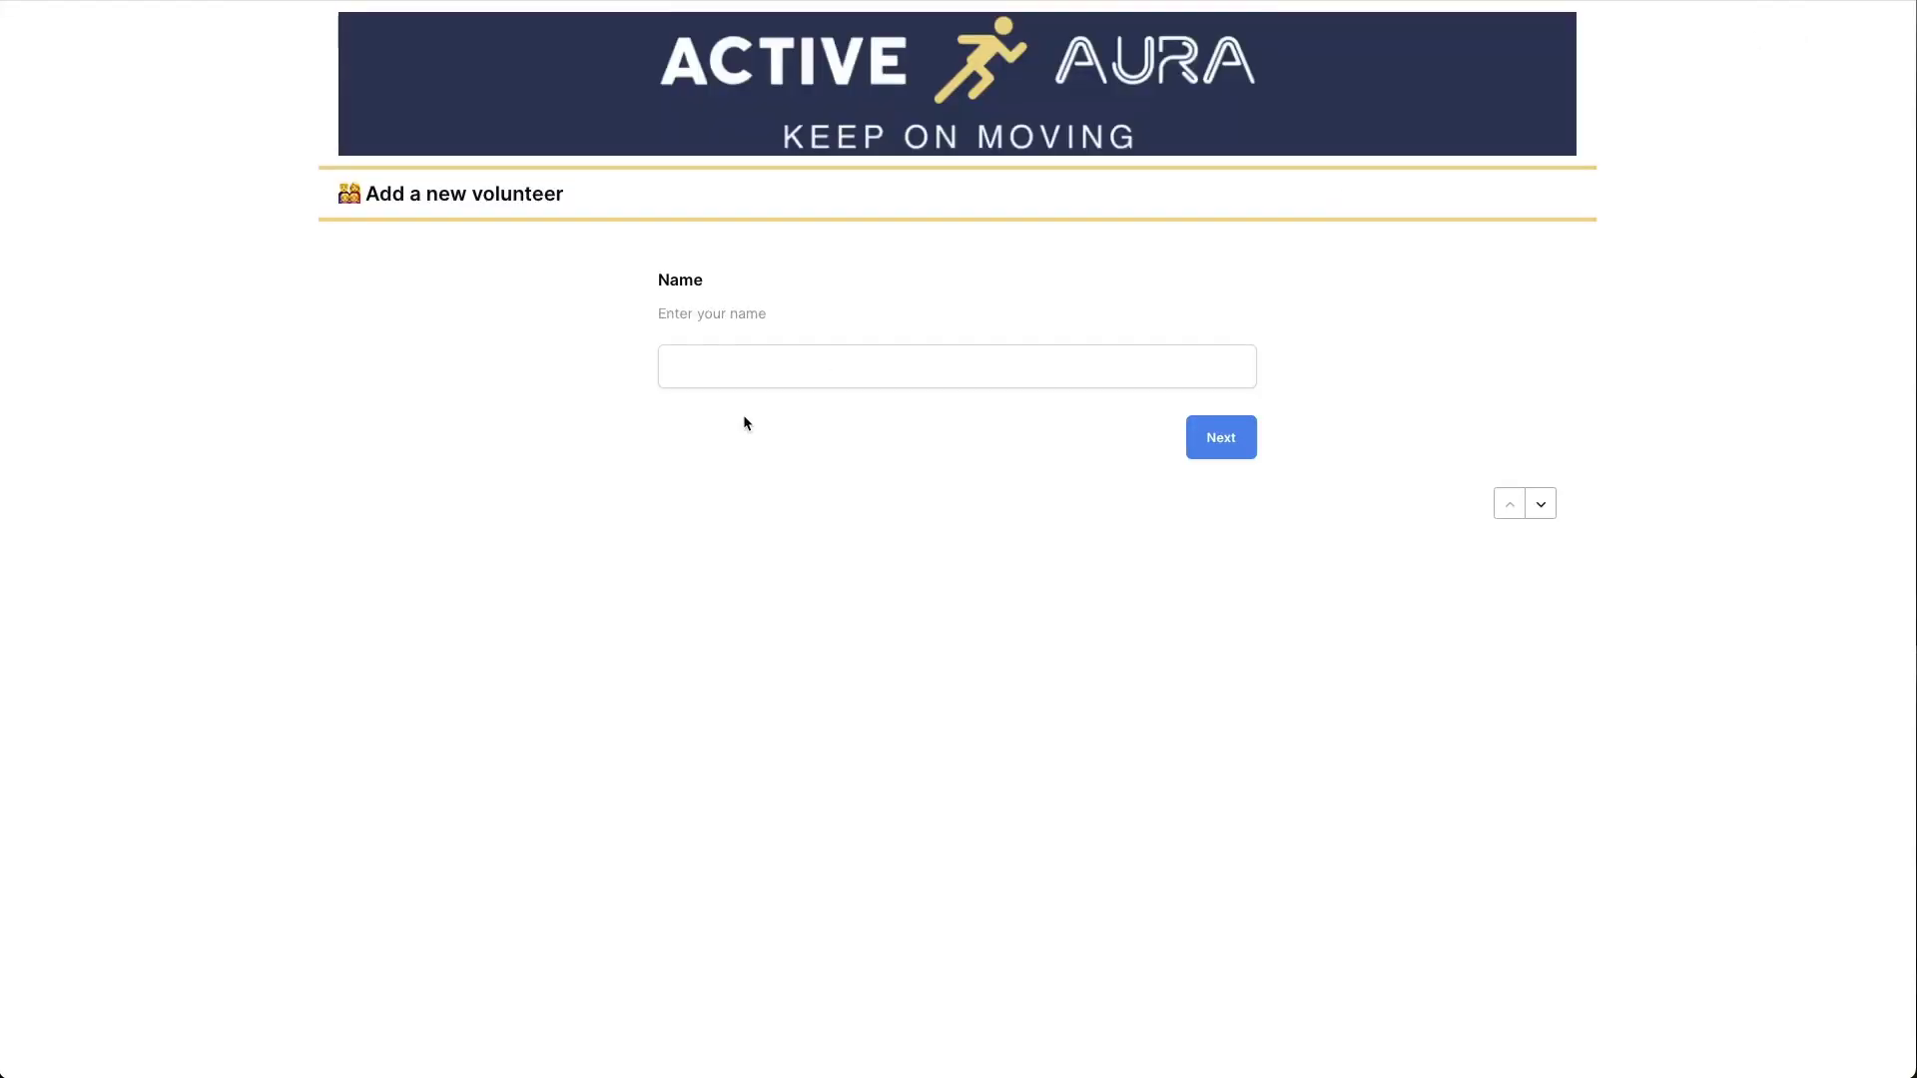
type("ali")
left_click(1221, 438)
type("al")
left_click(1220, 439)
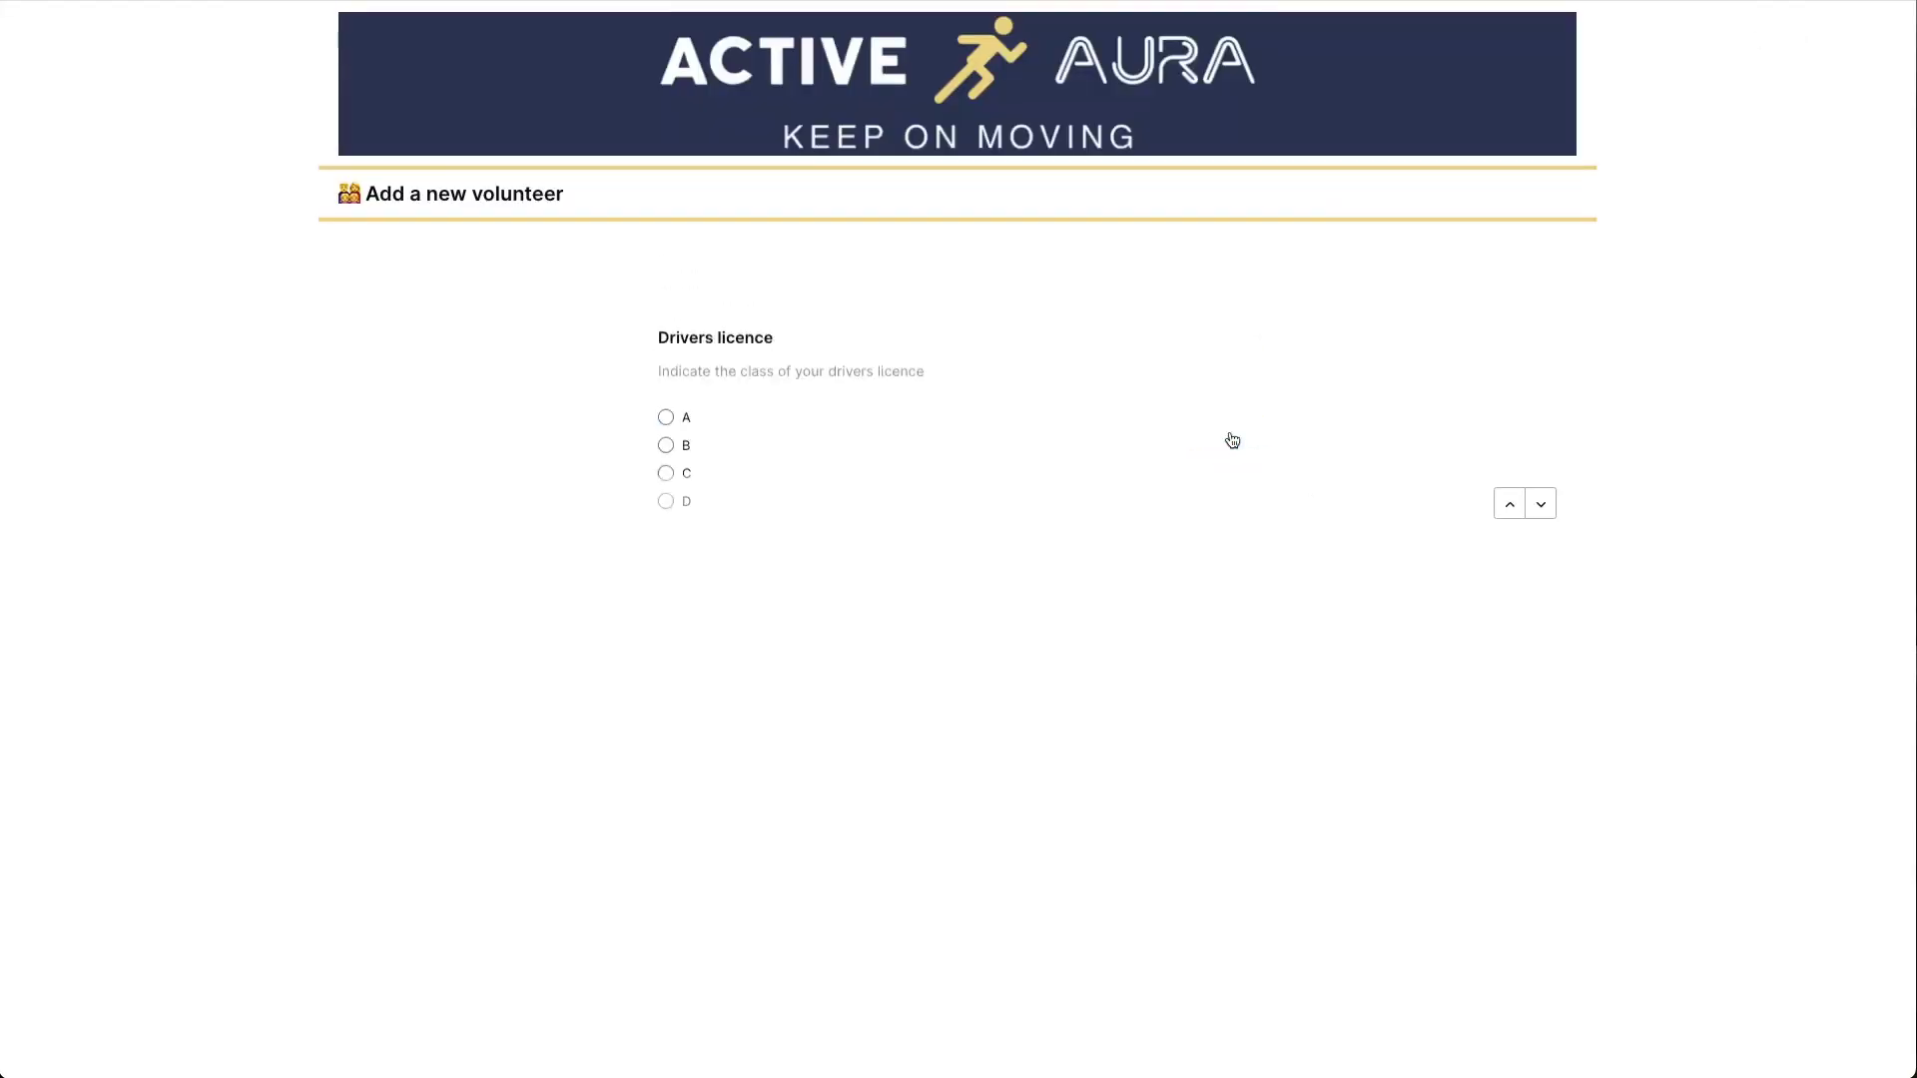
left_click(1541, 503)
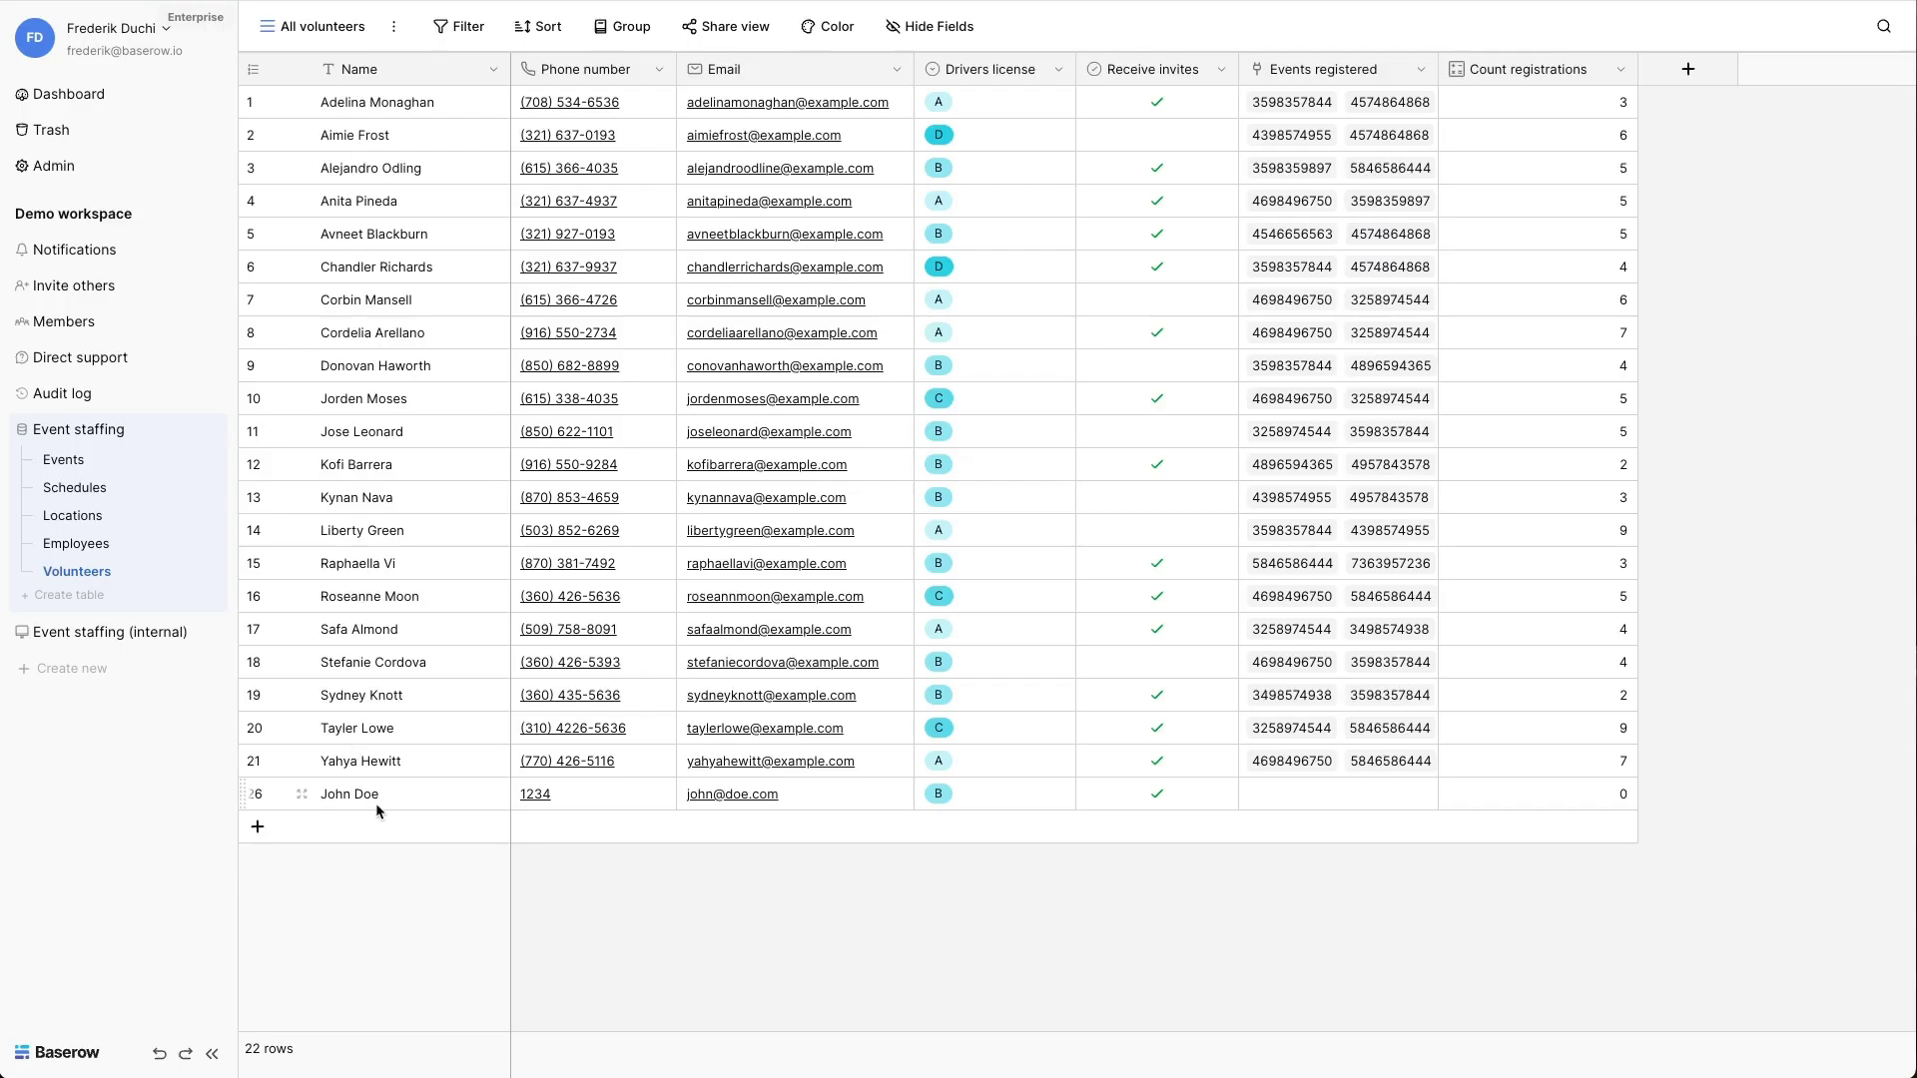
left_click(377, 810)
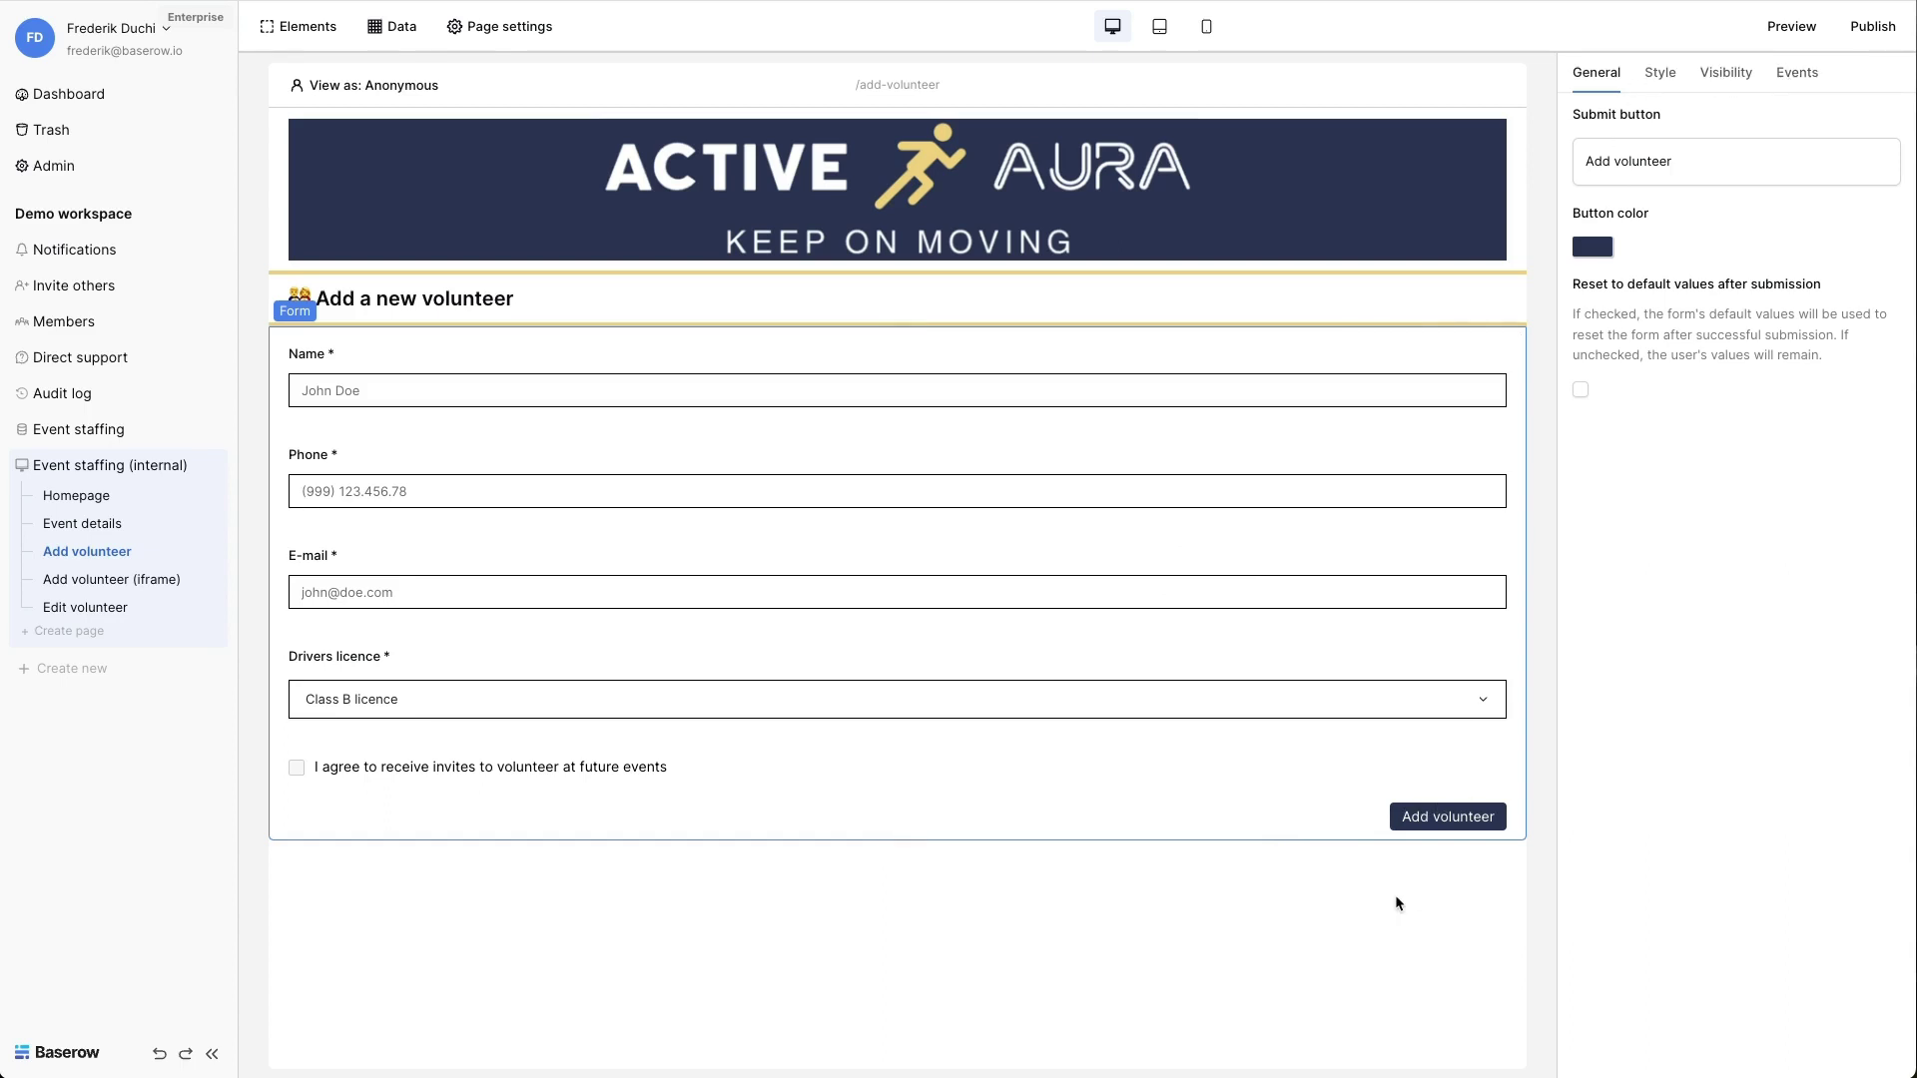
- Check the Events tab and invites checkbox, then inspect the Name input's John Doe placeholder and required setting
left_click(1796, 72)
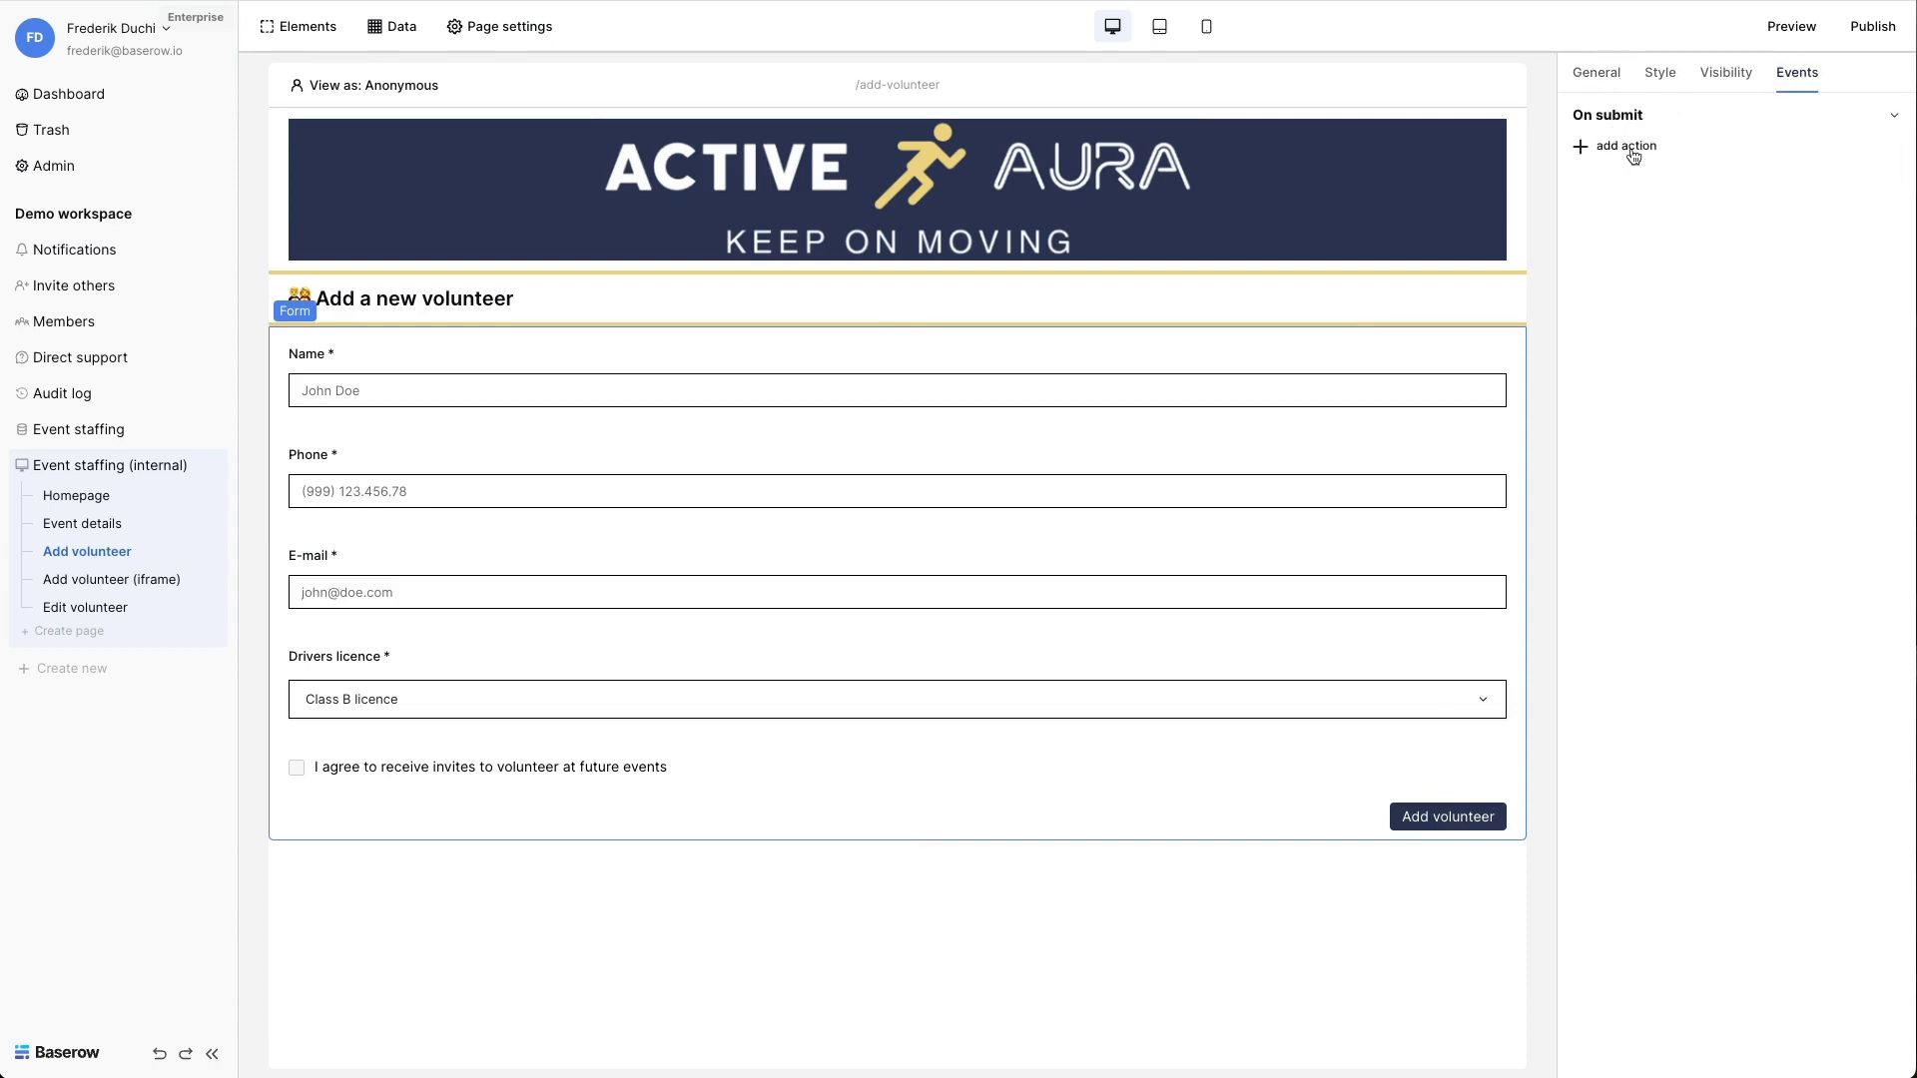
left_click(863, 772)
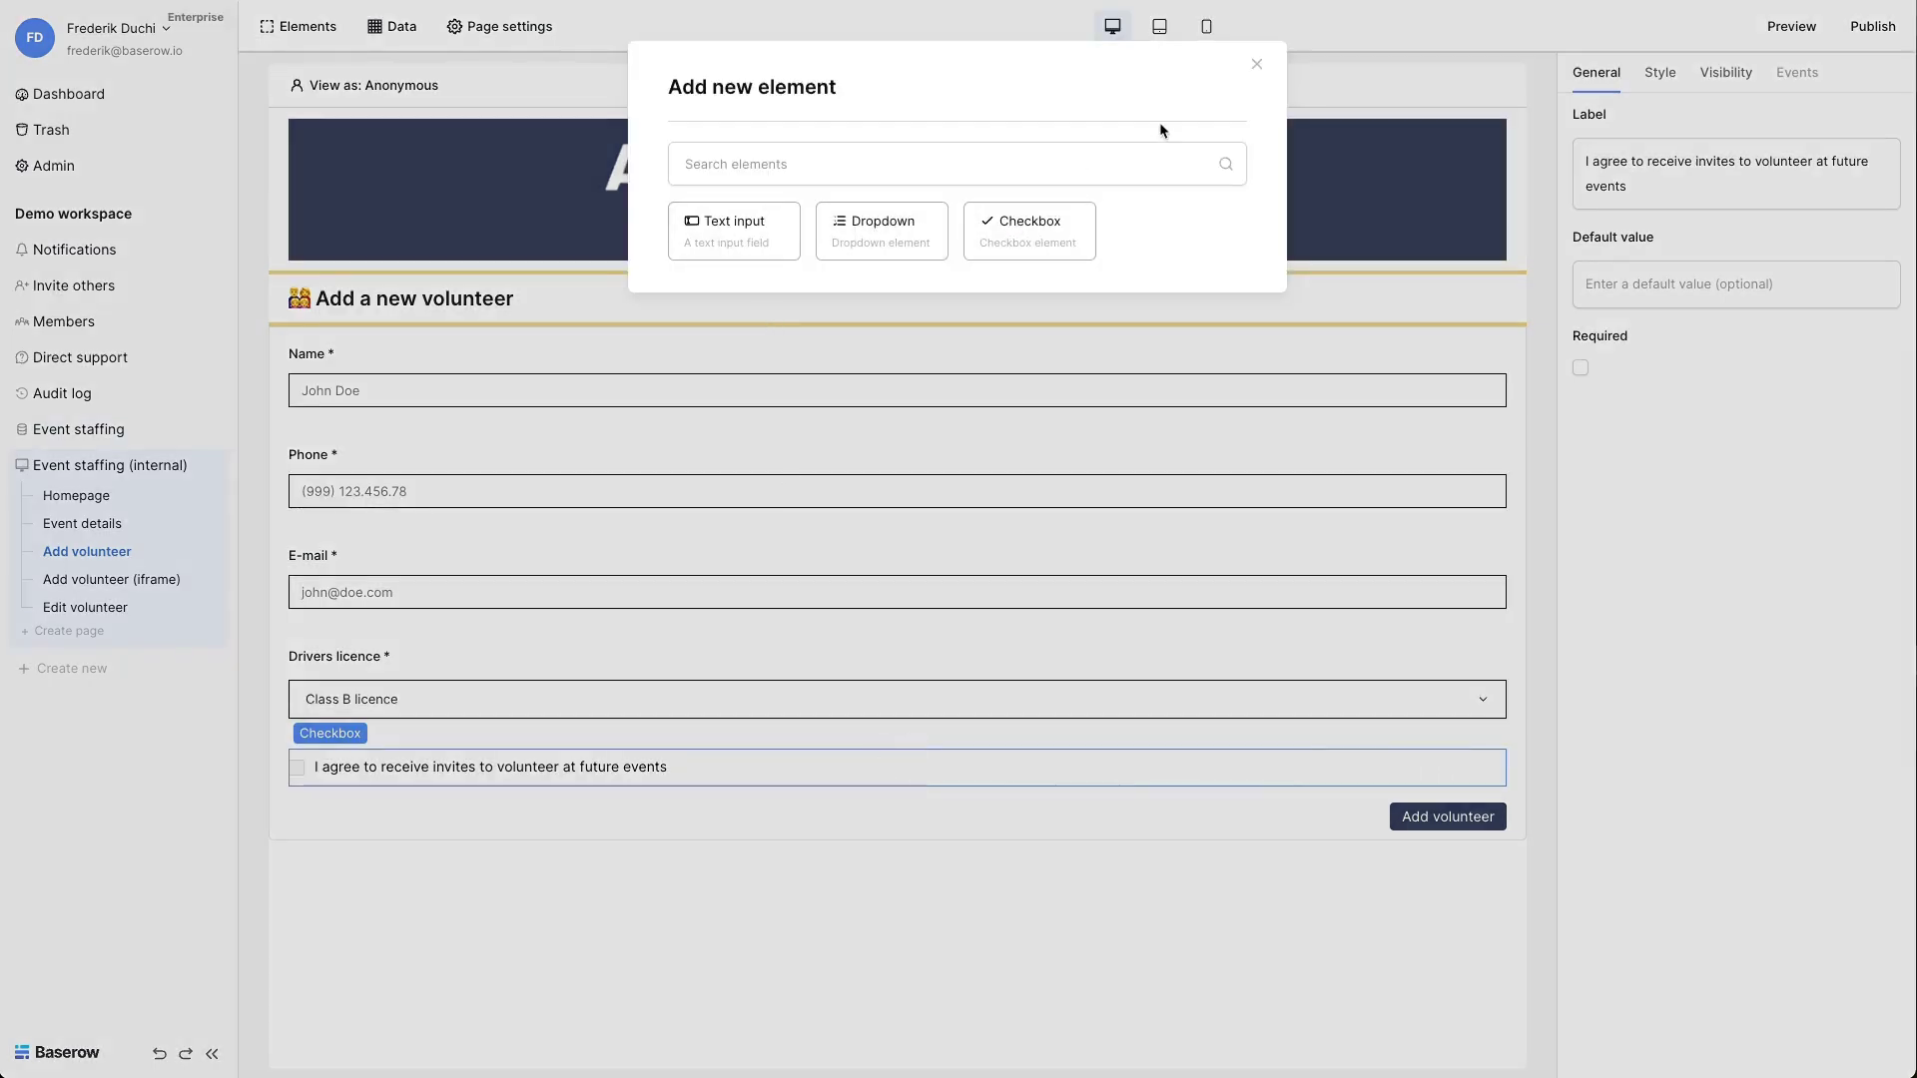
left_click(1257, 64)
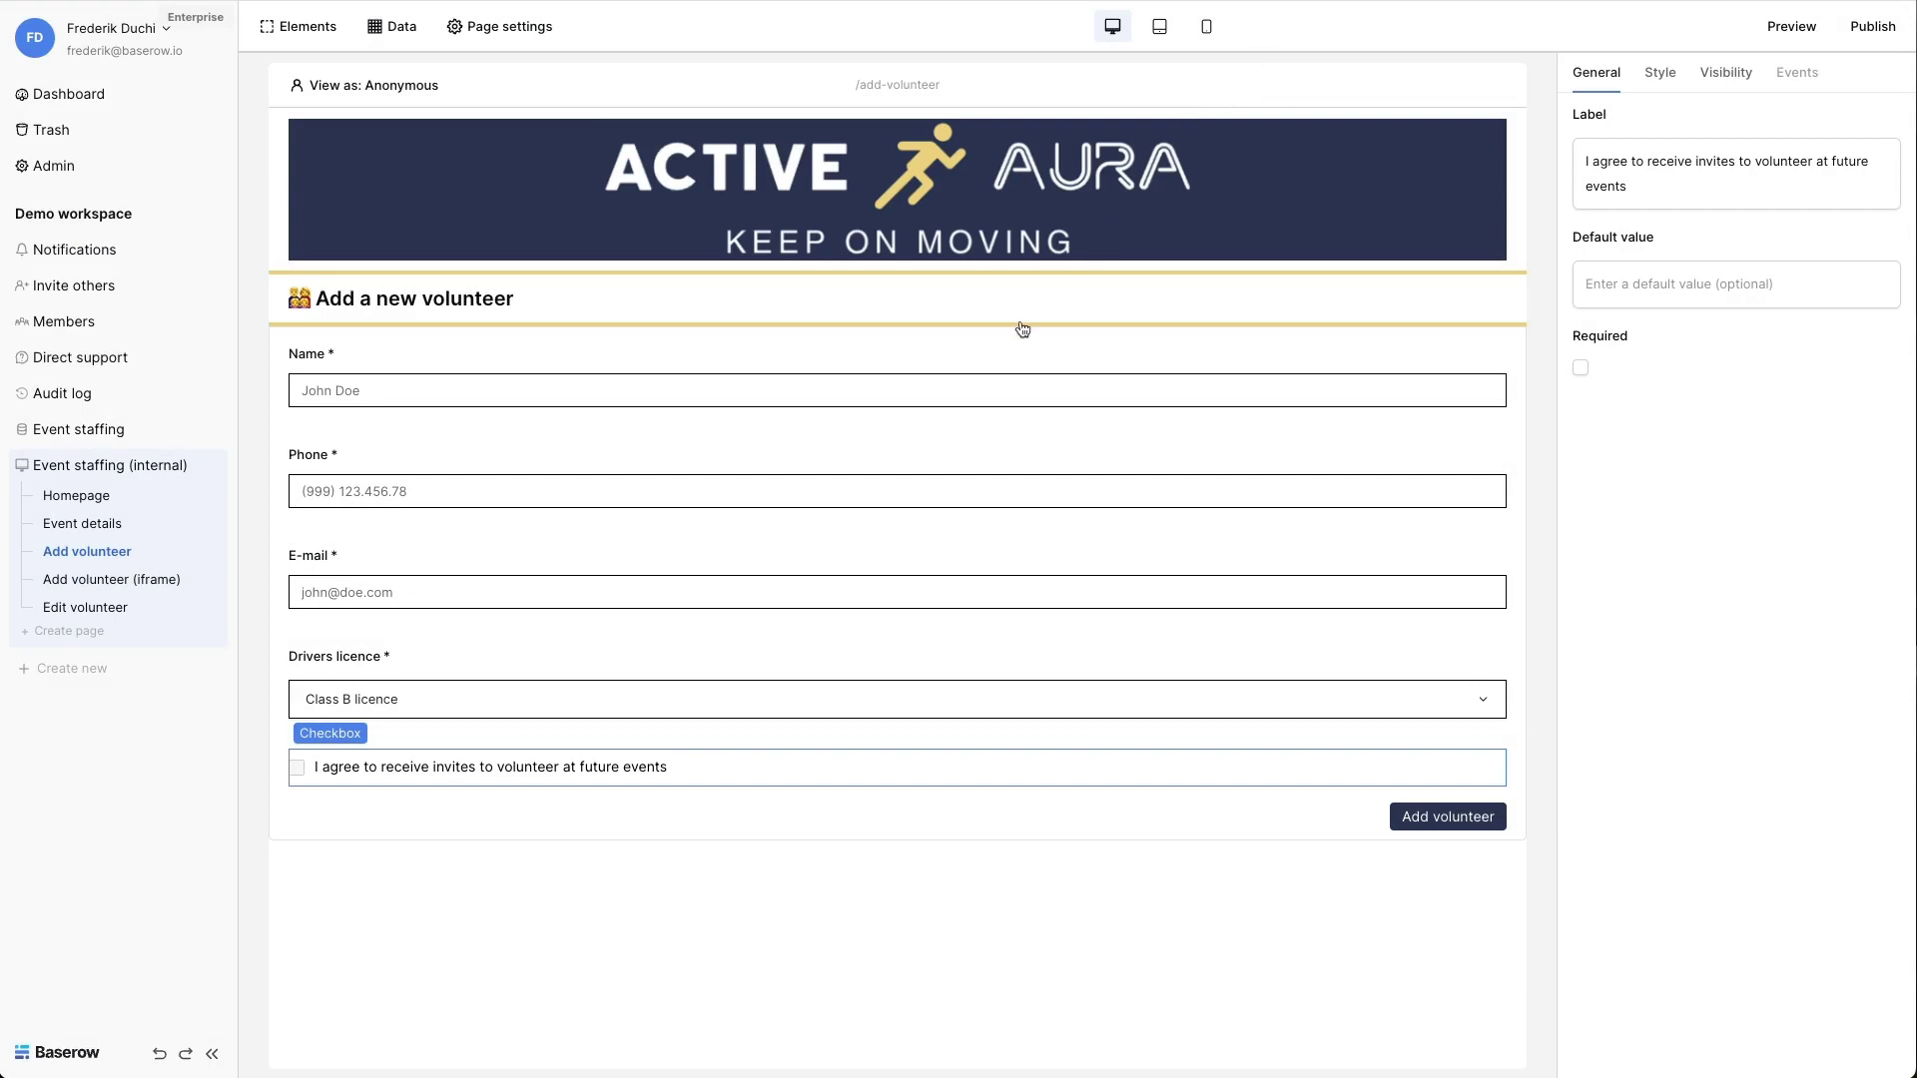
left_click(983, 389)
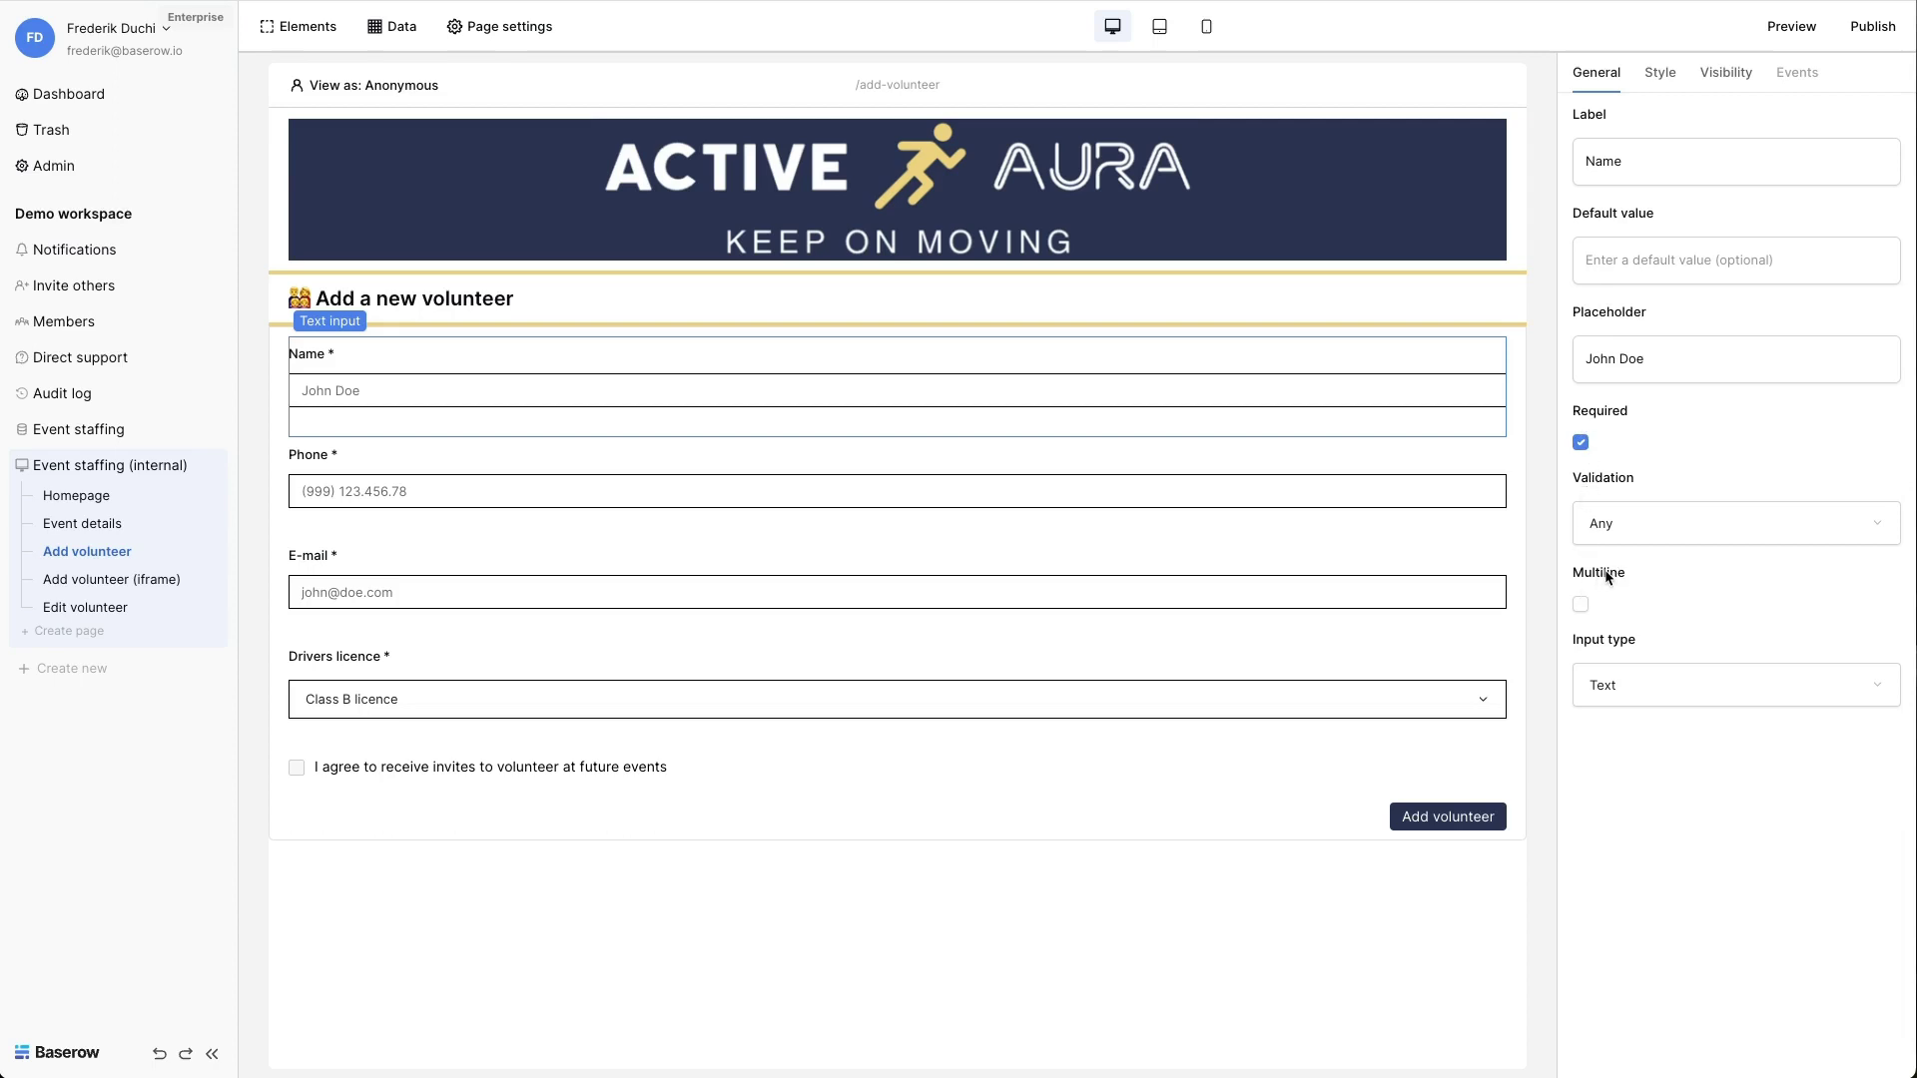
mouse_move(733, 390)
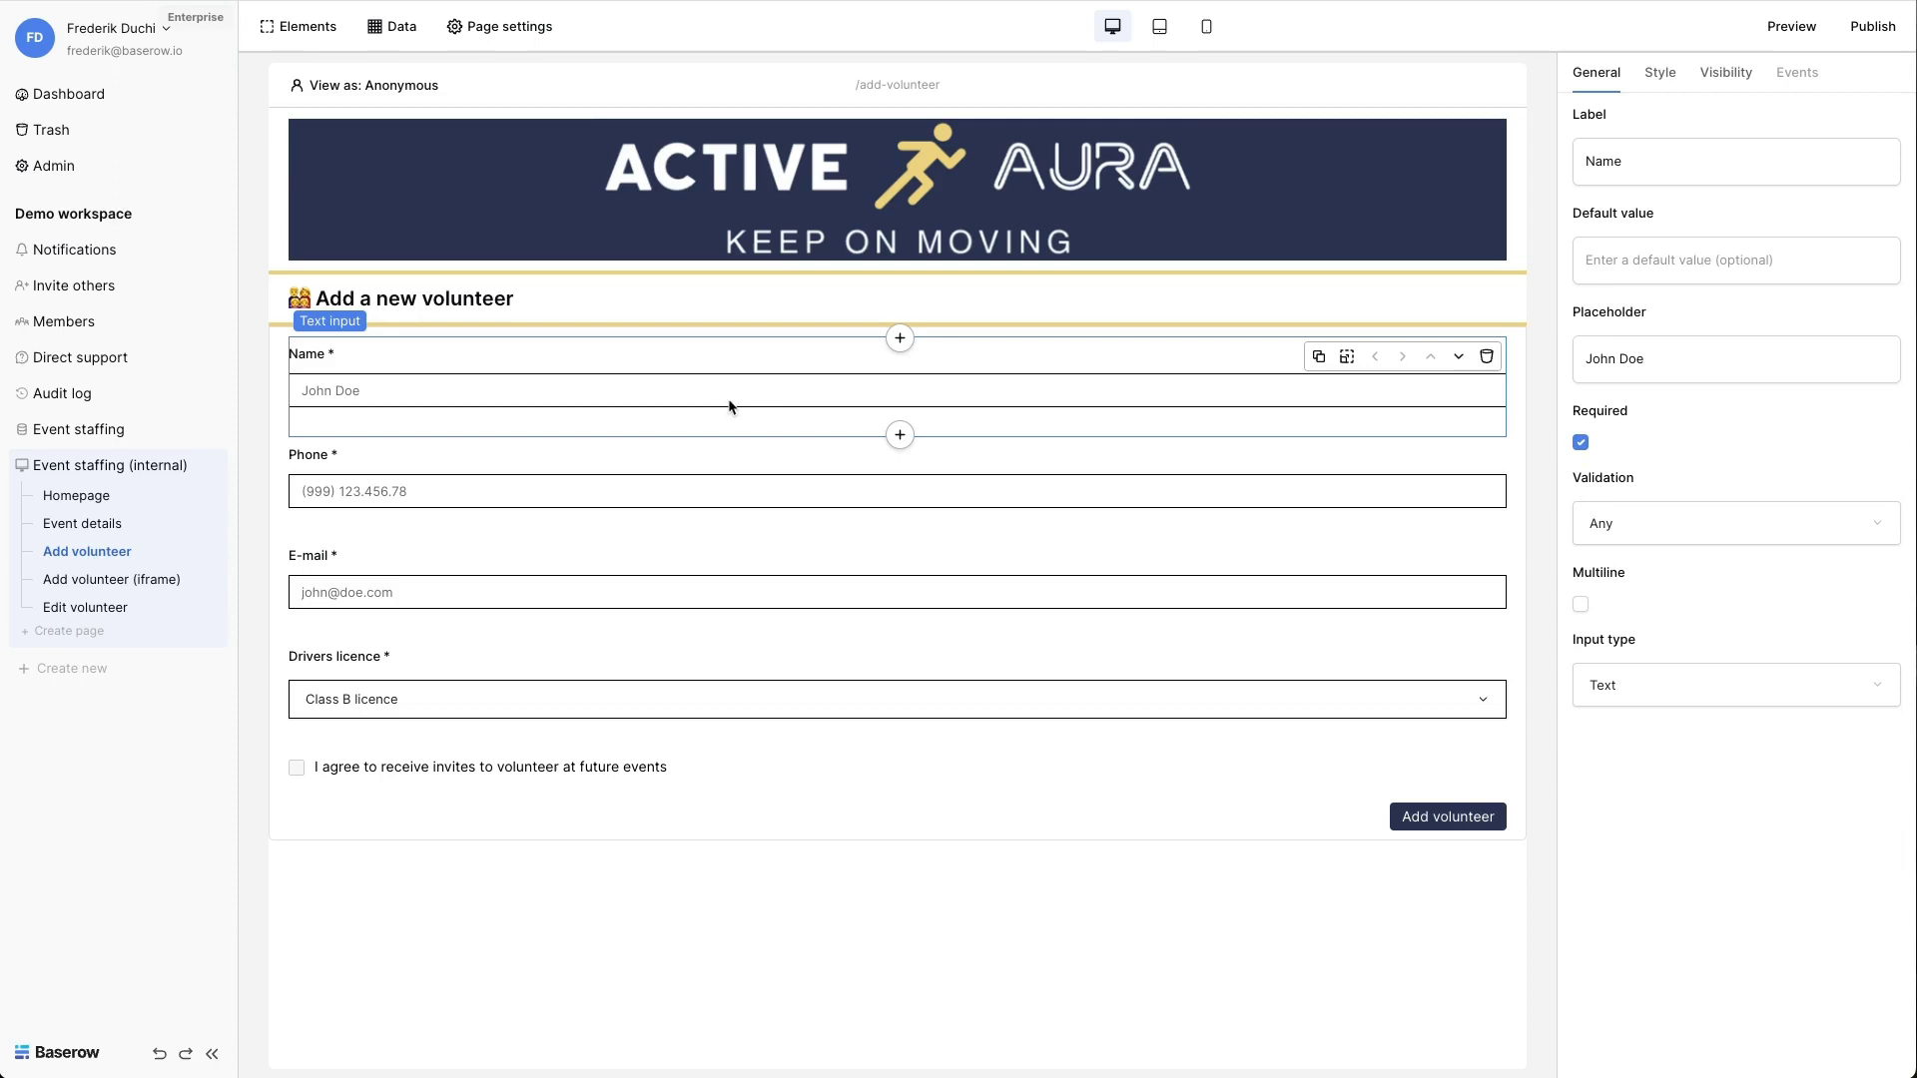
- Inspect the Phone, E-mail and Drivers licence inputs, including licence options A and B
left_click(685, 506)
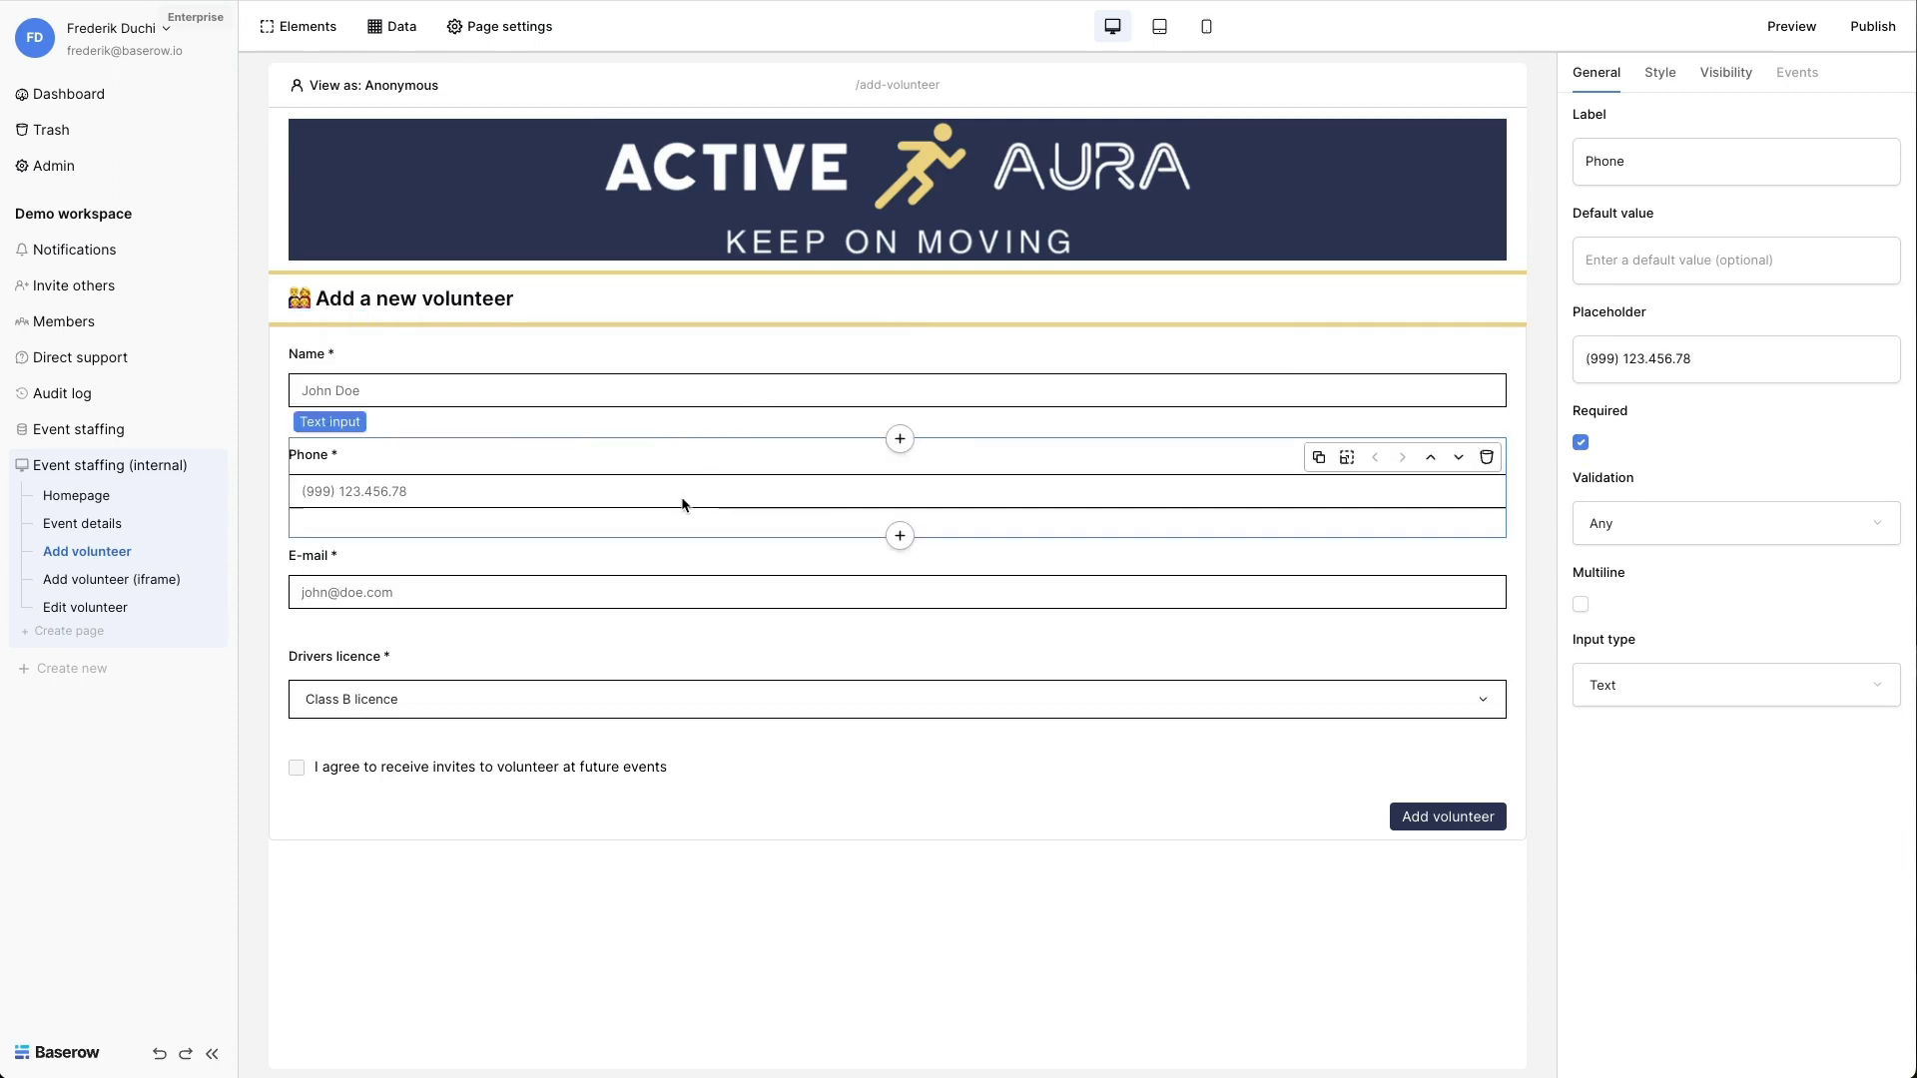
left_click(669, 590)
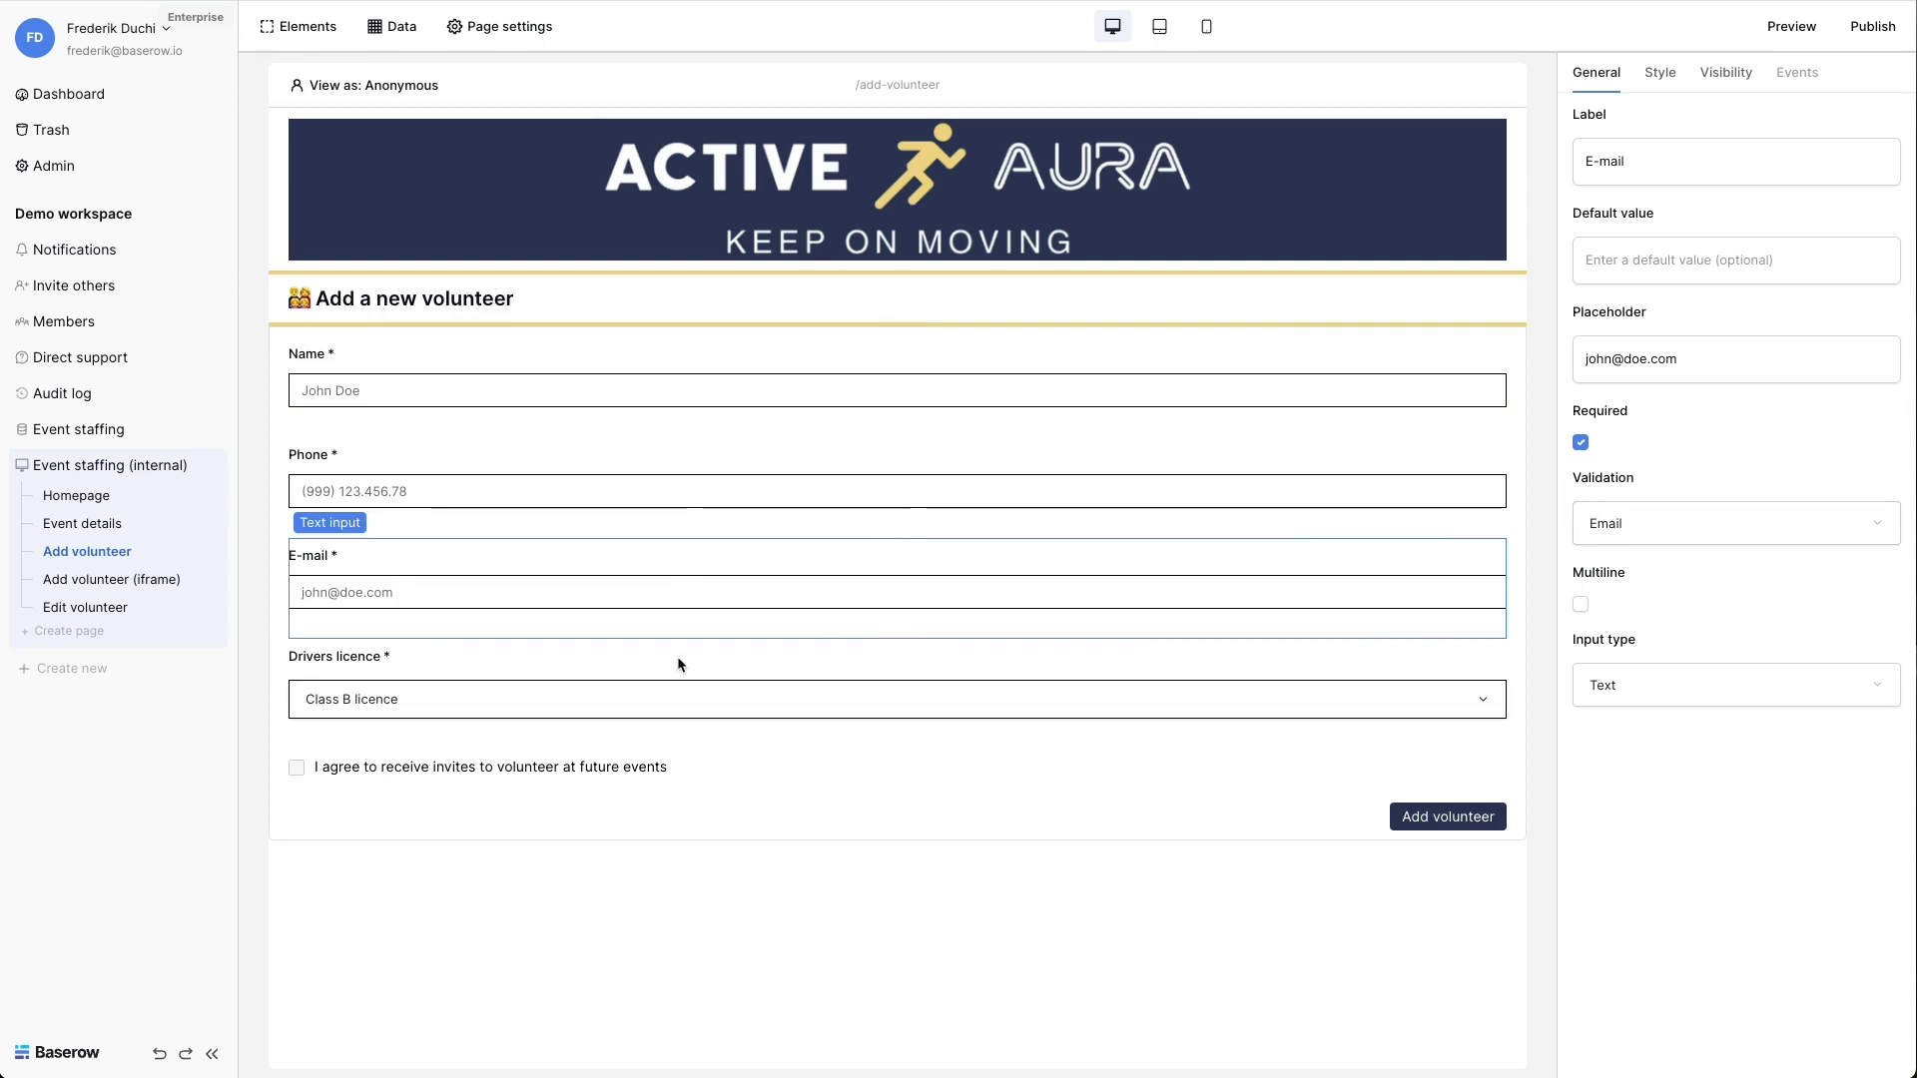
left_click(660, 693)
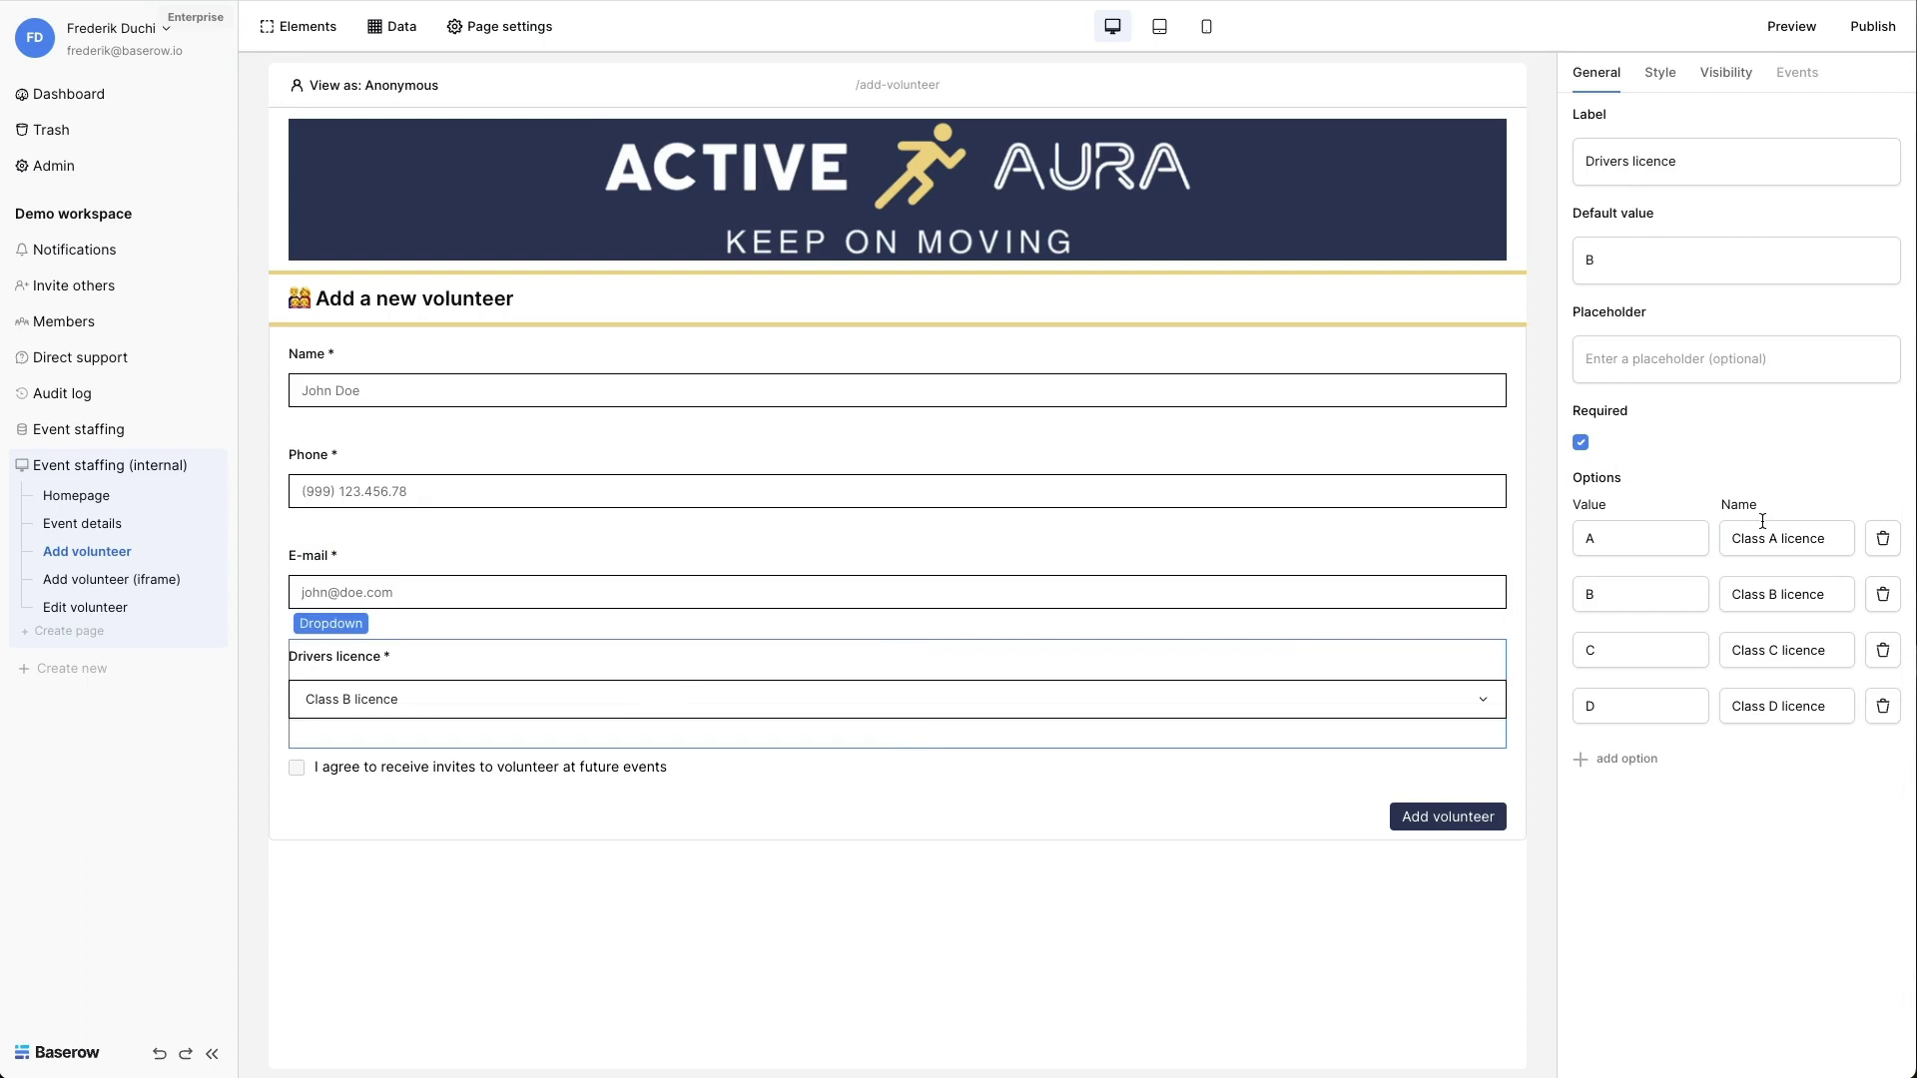
double_click(1615, 534)
double_click(1605, 587)
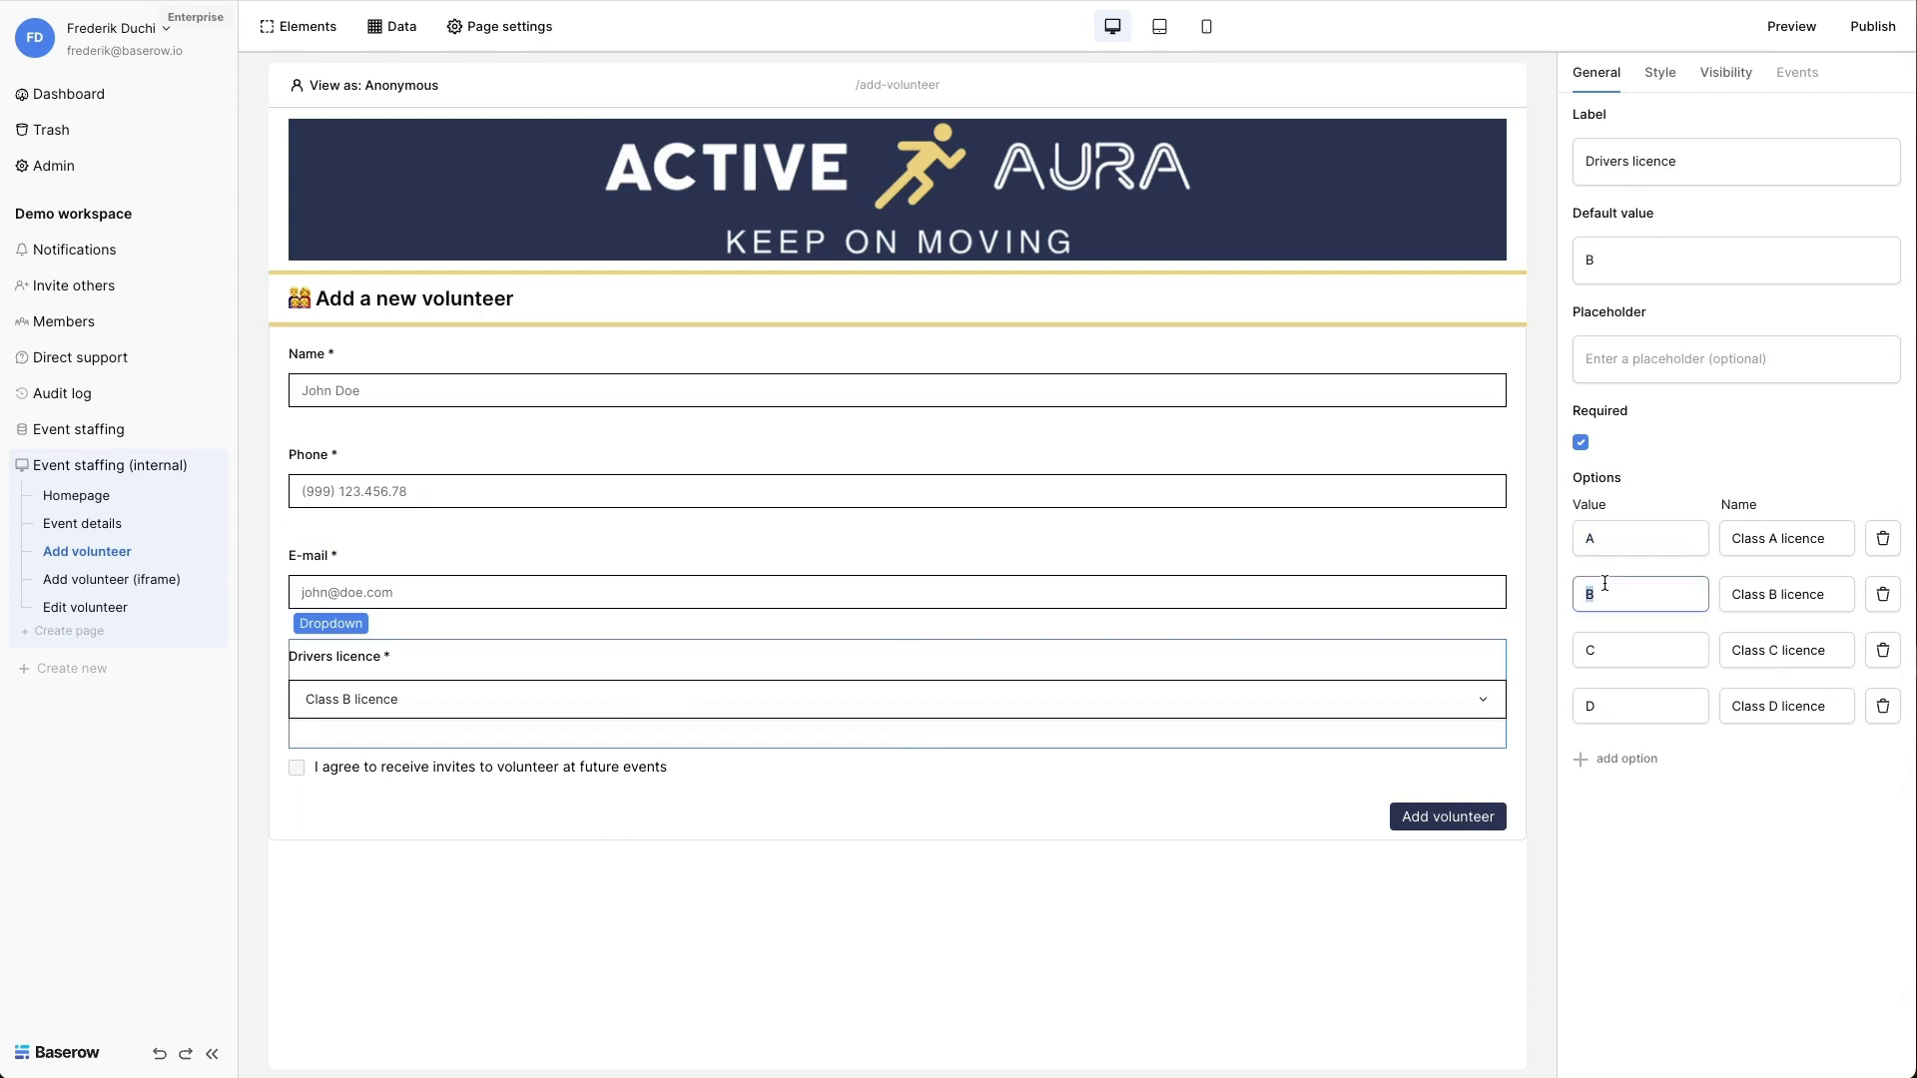
double_click(1785, 537)
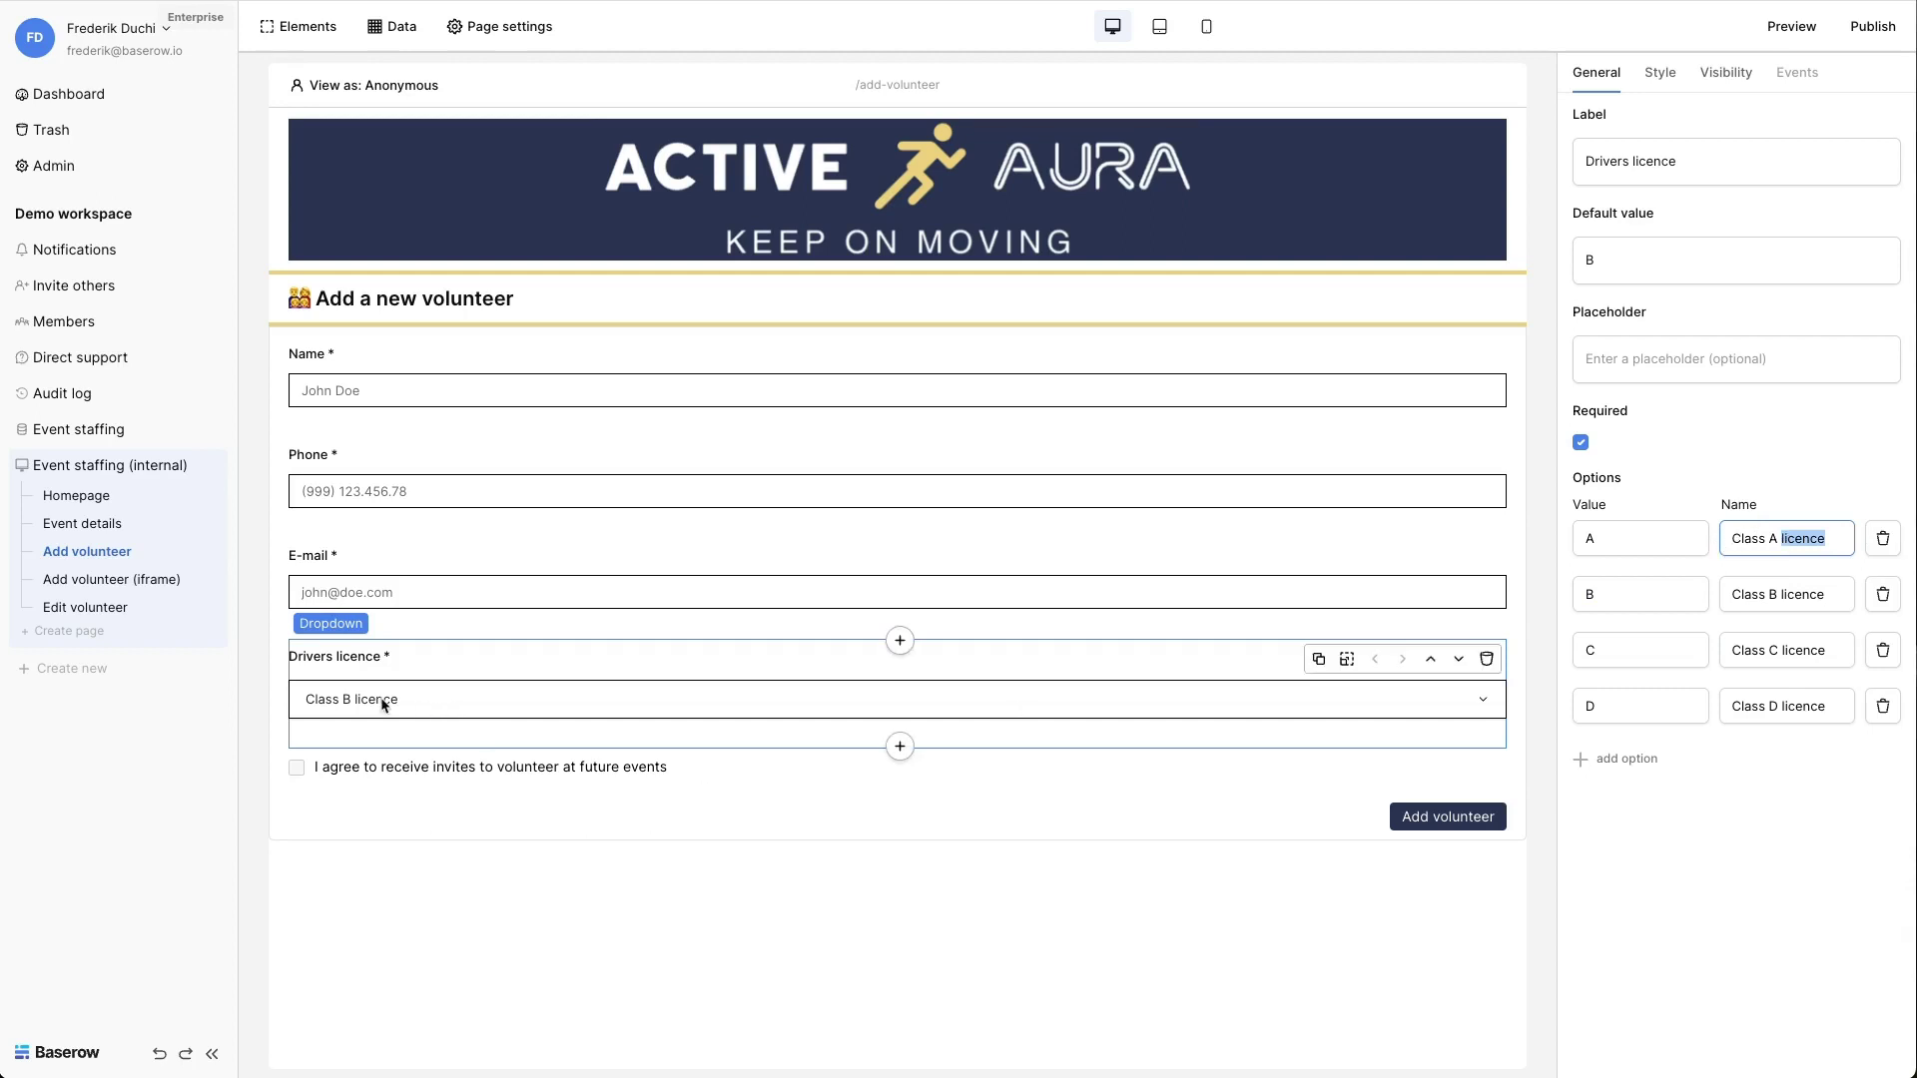
- Inspect the invites checkbox, then show the whole form's empty On submit actions
left_click(391, 772)
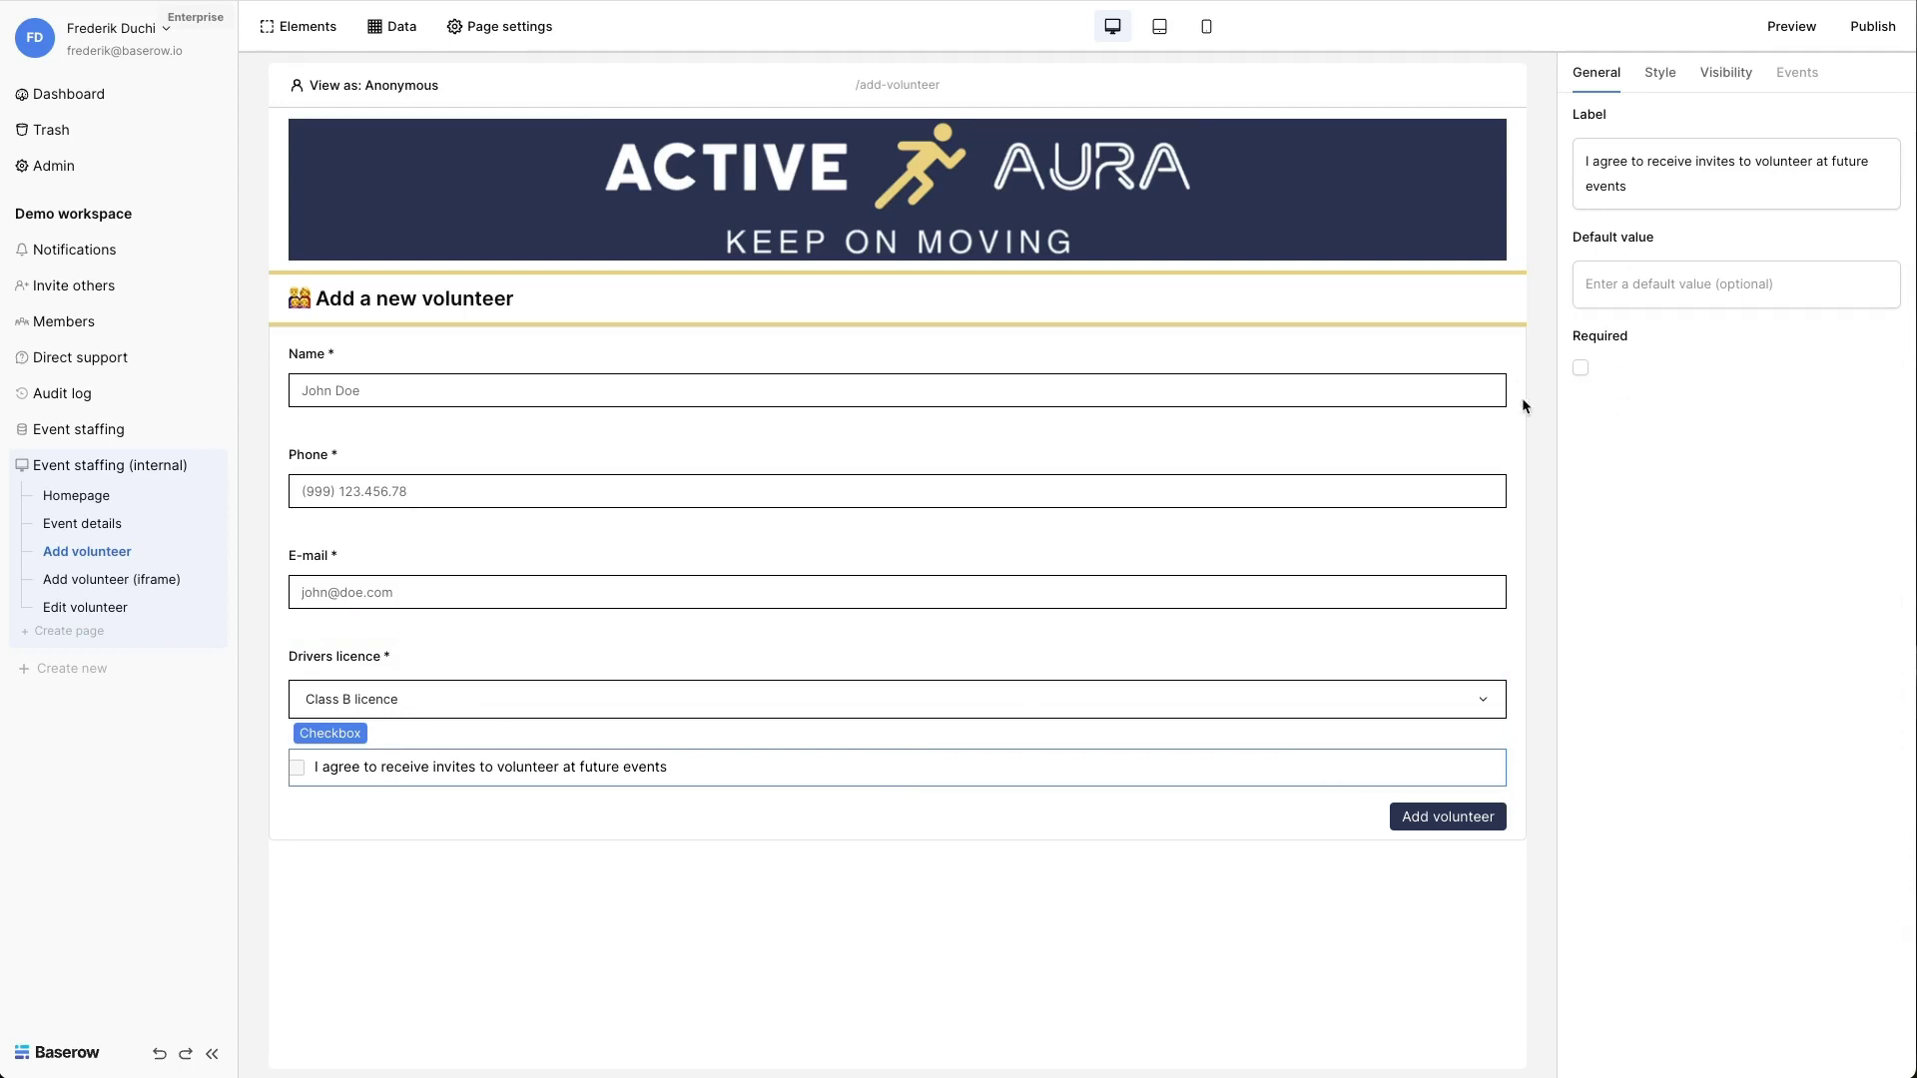
left_click(1431, 824)
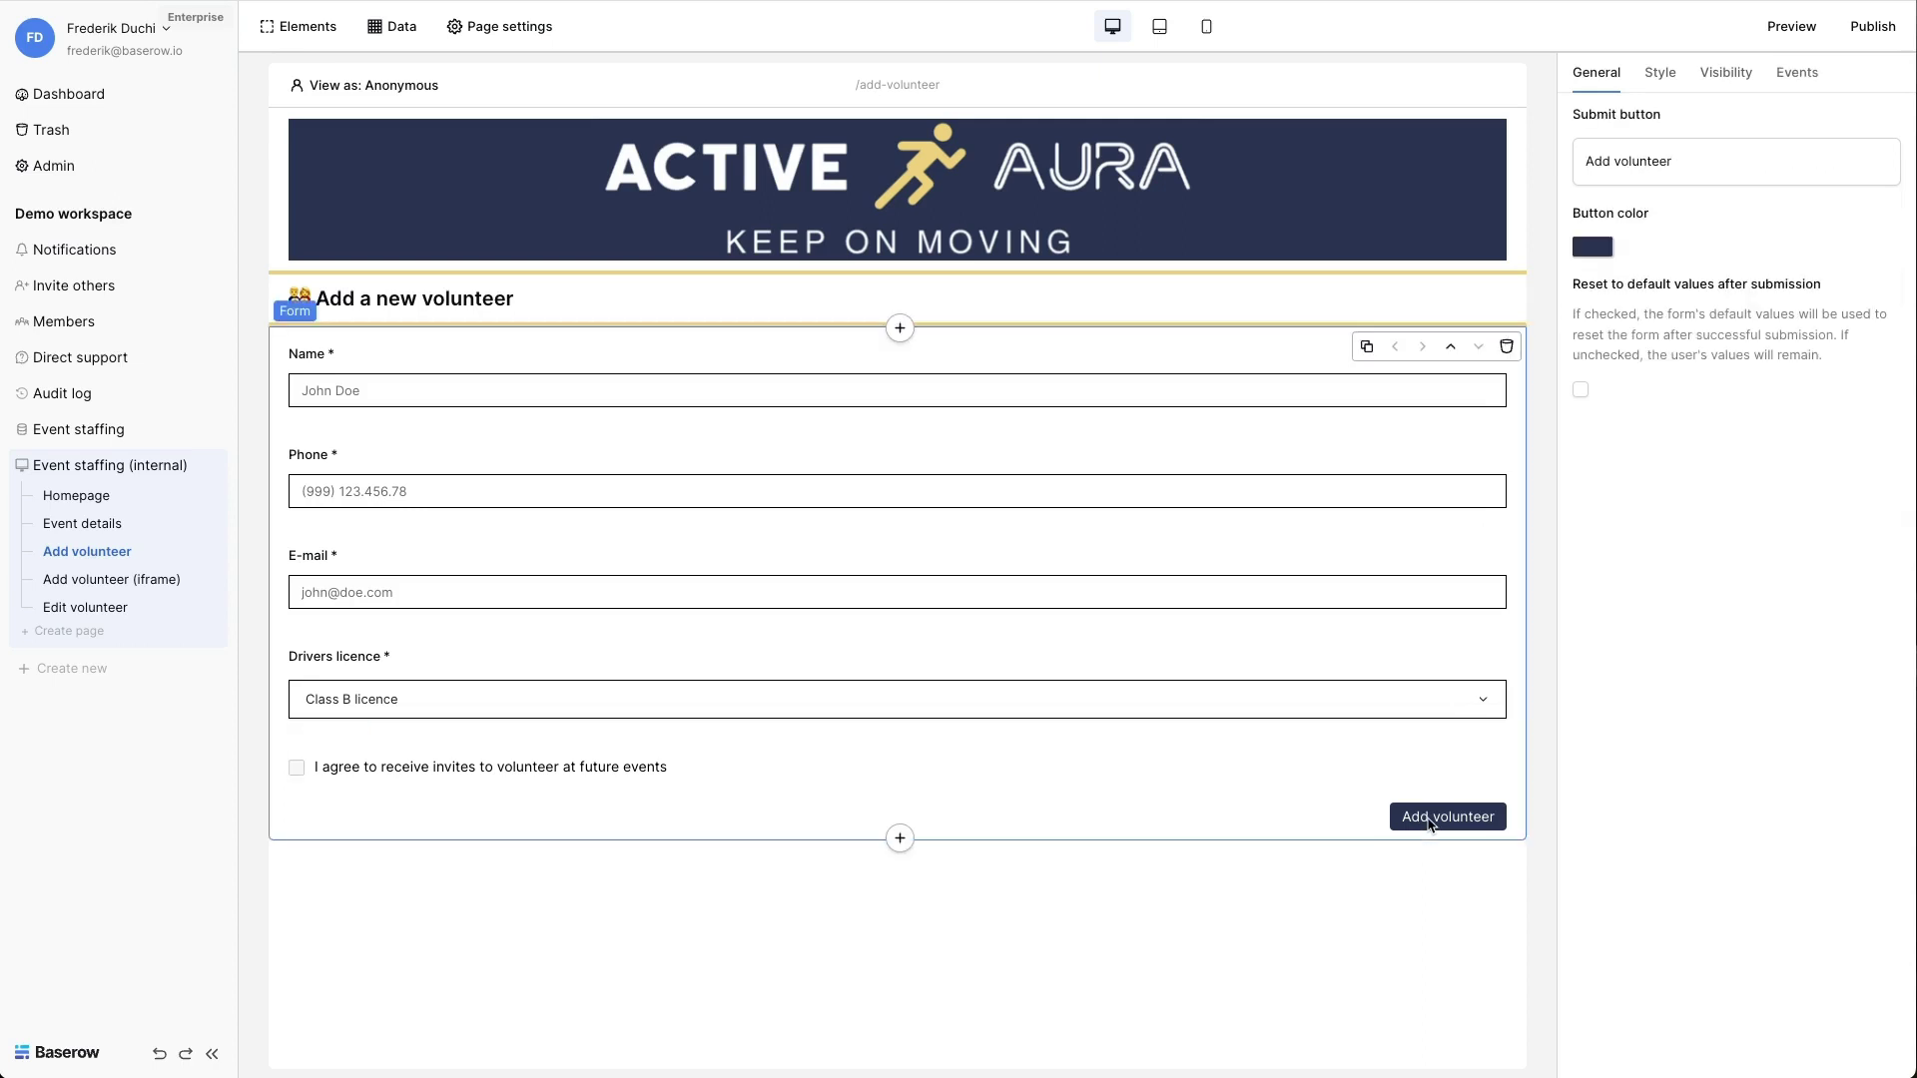
left_click(1798, 74)
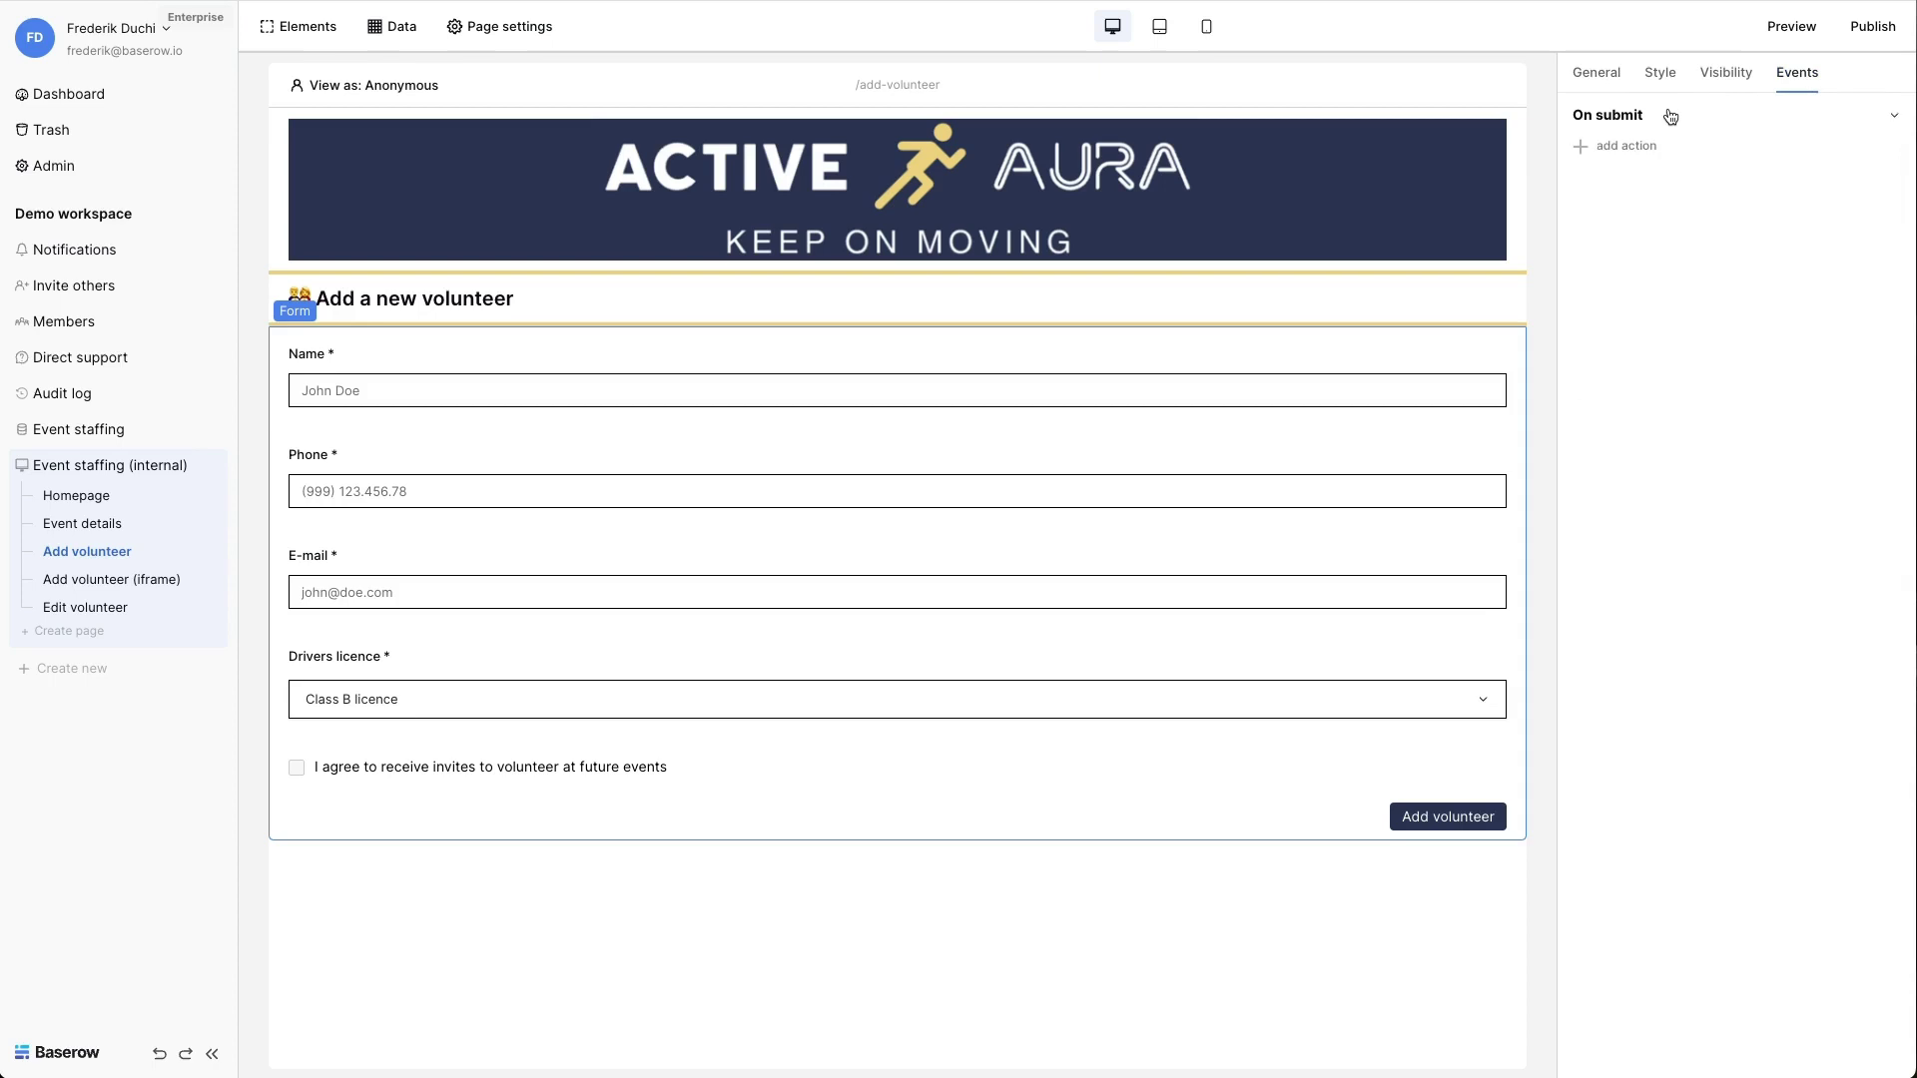
- Add a Create Row submit action targeting the Event staffing database's Volunteers table
left_click(1629, 147)
left_click(1677, 165)
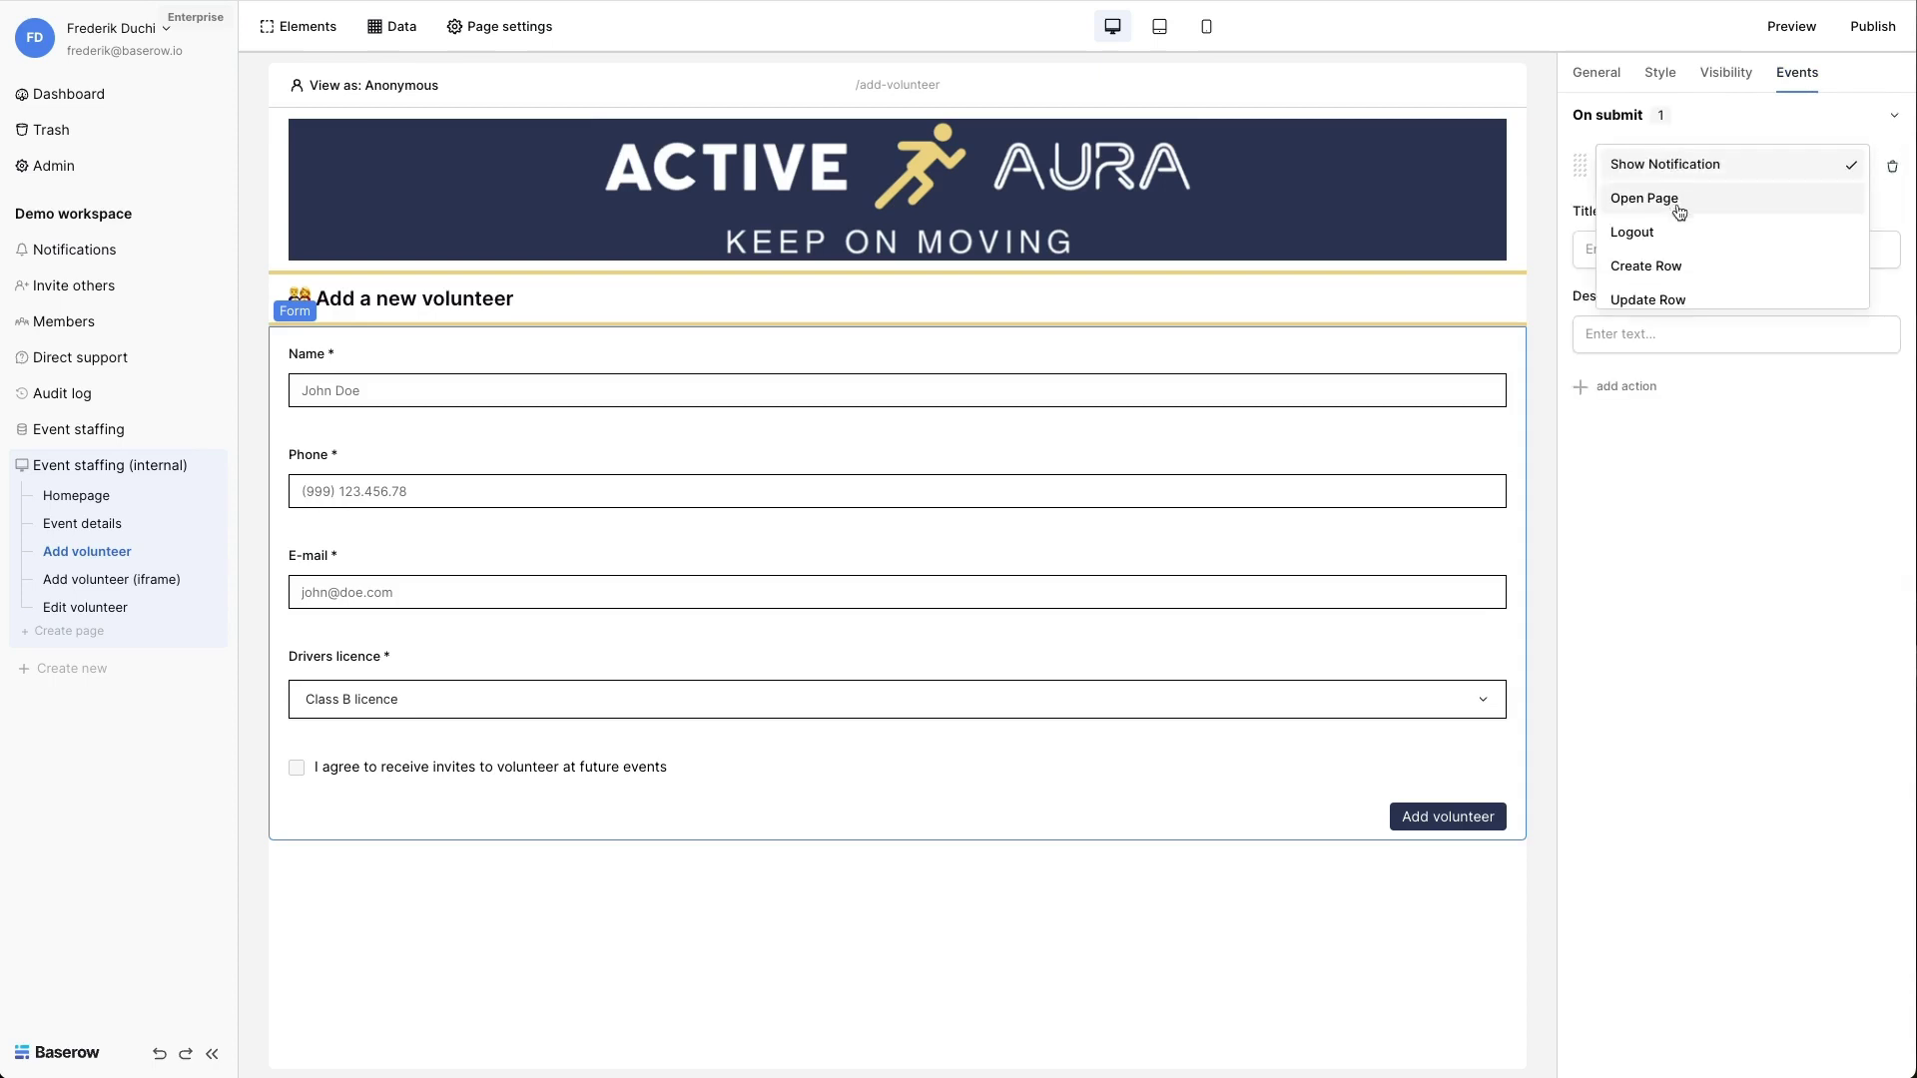
left_click(1658, 265)
left_click(1655, 292)
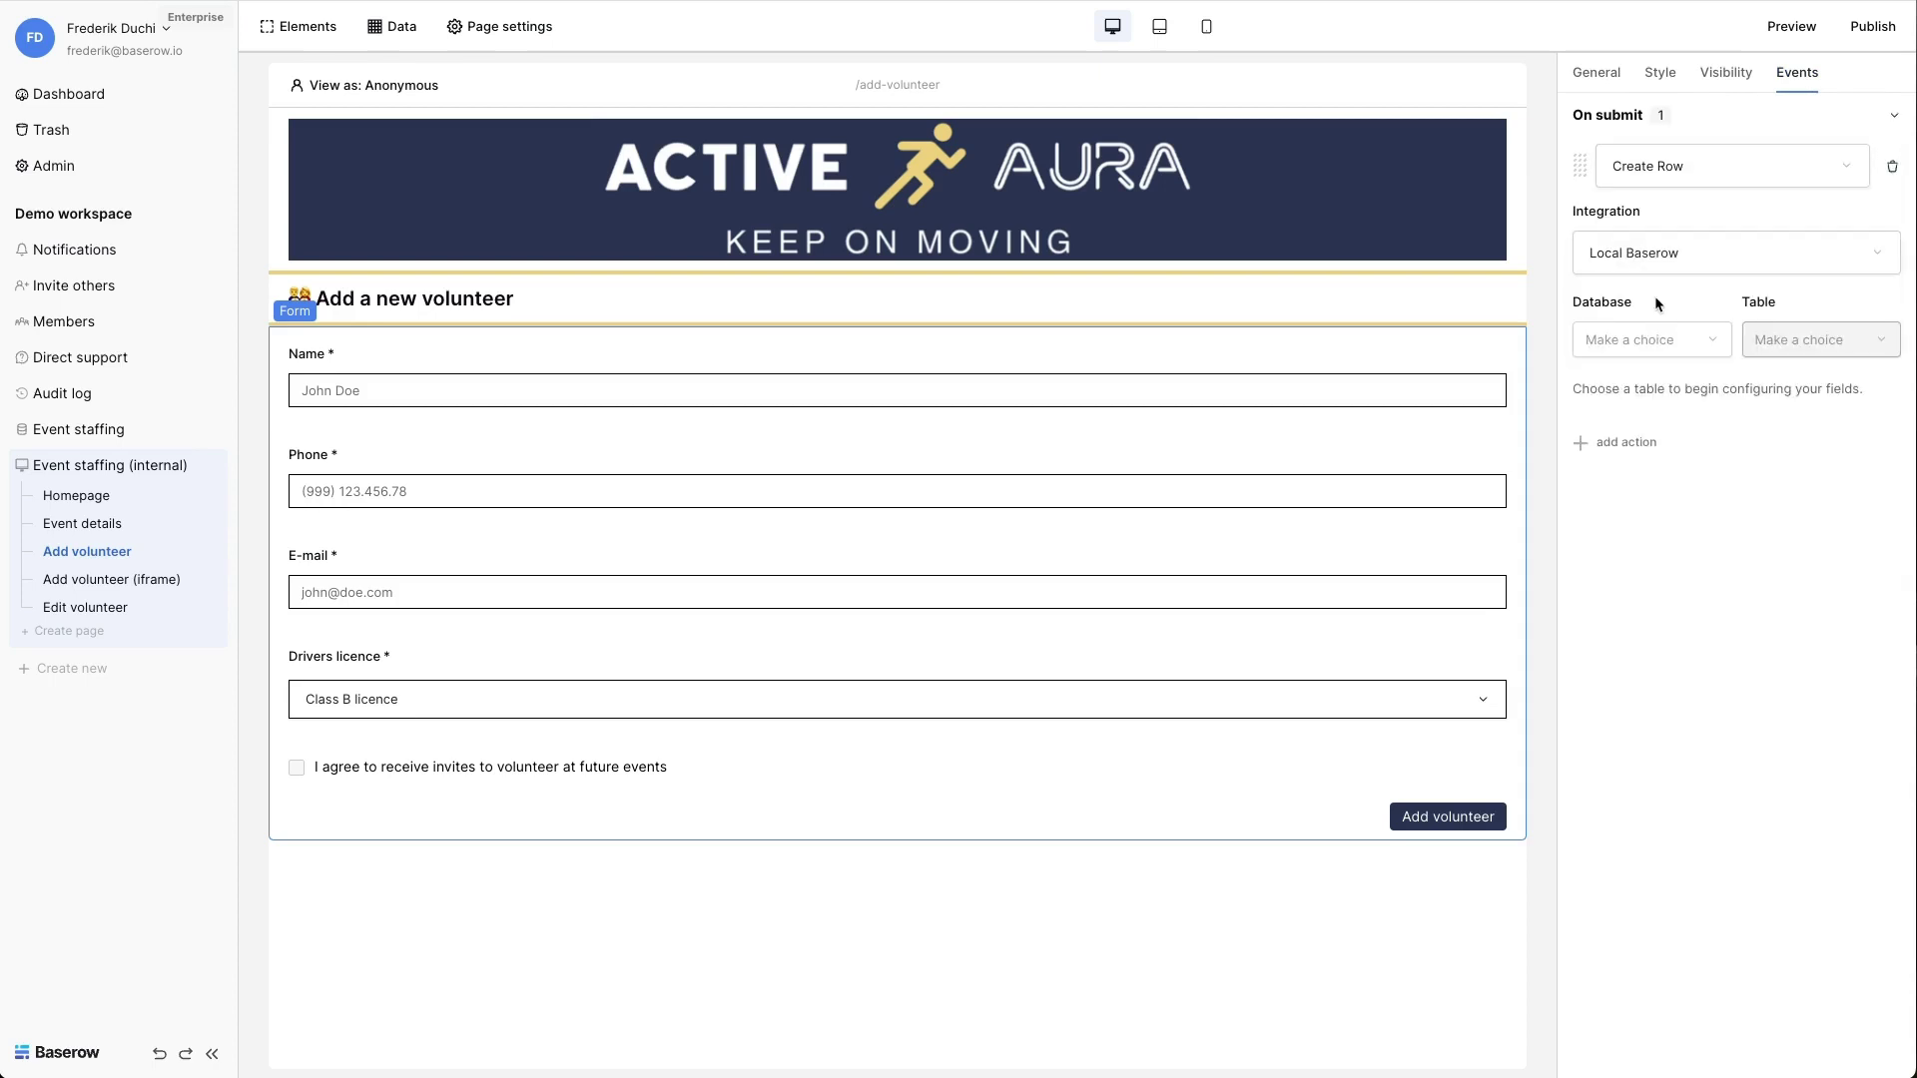
left_click(1647, 339)
left_click(1633, 341)
left_click(1808, 340)
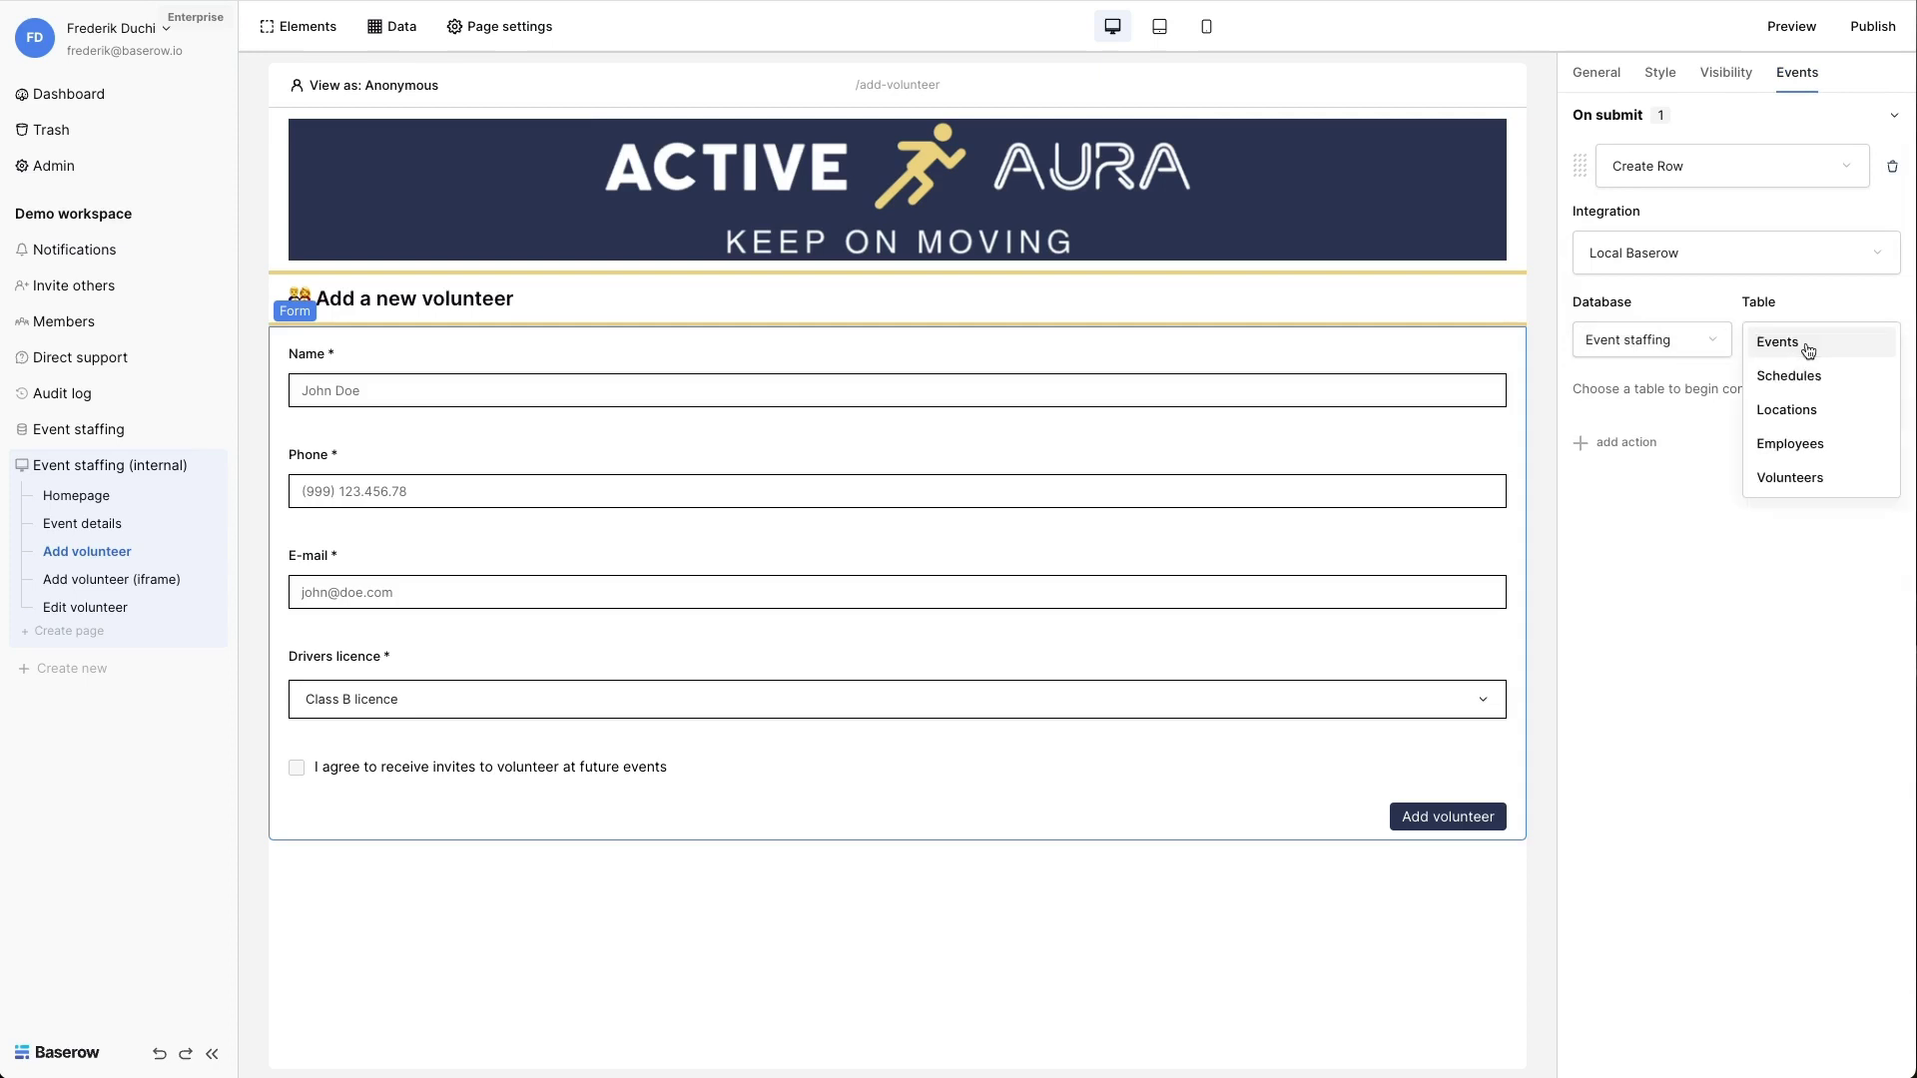
left_click(1790, 476)
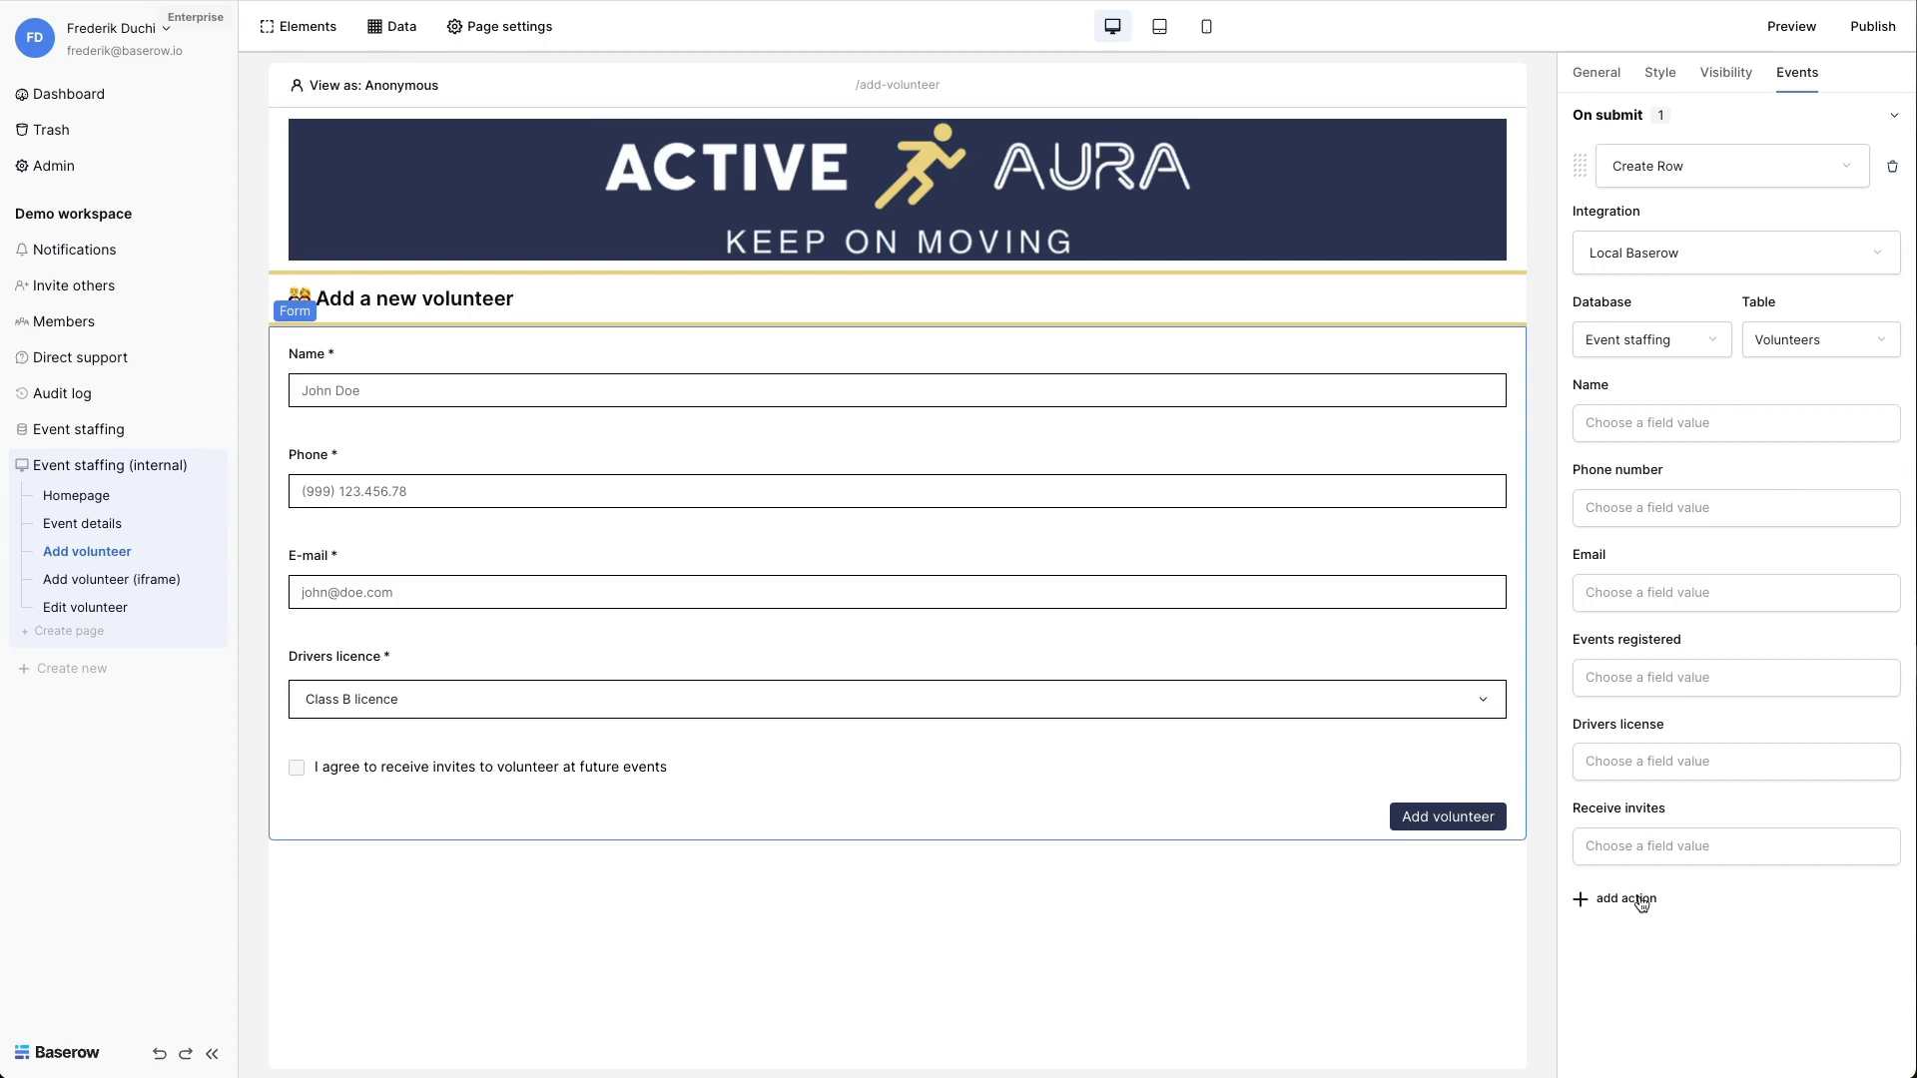
- Map Name, Phone number, Email, Drivers license and Receive invites to the matching form answers
left_click(1630, 431)
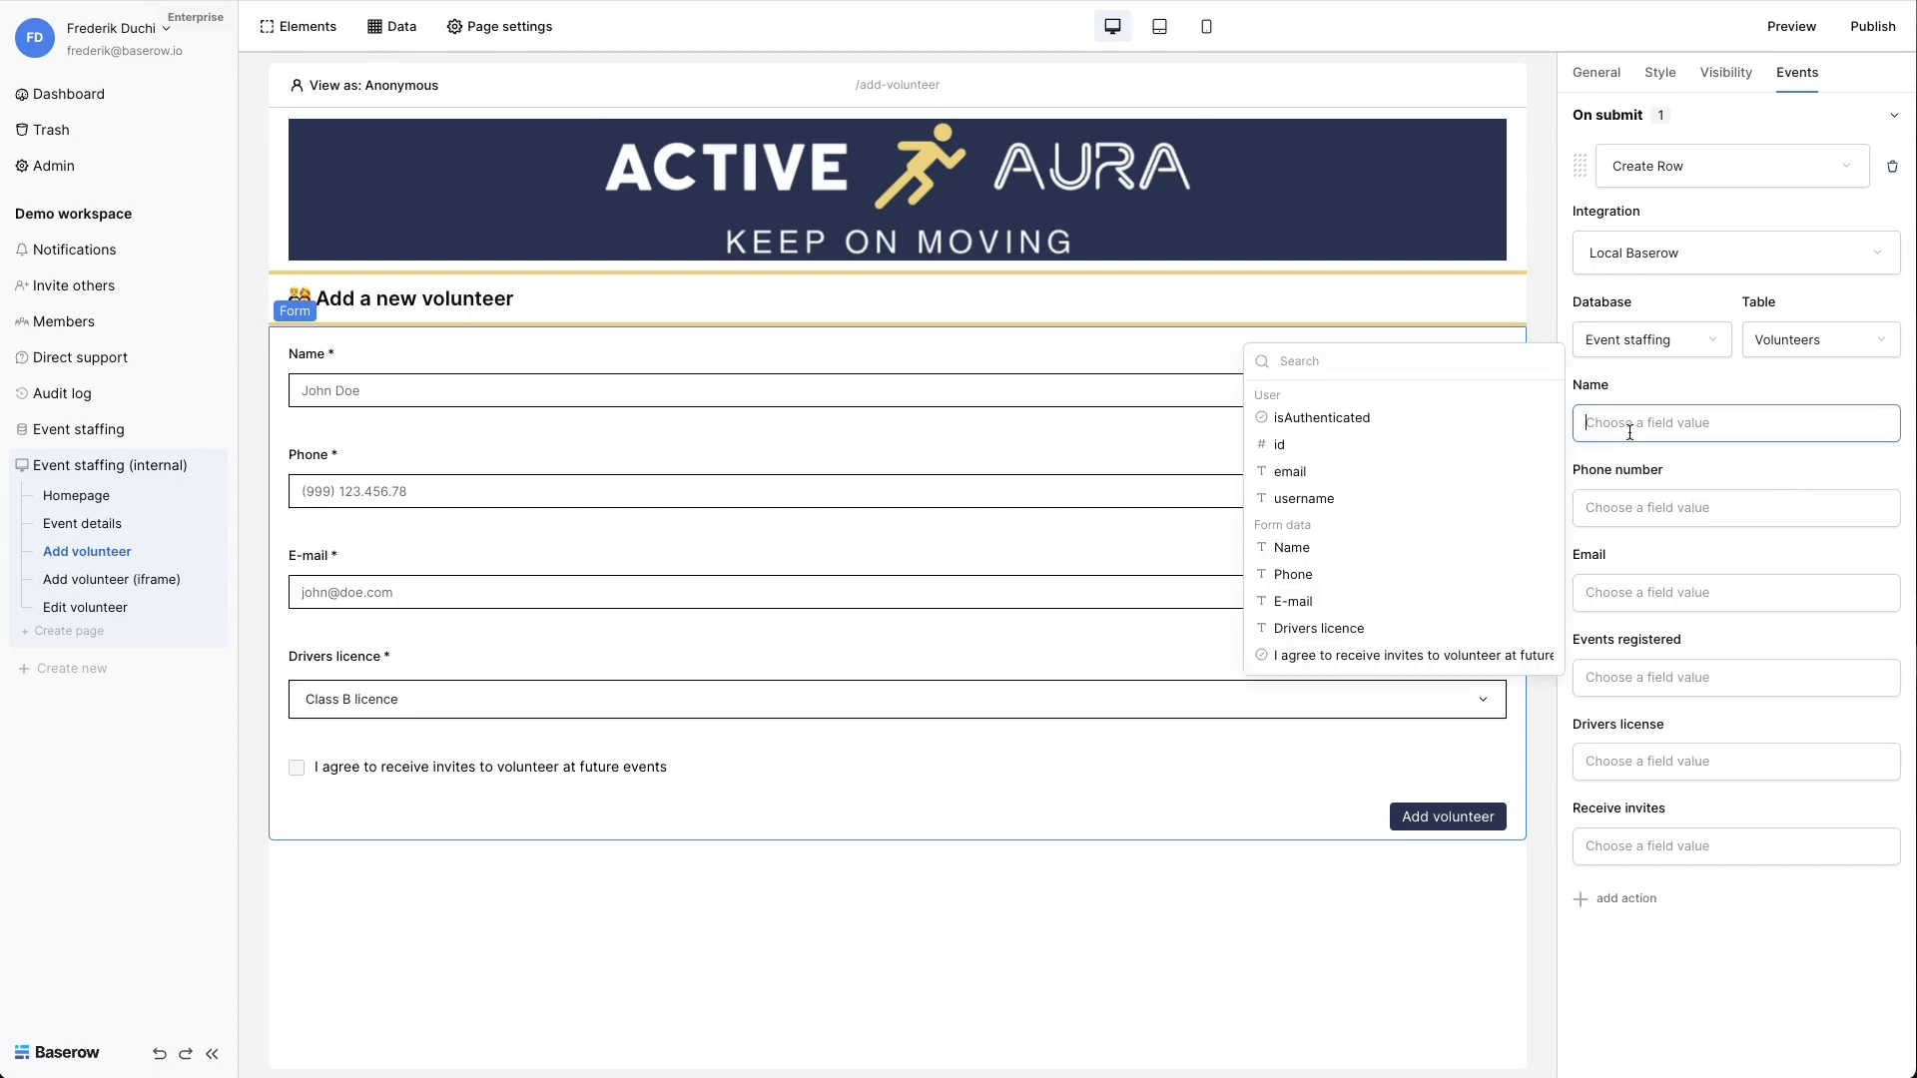
left_click(1499, 548)
left_click(1639, 513)
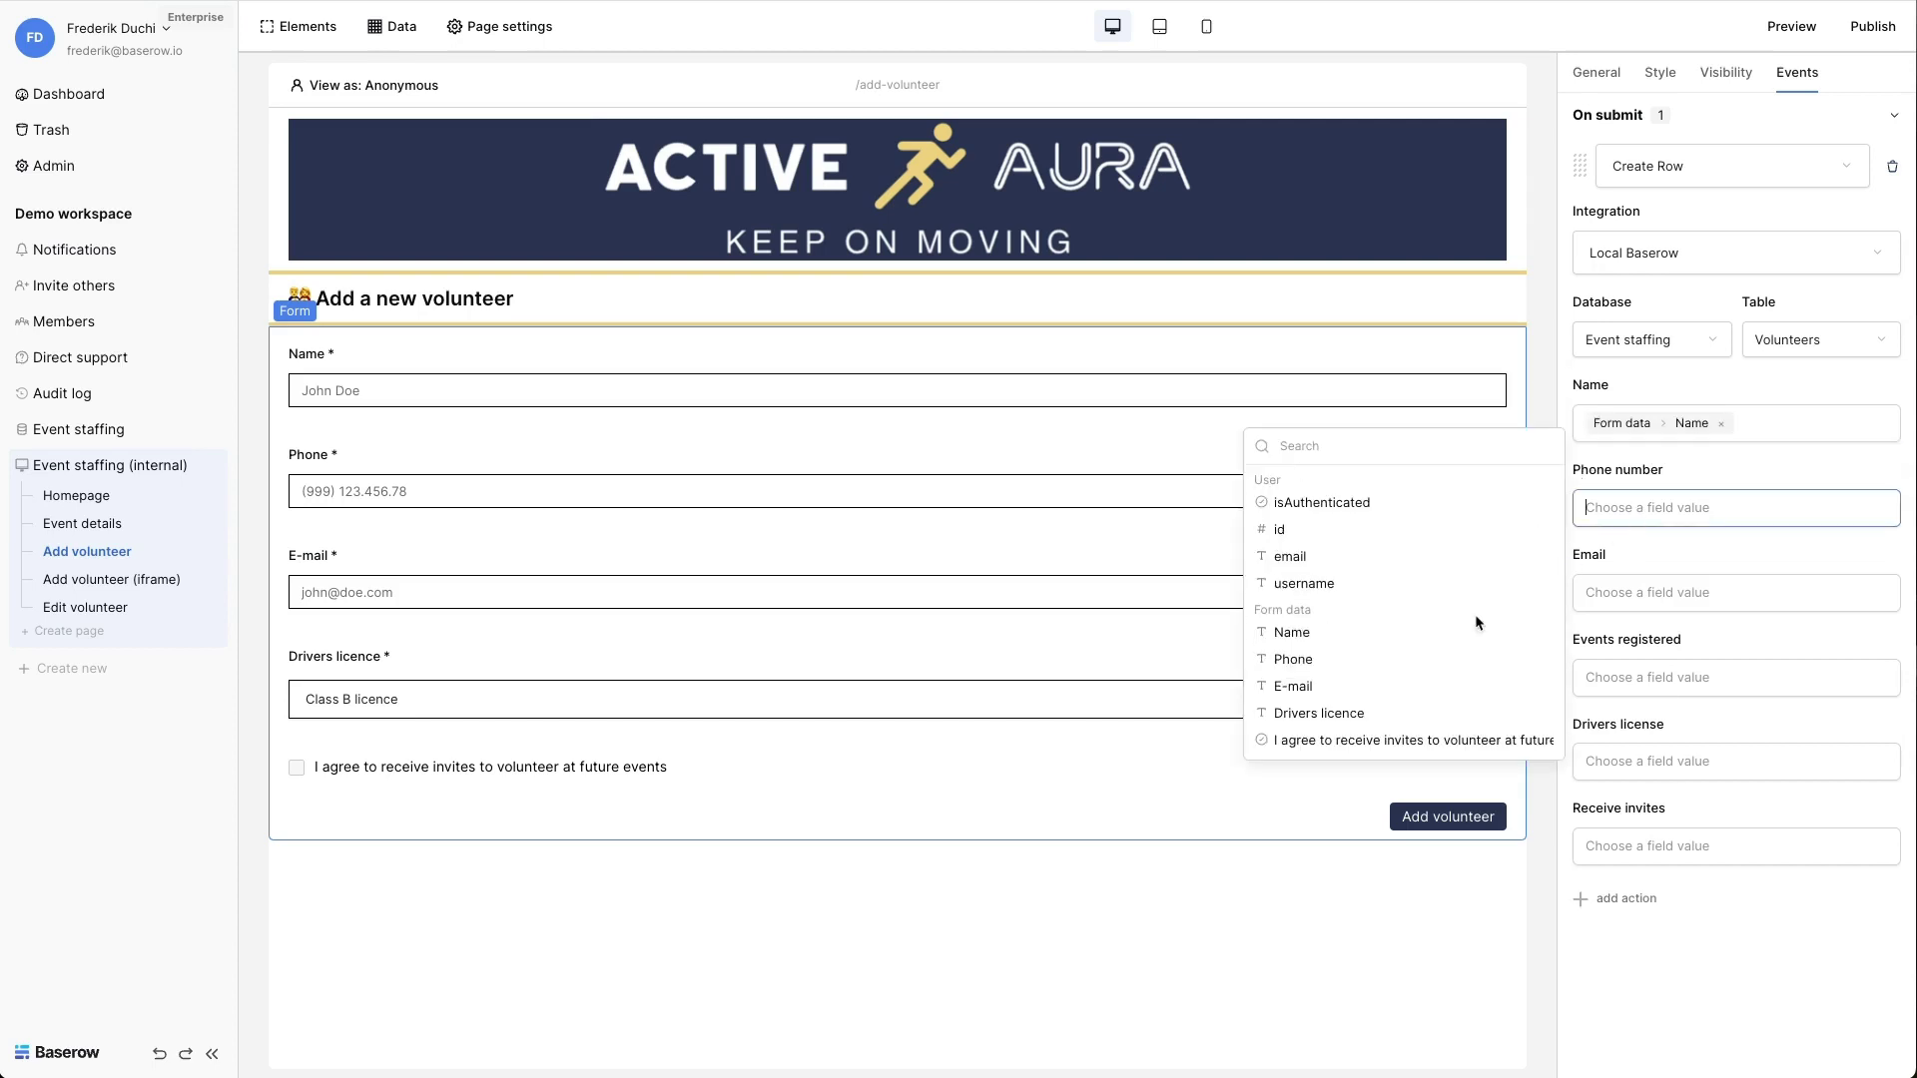
left_click(1480, 660)
left_click(1607, 602)
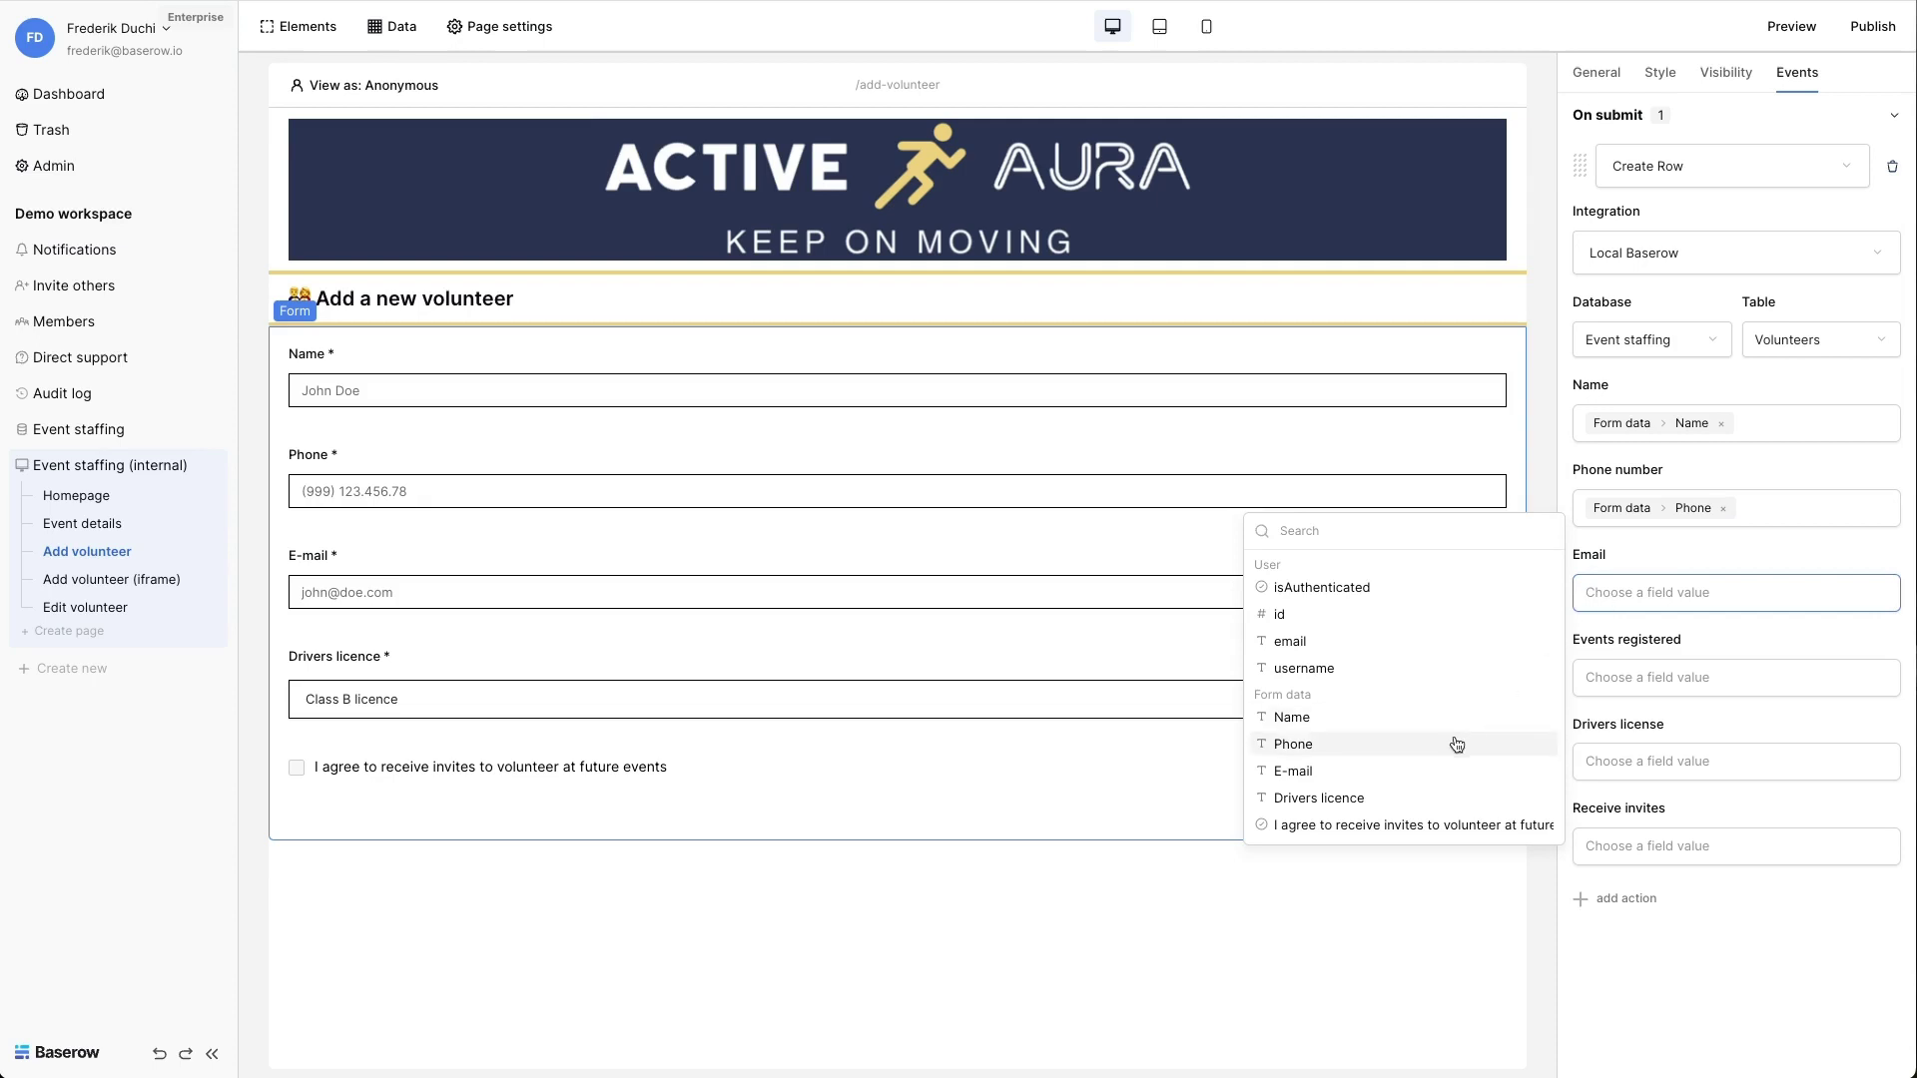
left_click(1293, 769)
left_click(1647, 677)
left_click(1647, 761)
left_click(1318, 968)
left_click(1647, 847)
left_click(1440, 908)
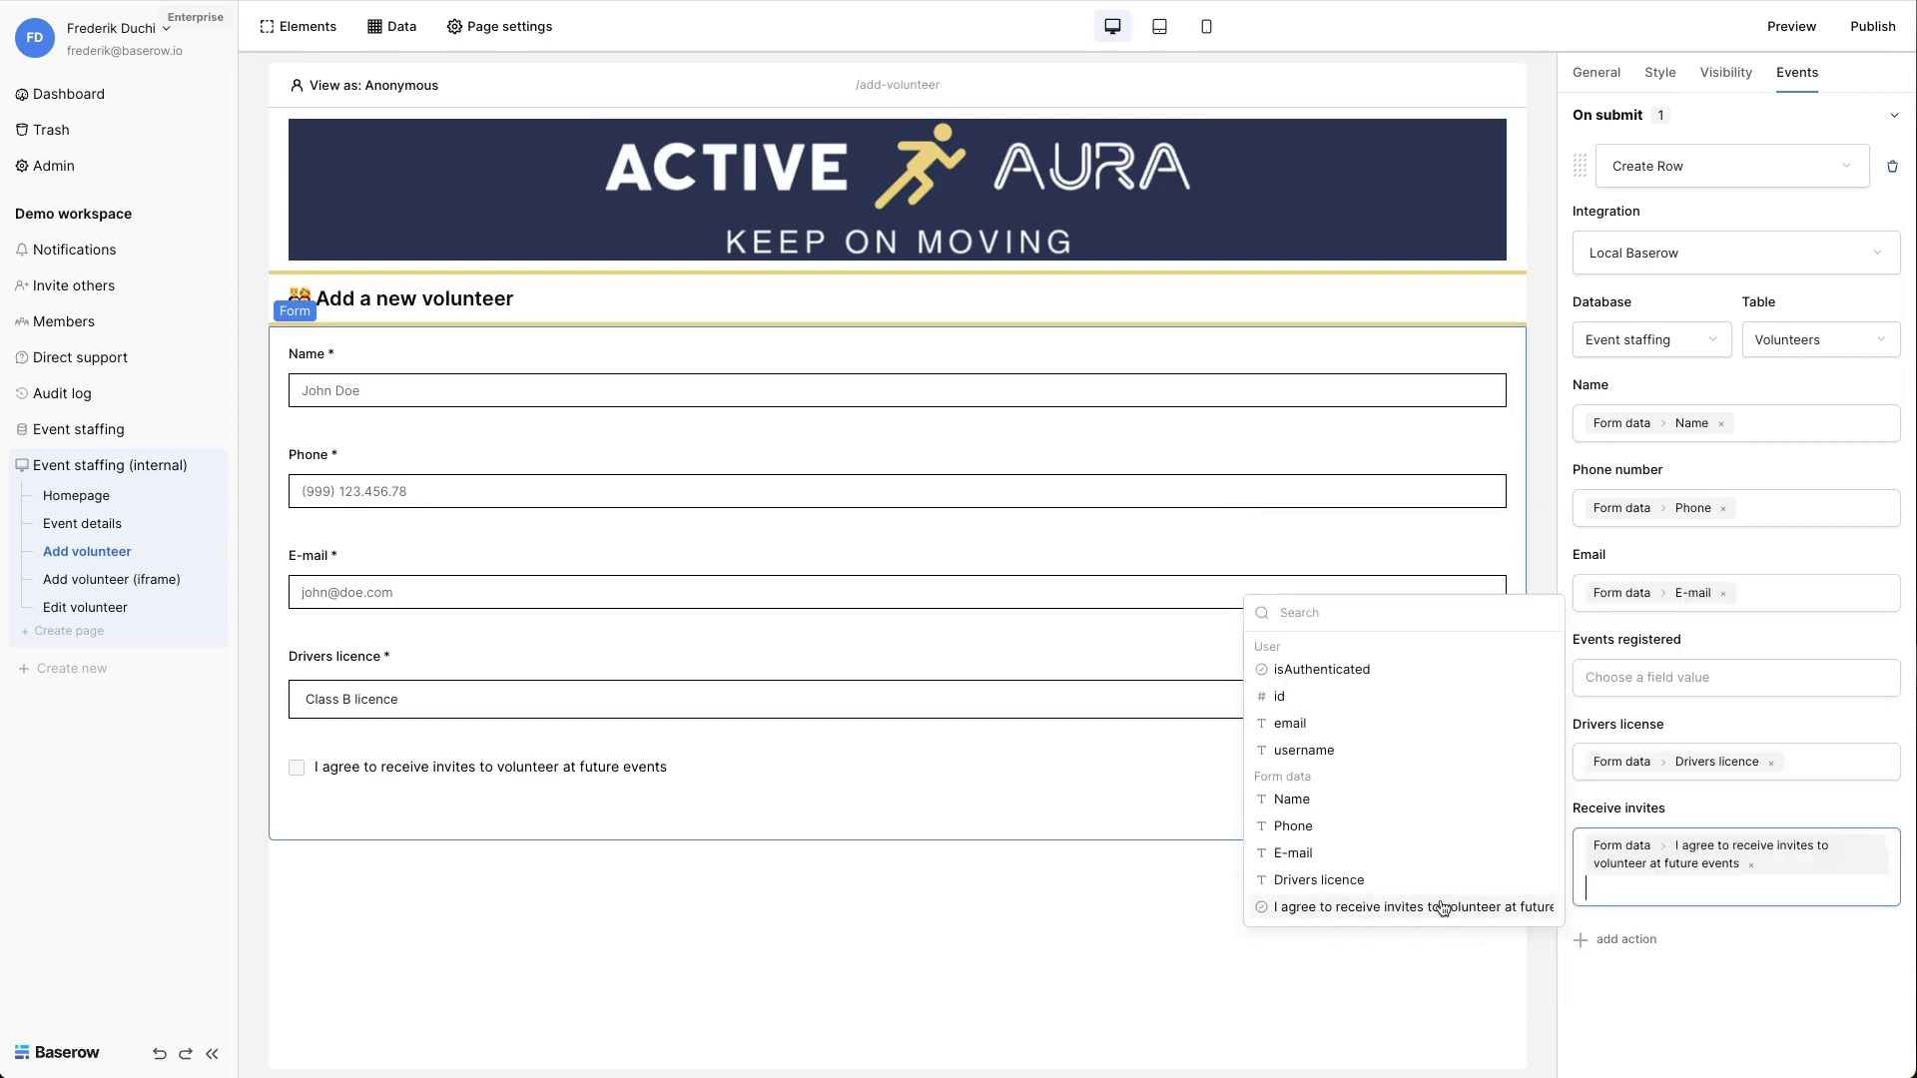
- Preview the page, submit a John Doe test volunteer with licence C, and check the new row
left_click(1792, 27)
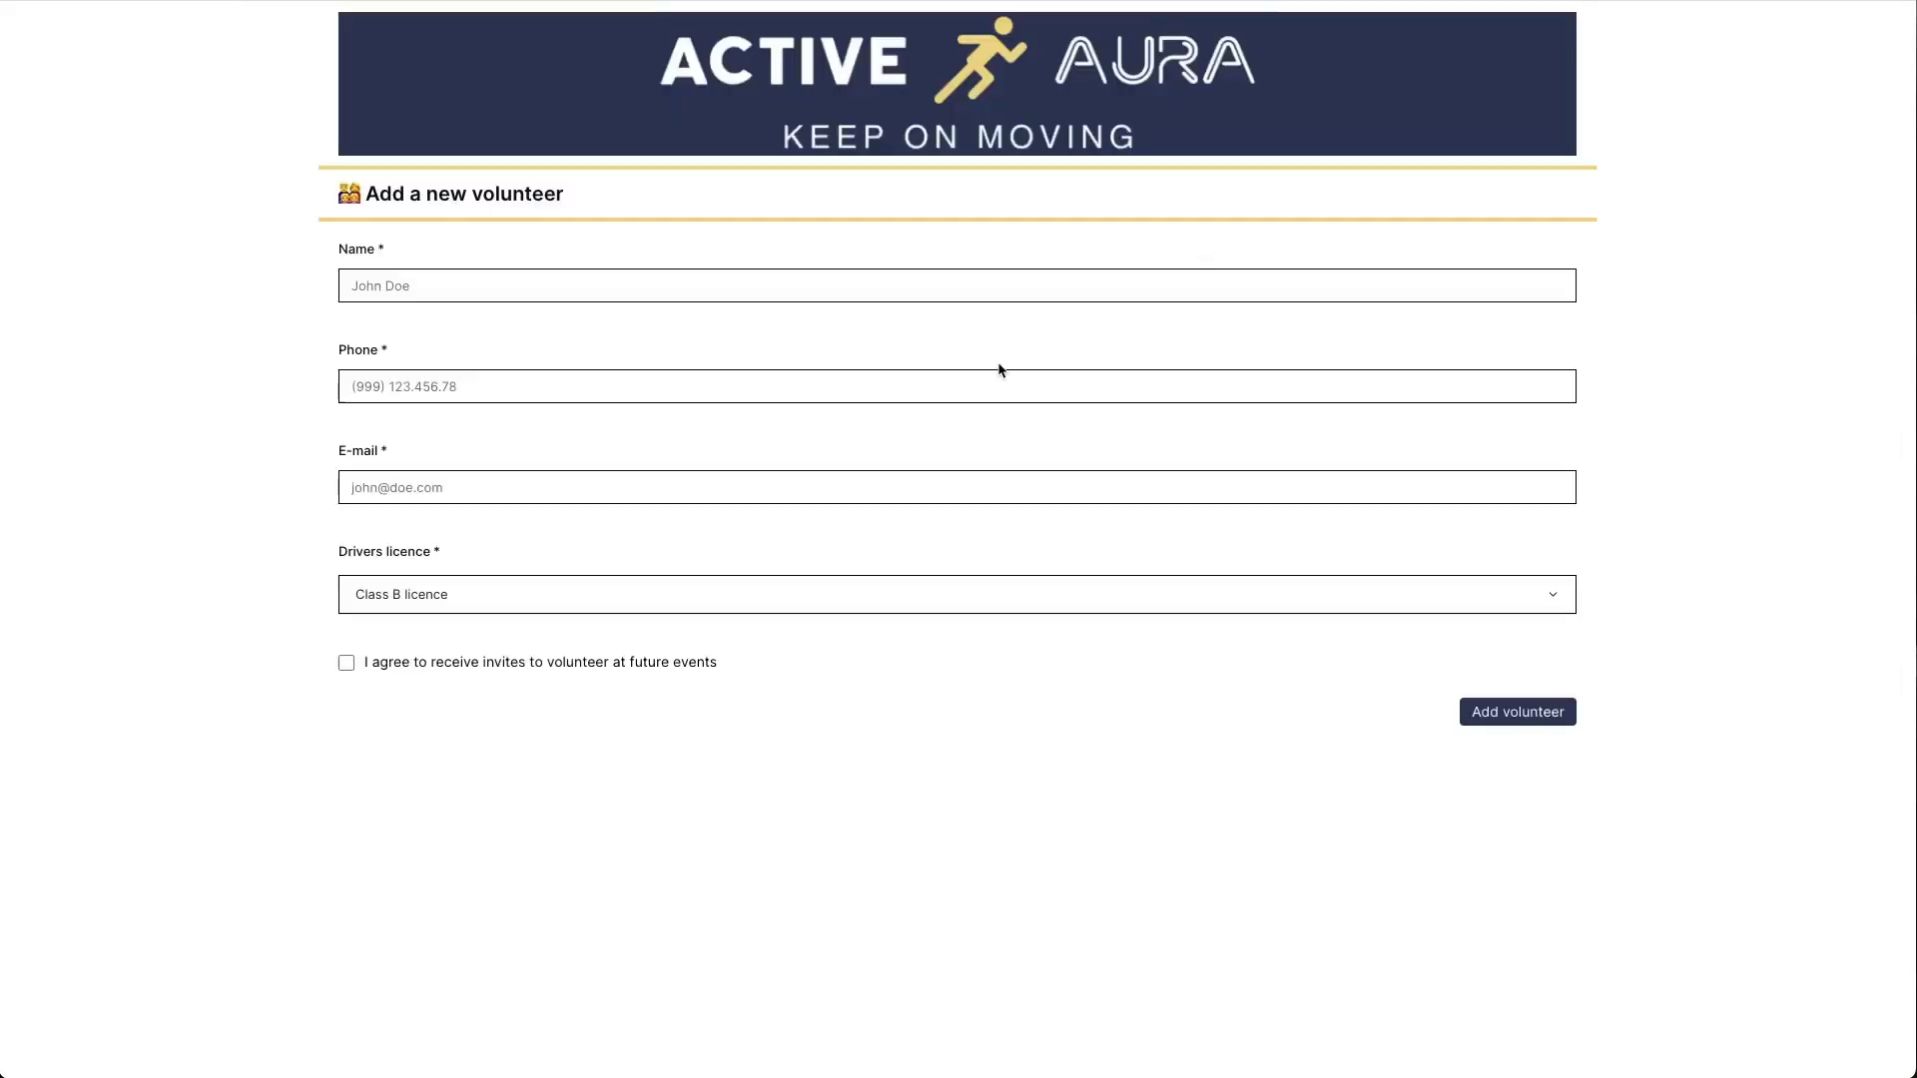
left_click(588, 286)
type("John Doe1234")
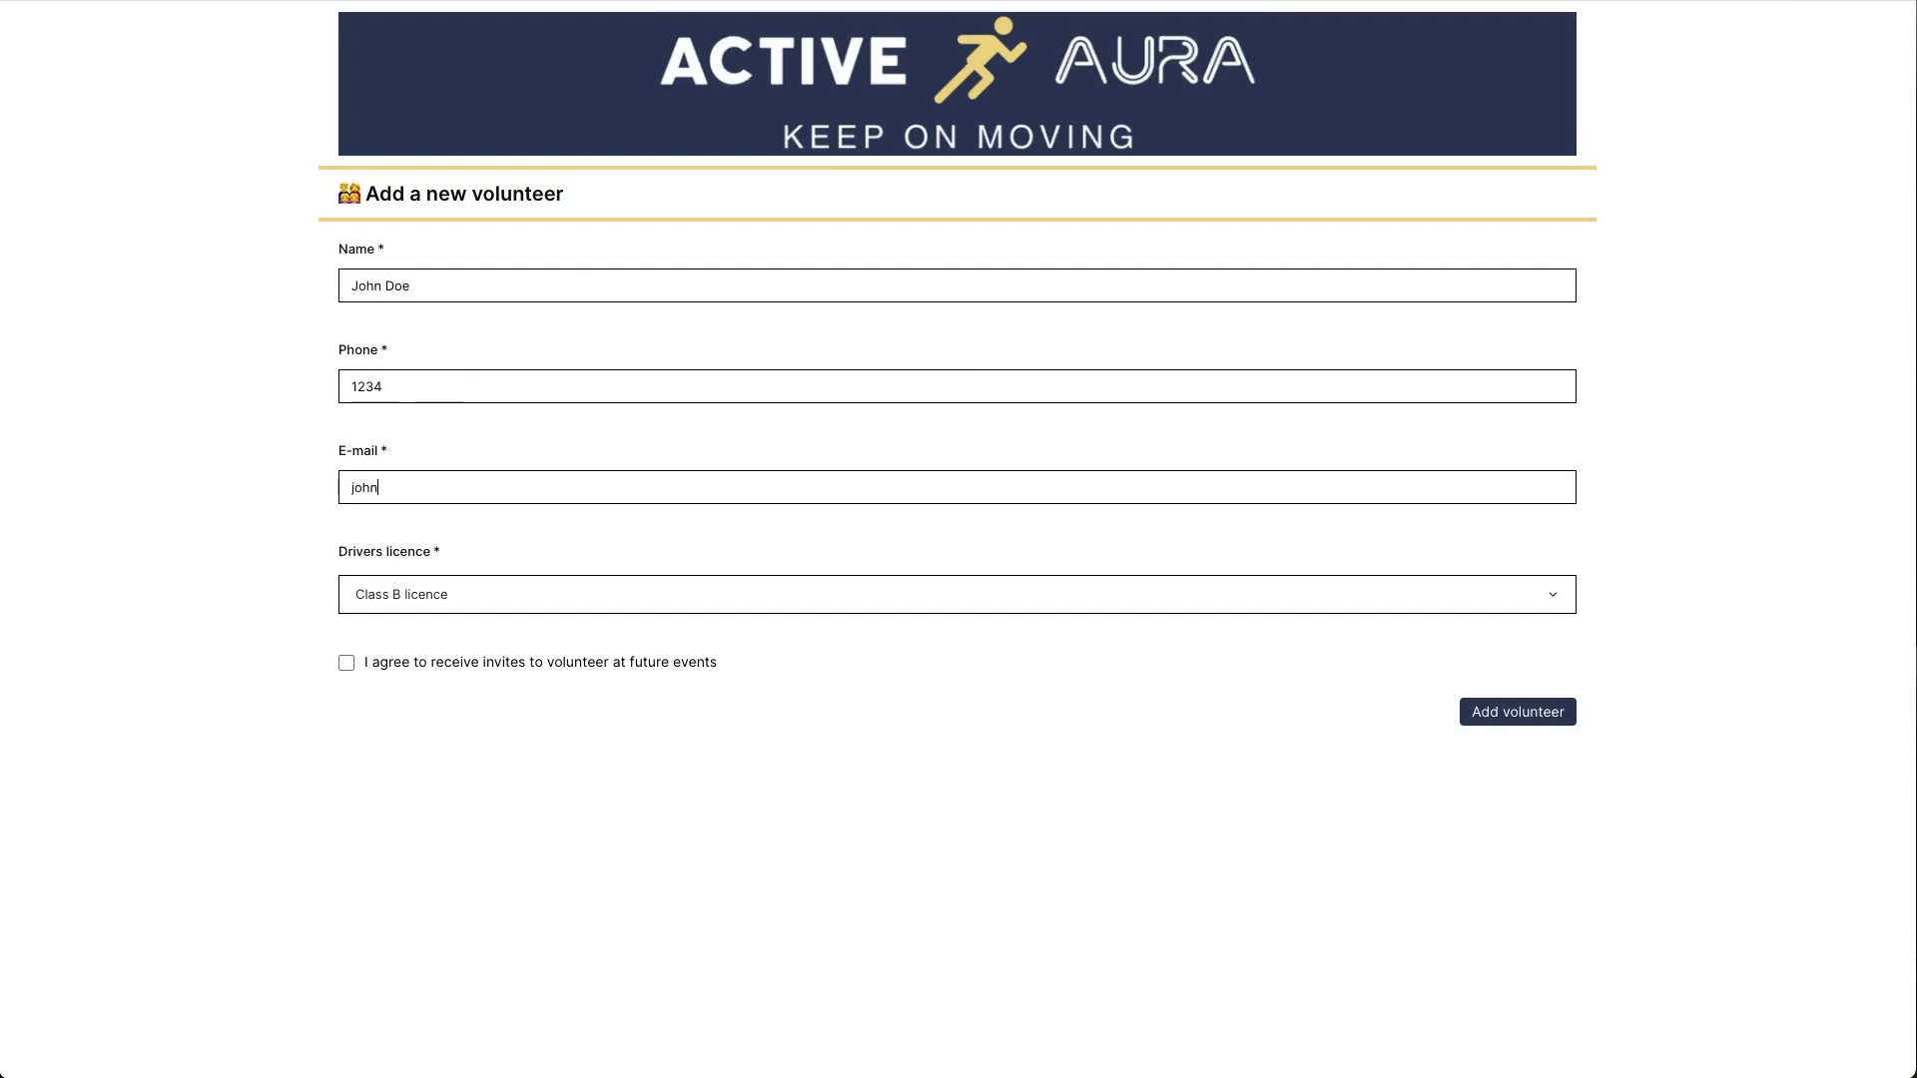
type("john@demo.com")
key("Tab")
key("Down")
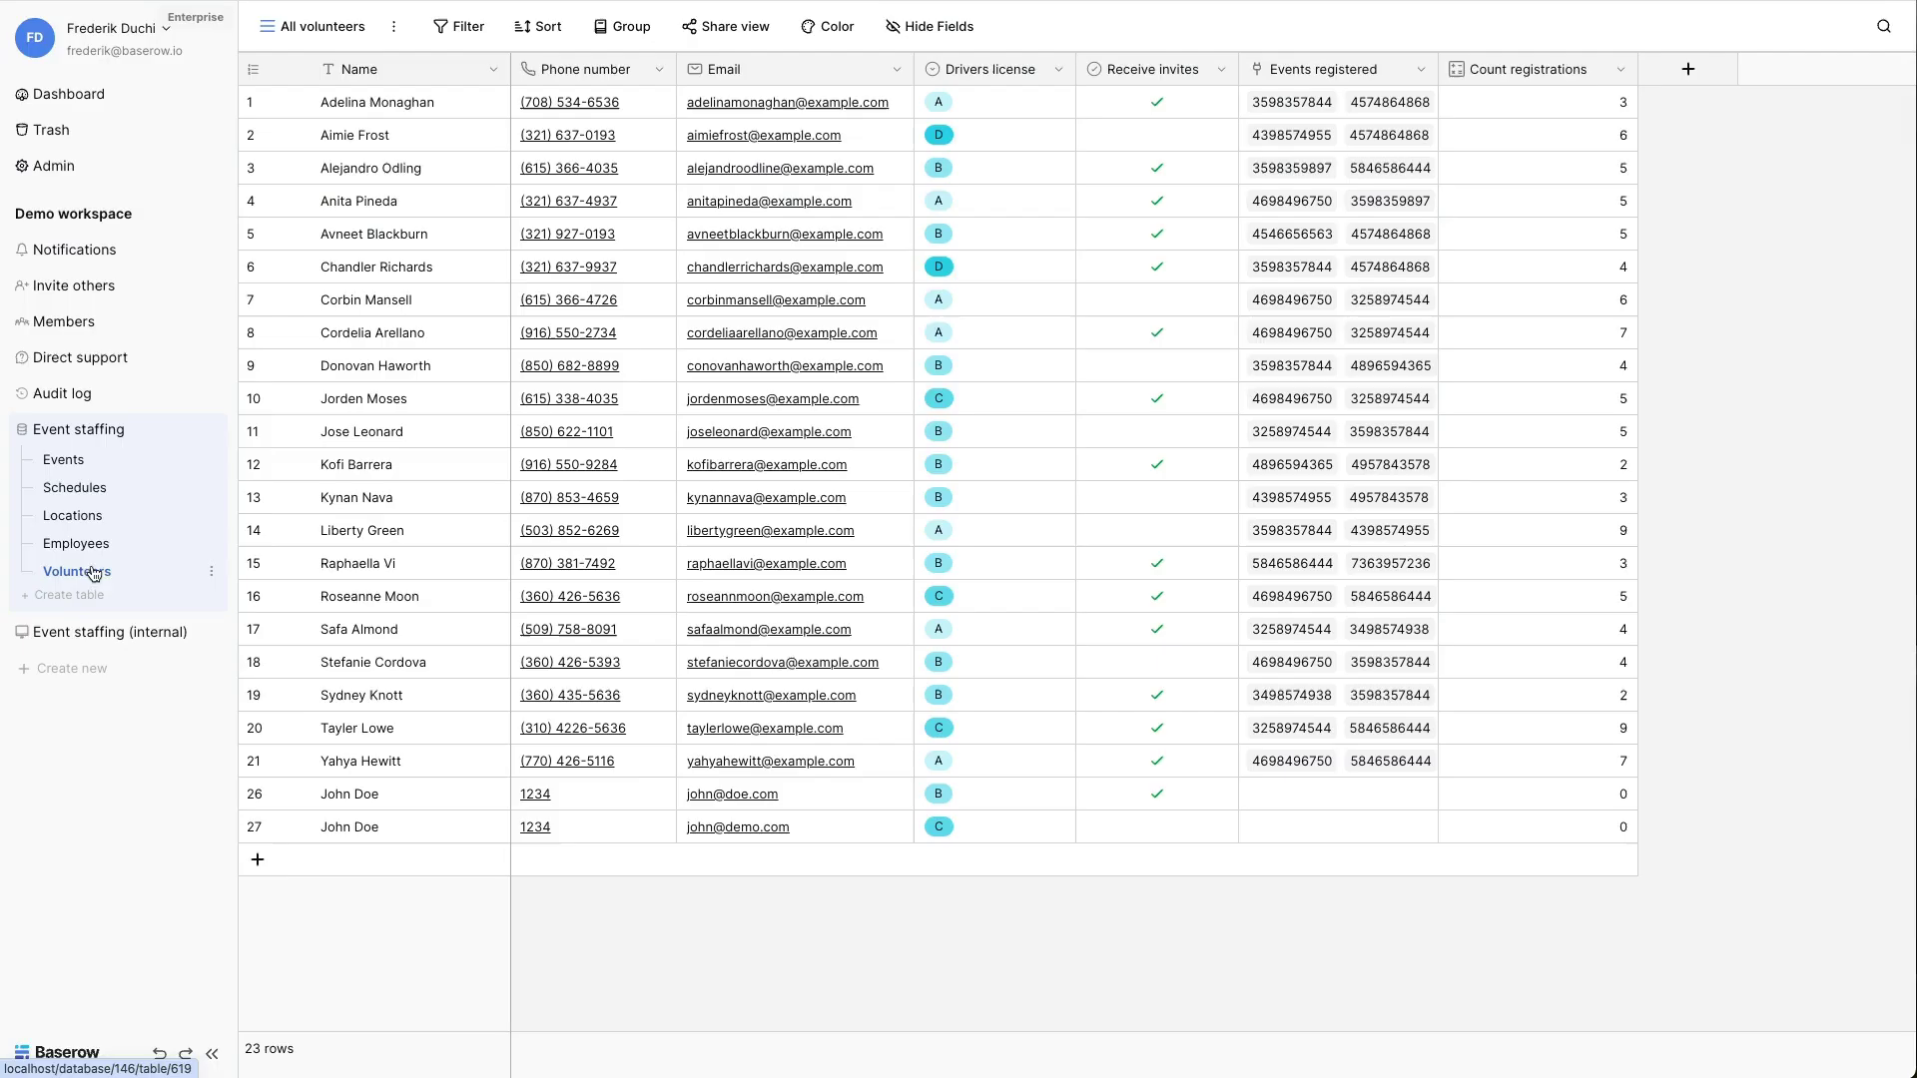
left_click(351, 836)
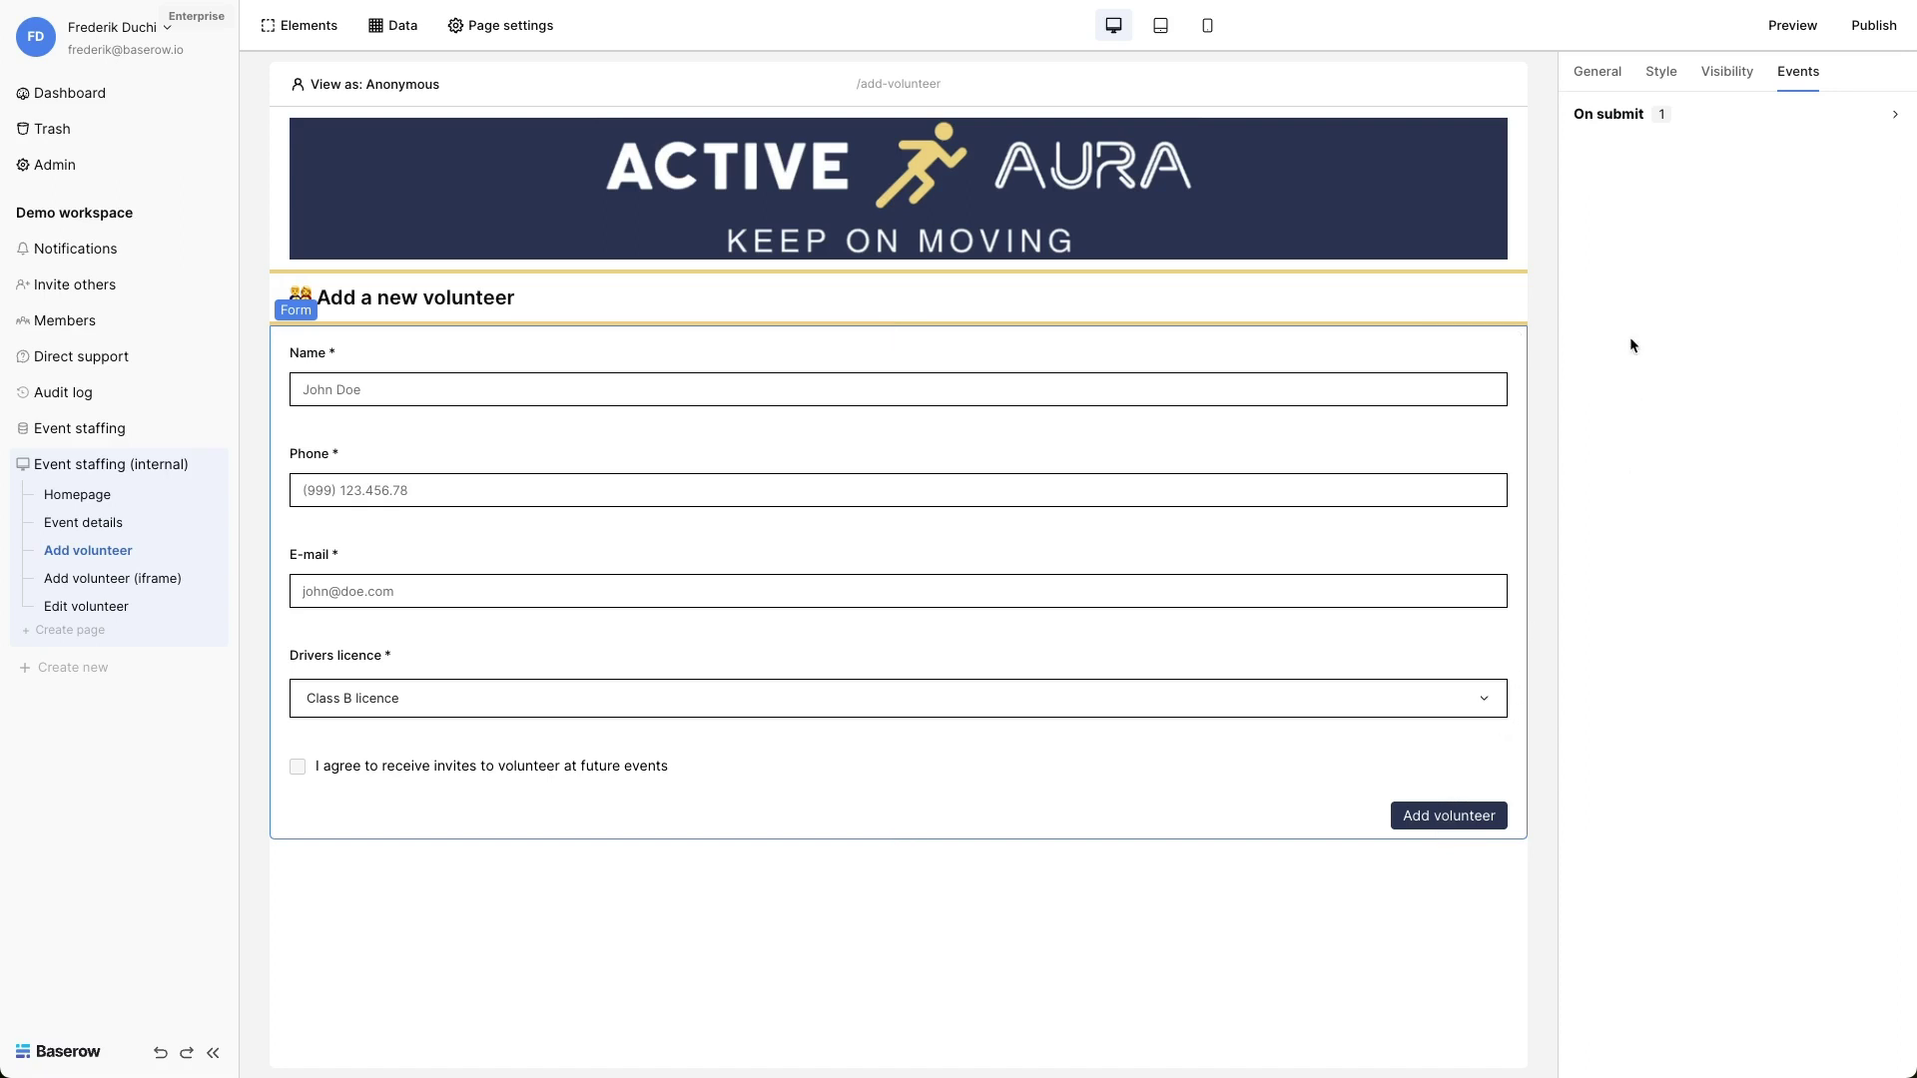
- Add a notification action titled 'Success' with description 'The new volunteer was added'
left_click(1594, 117)
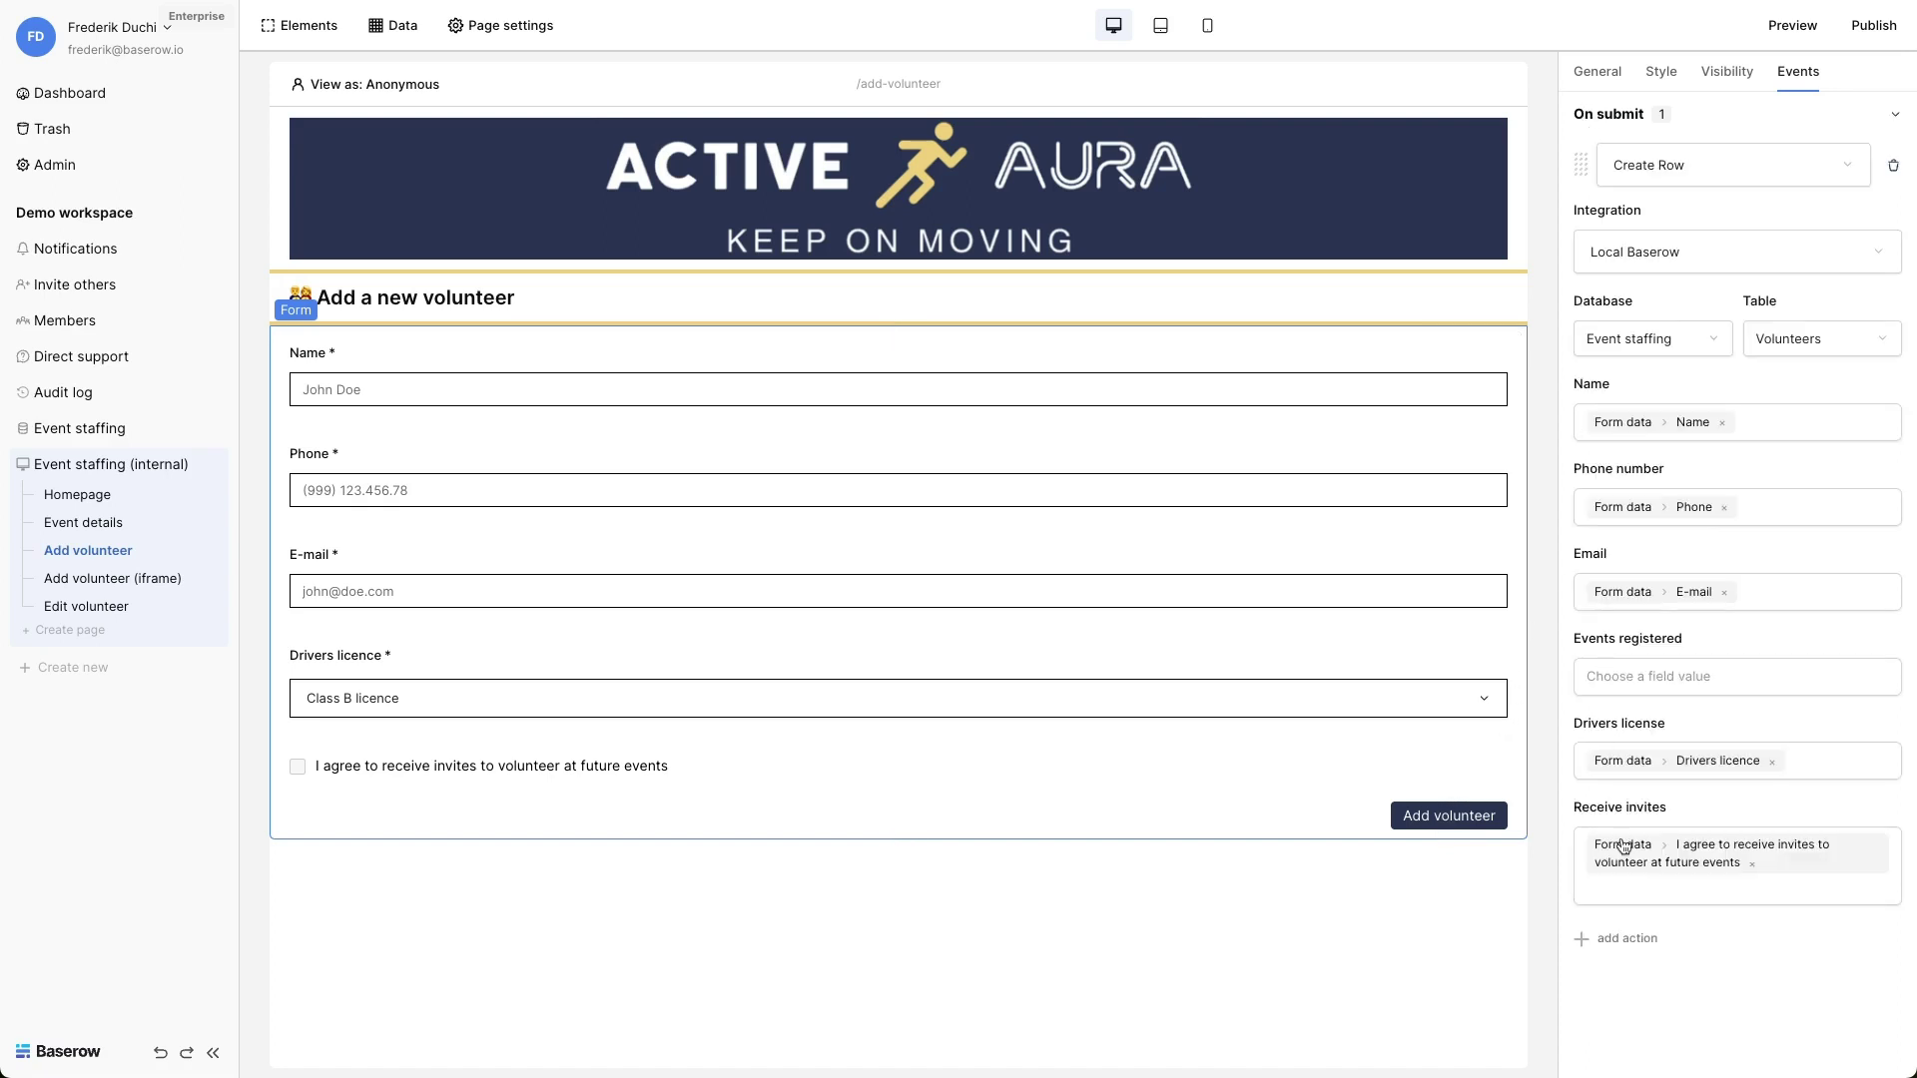
left_click(1627, 937)
scroll(1633, 937, "down", 1)
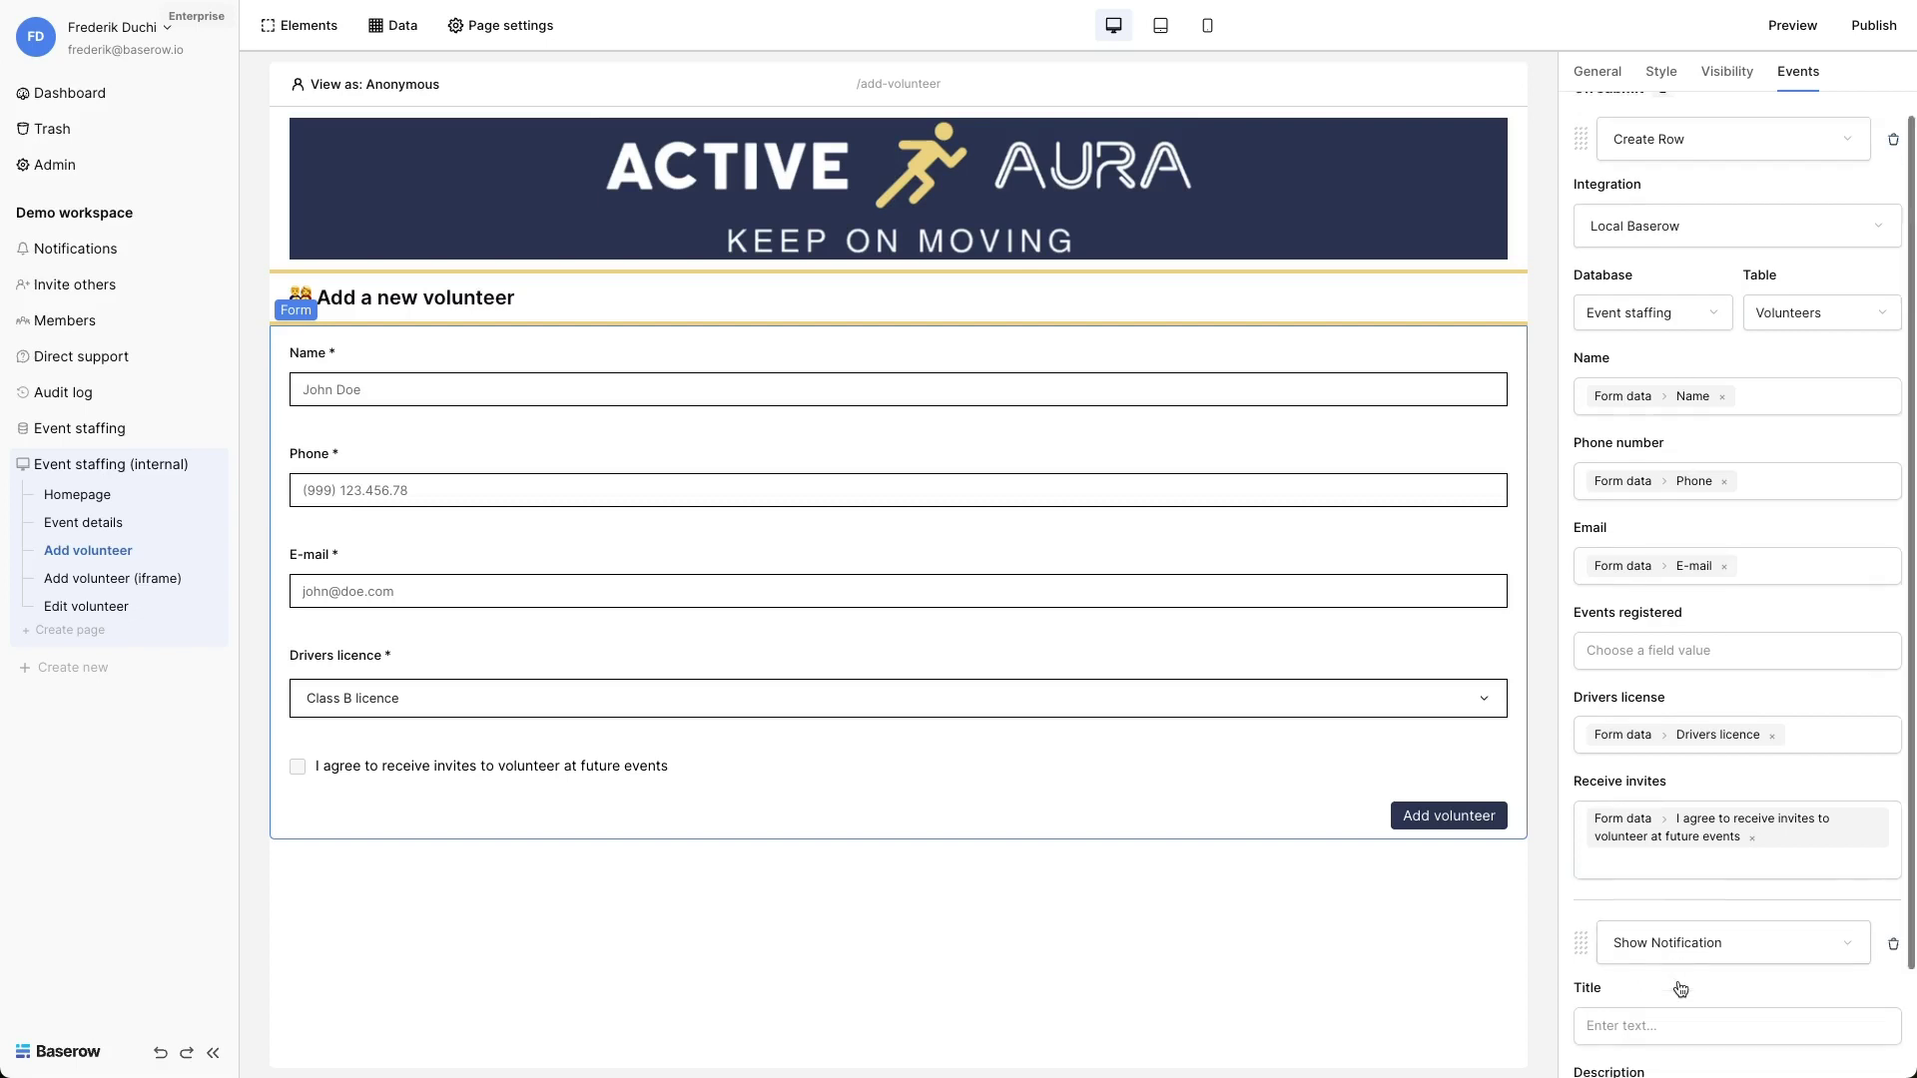
left_click(1651, 904)
type("Suc")
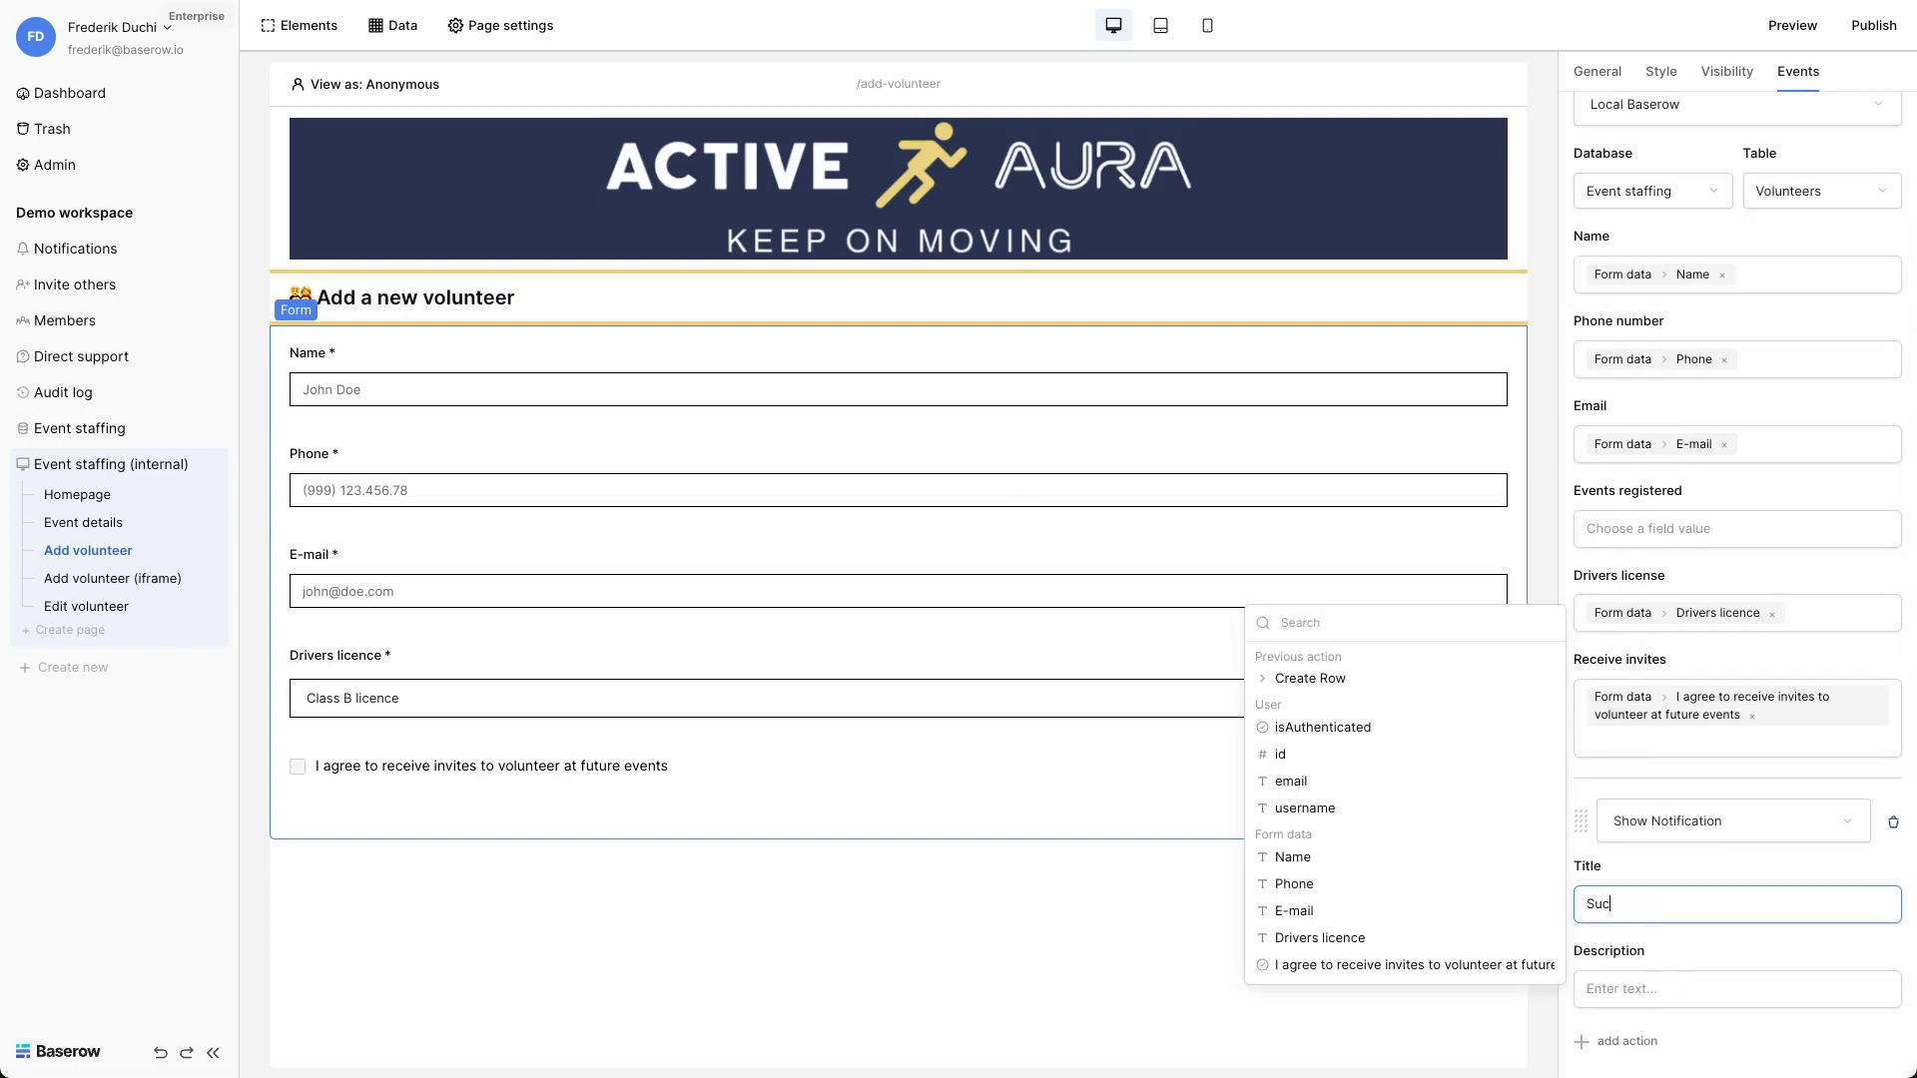
type("cess")
left_click(1648, 987)
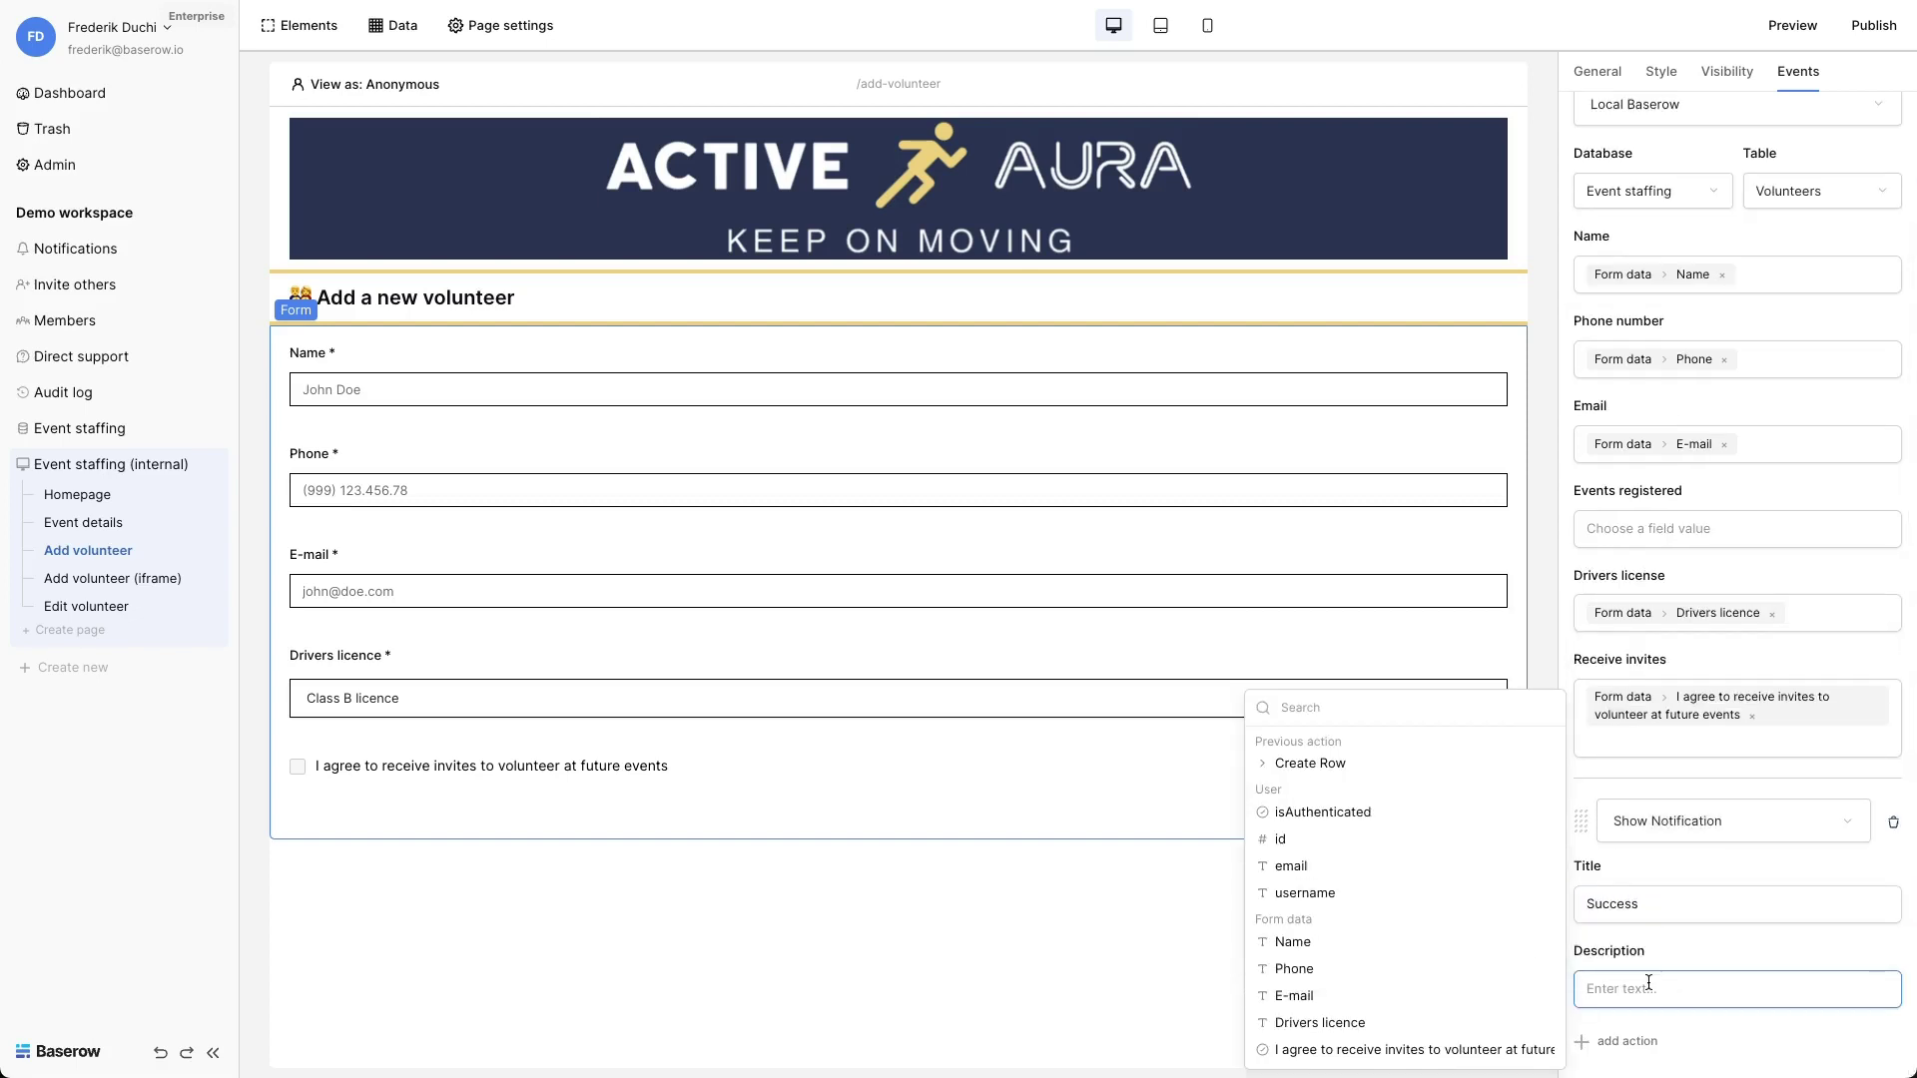
type("The new volunteer was added")
- Add an Open Page action that redirects to '/' after submit
left_click(1624, 1040)
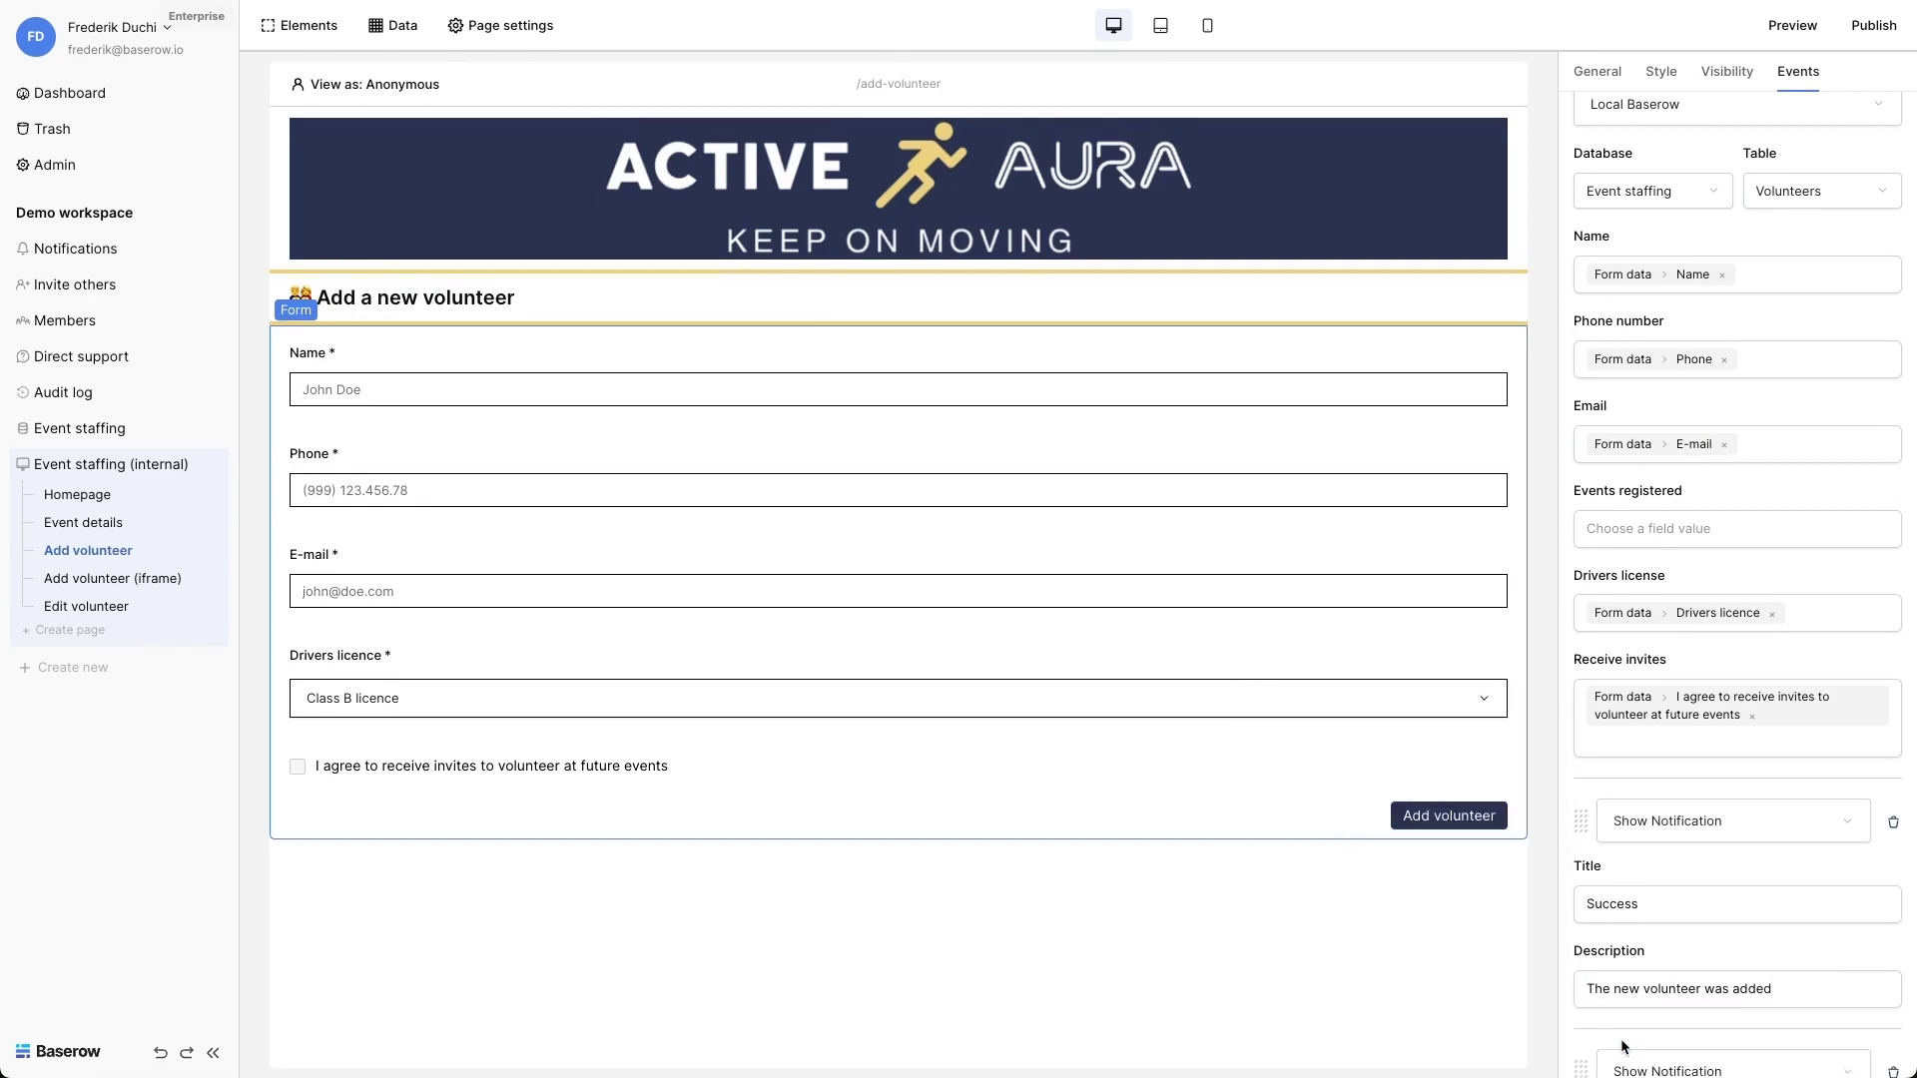
scroll(1620, 1038, "down", 2)
left_click(1688, 836)
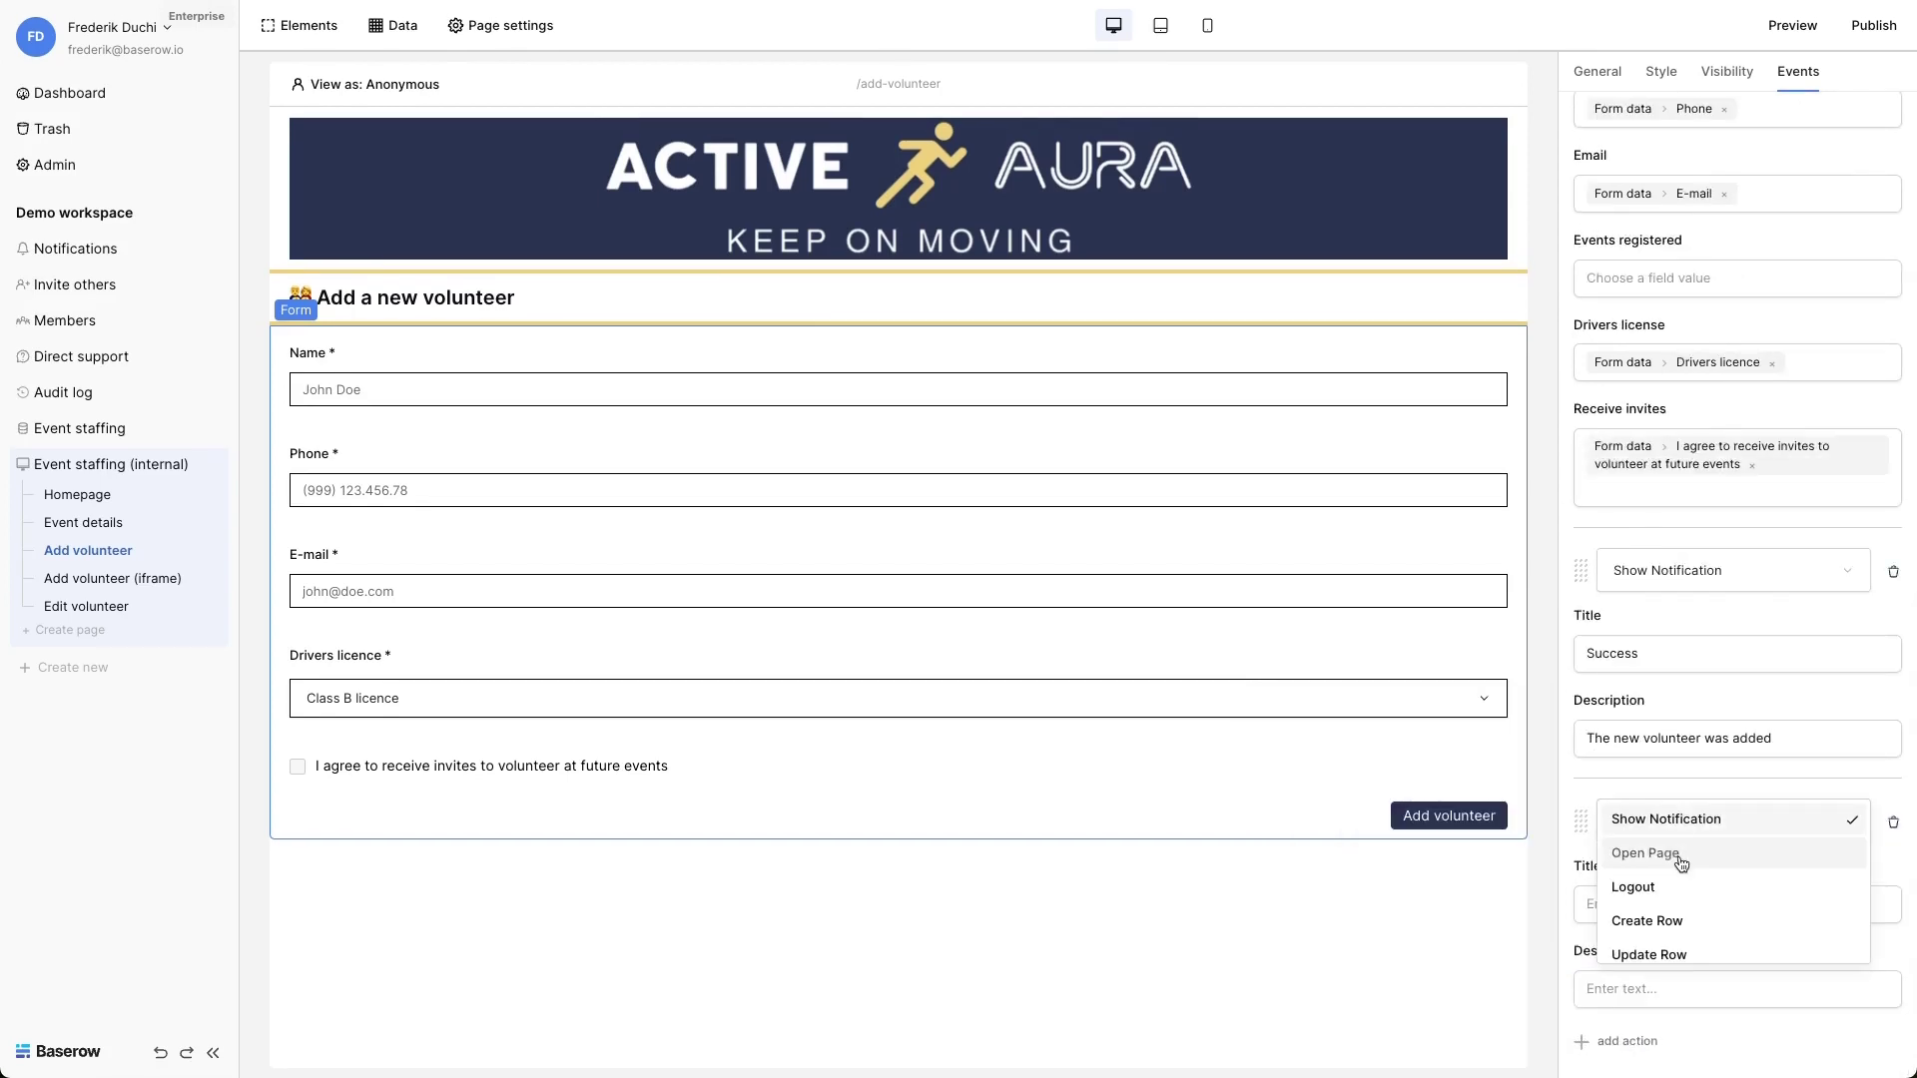
left_click(1680, 857)
left_click(1638, 991)
type("/")
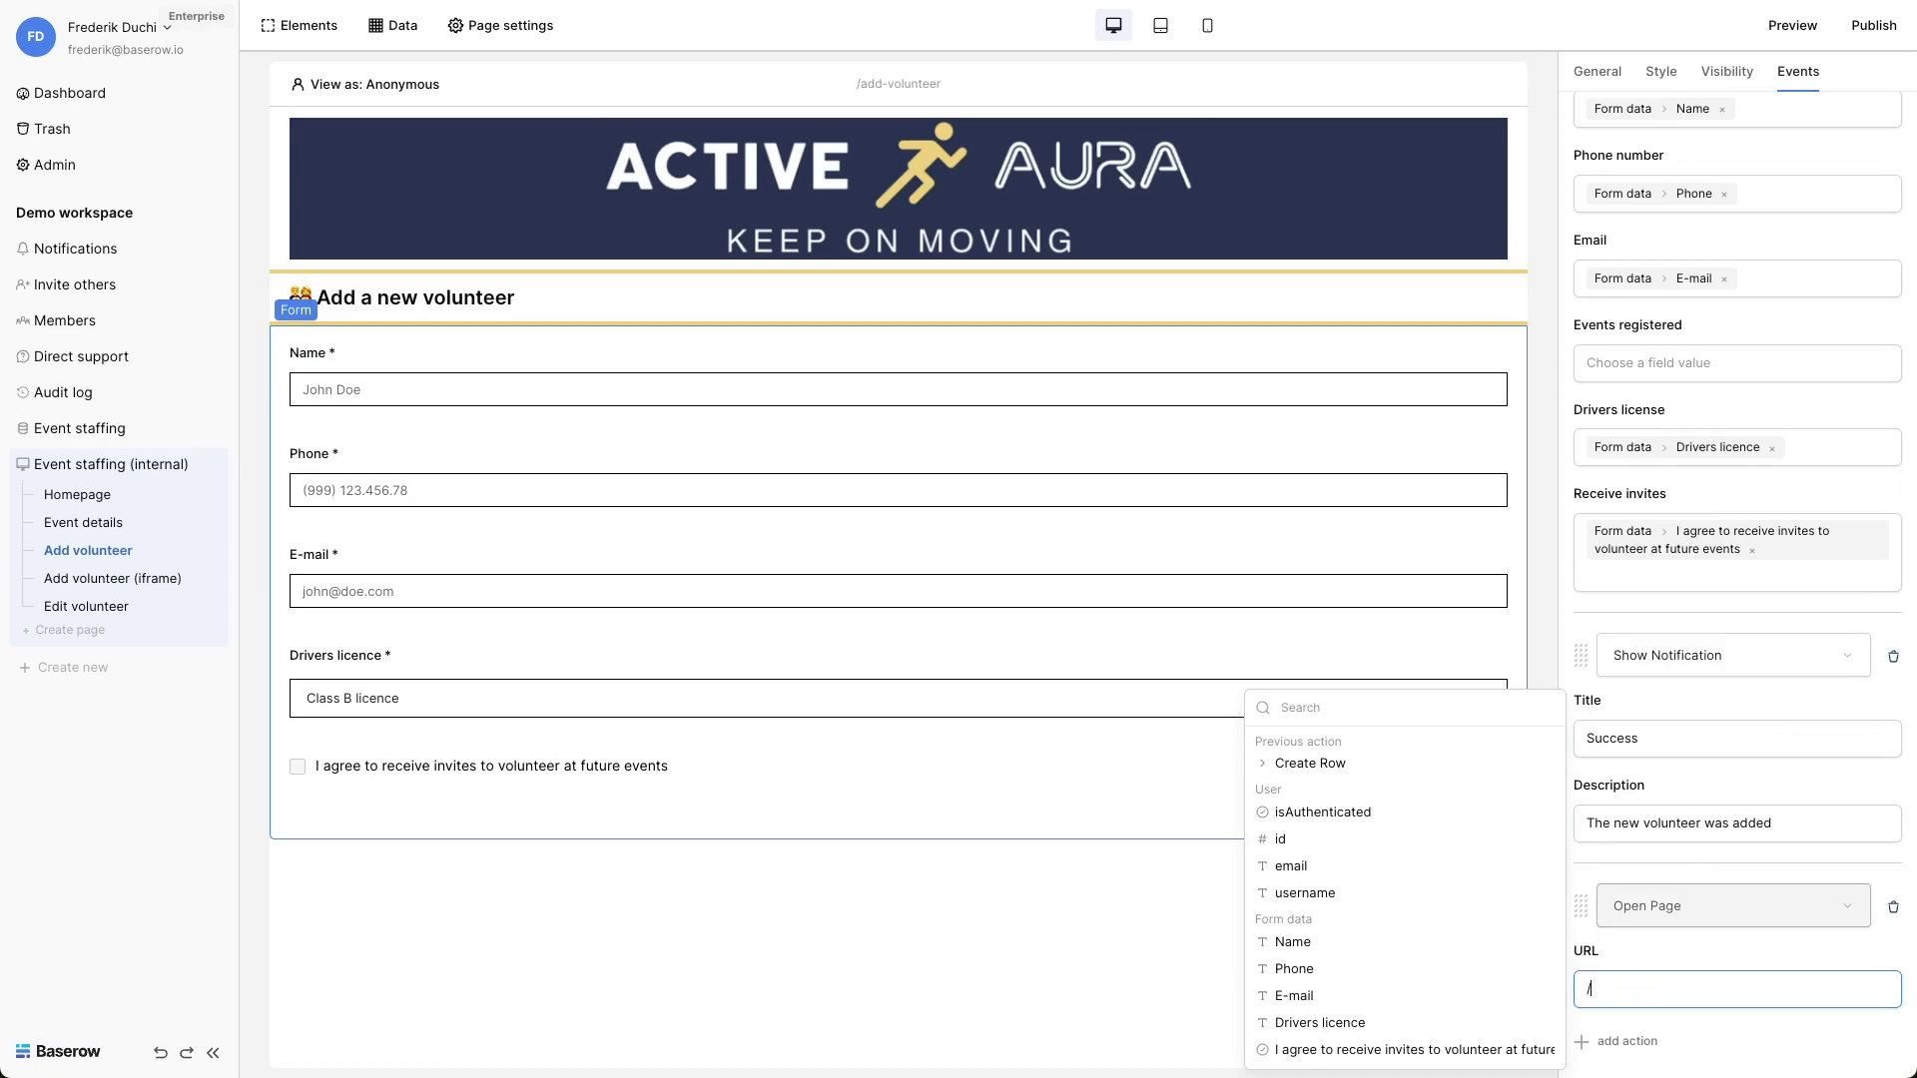
- Preview the page and submit a test volunteer's name, phone and e-mail, landing on the homepage
left_click(1793, 25)
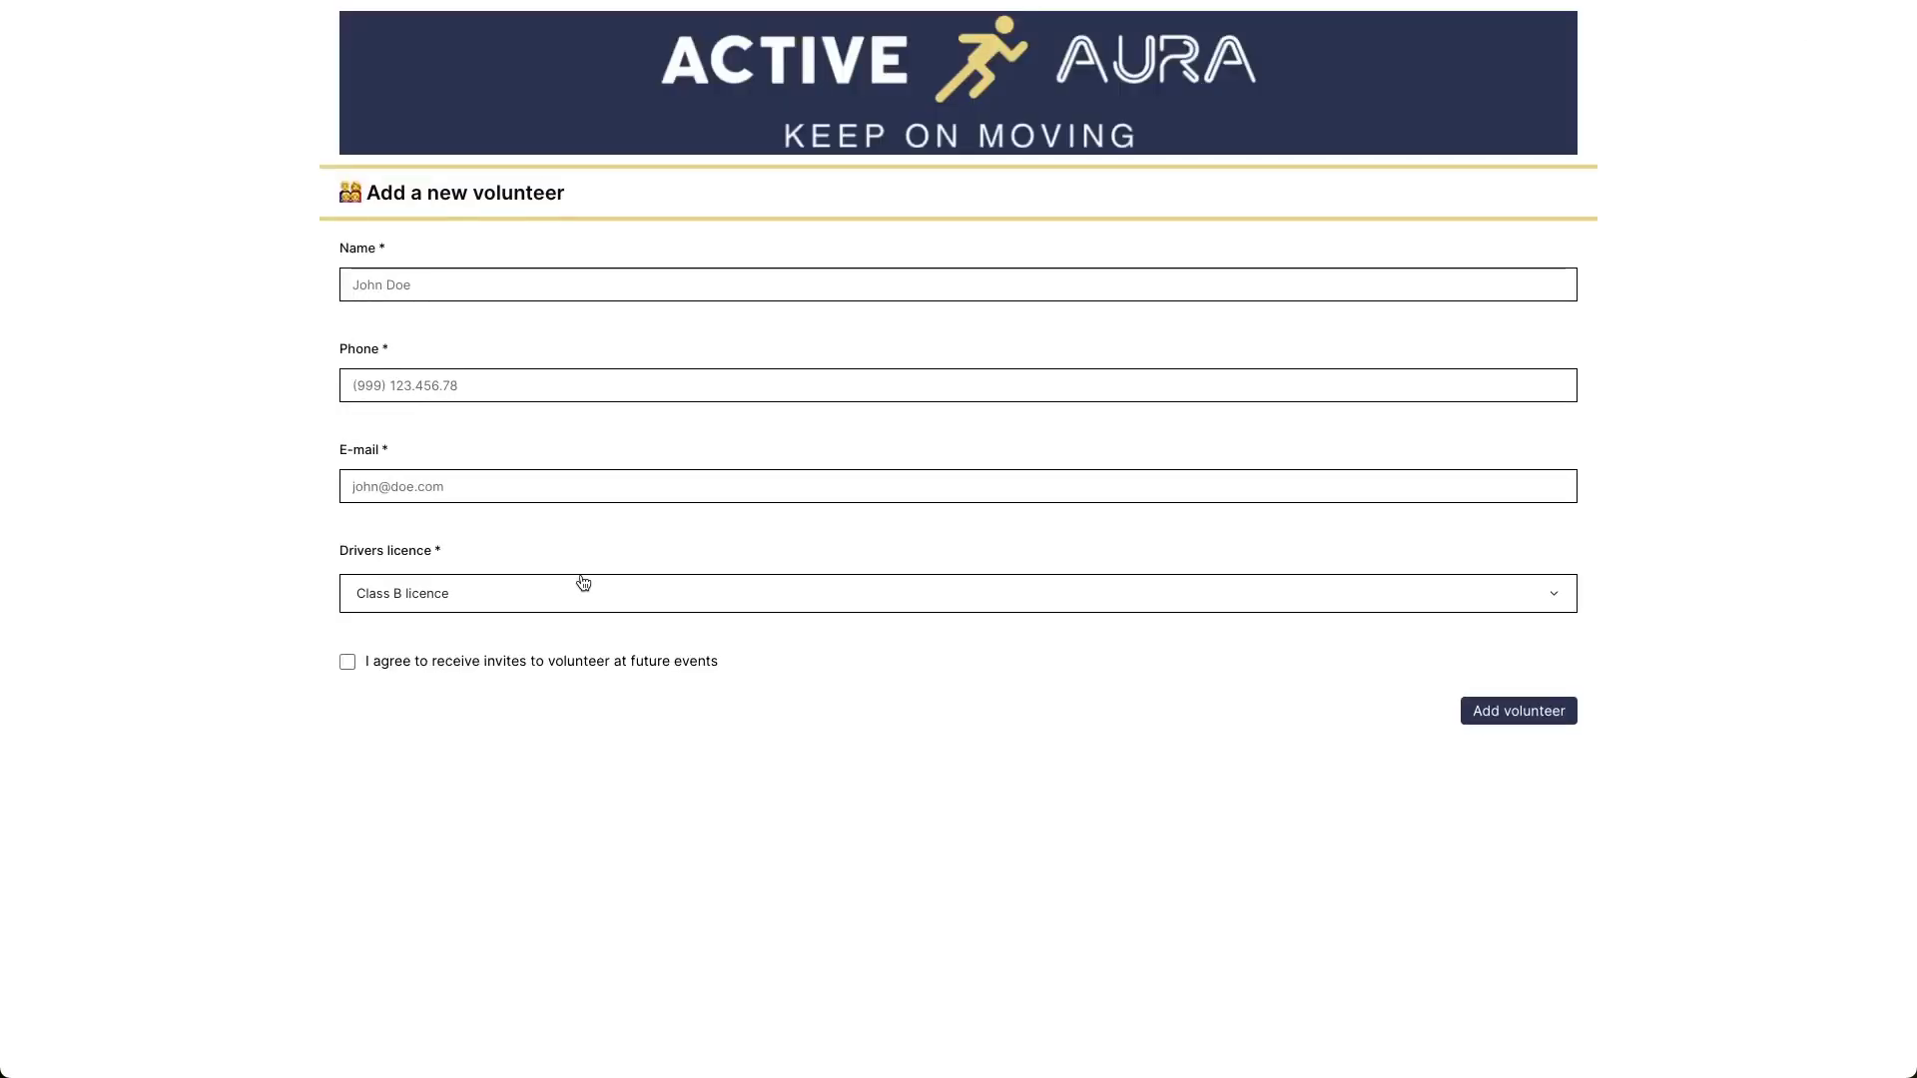
left_click(500, 285)
type("John Doe")
key("Tab")
type("1234")
key("Tab")
type("john@test.com")
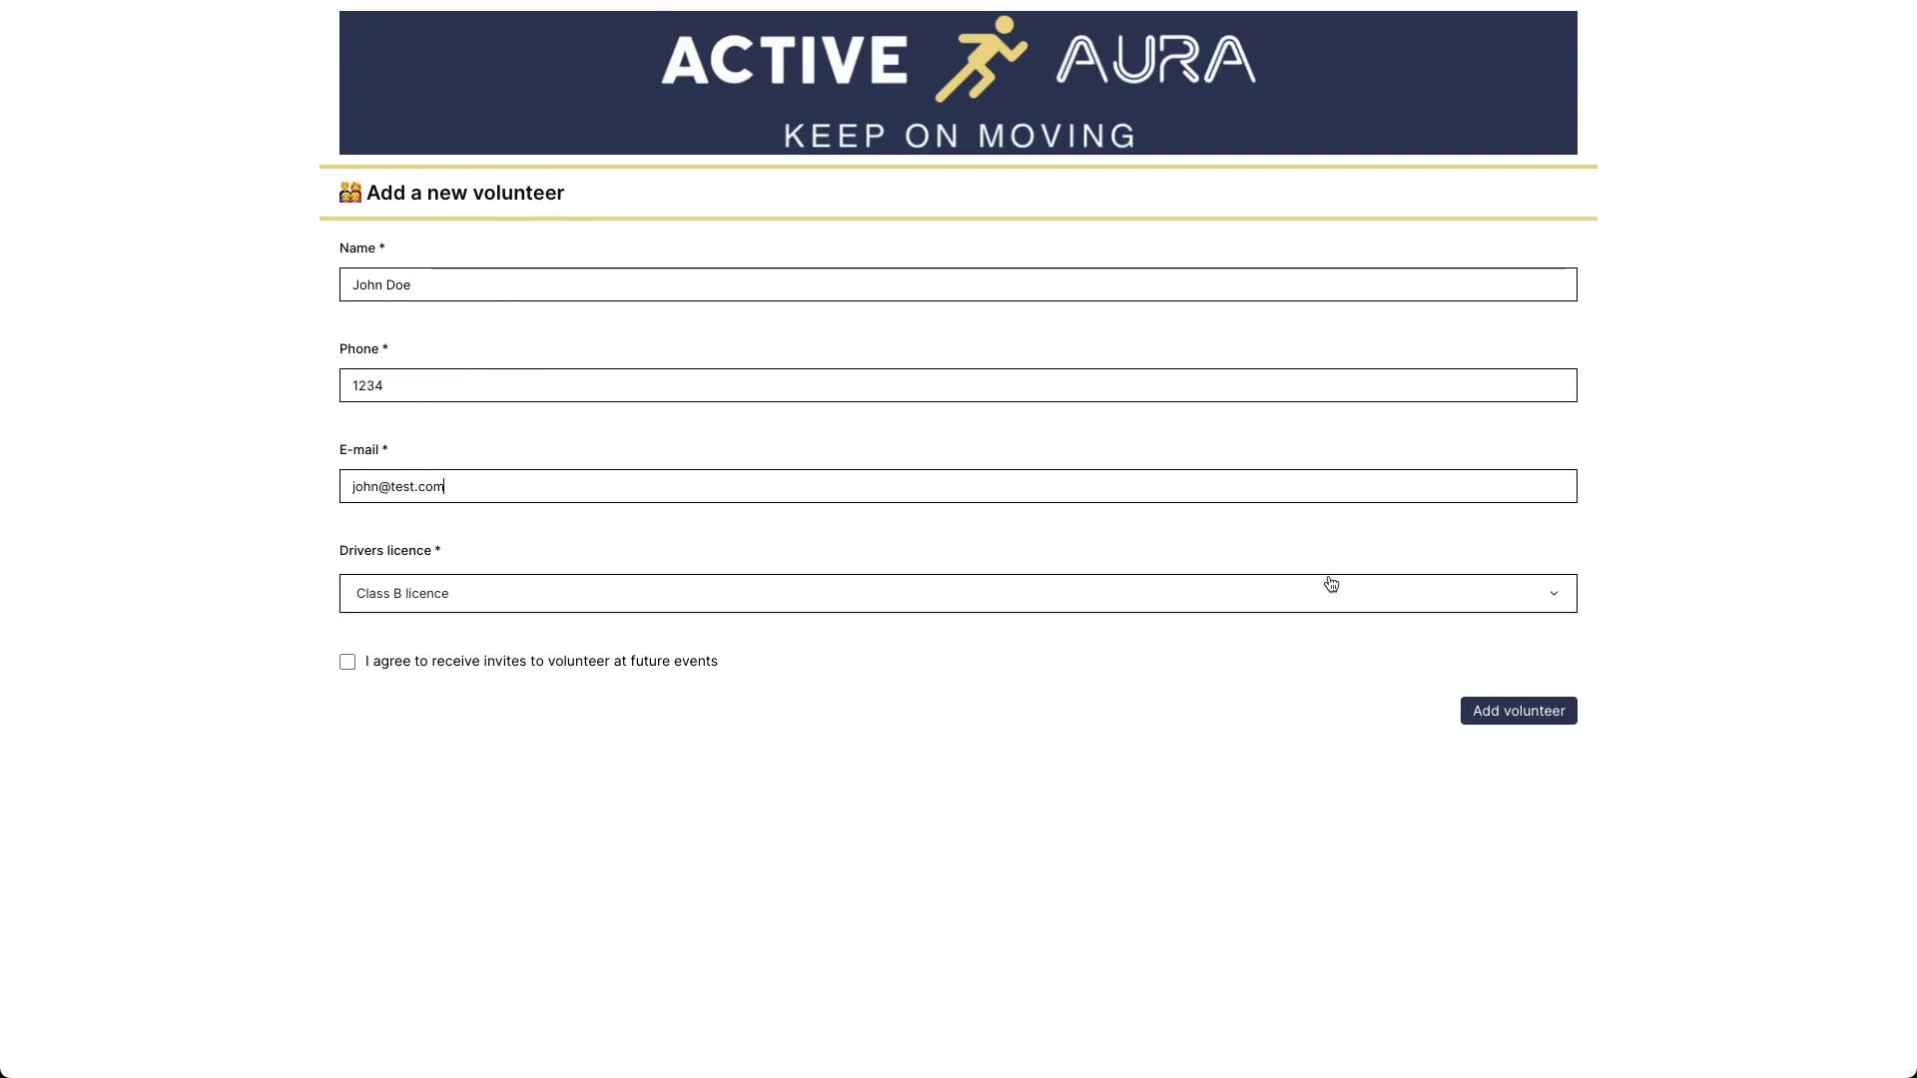
left_click(1517, 713)
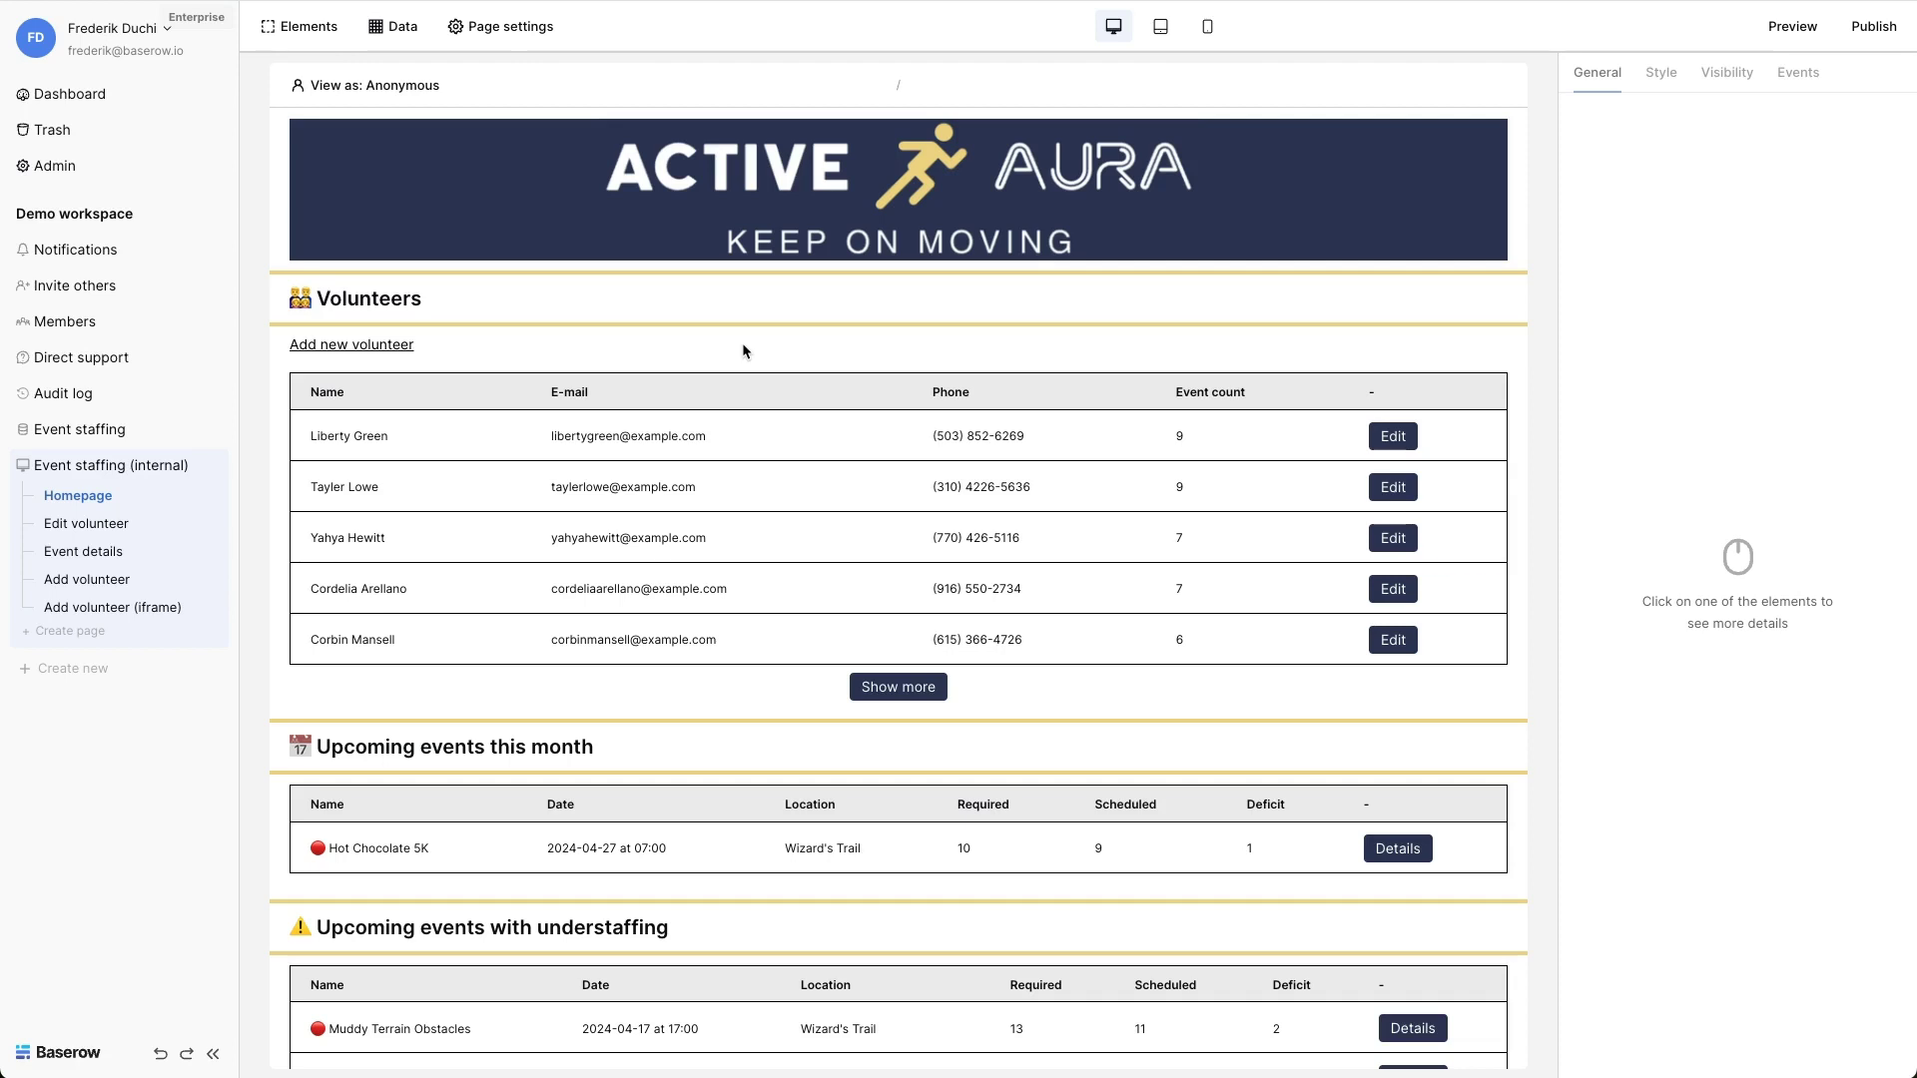
- Review the volunteers table's Edit link column and the Edit volunteer page's data sources
left_click(738, 457)
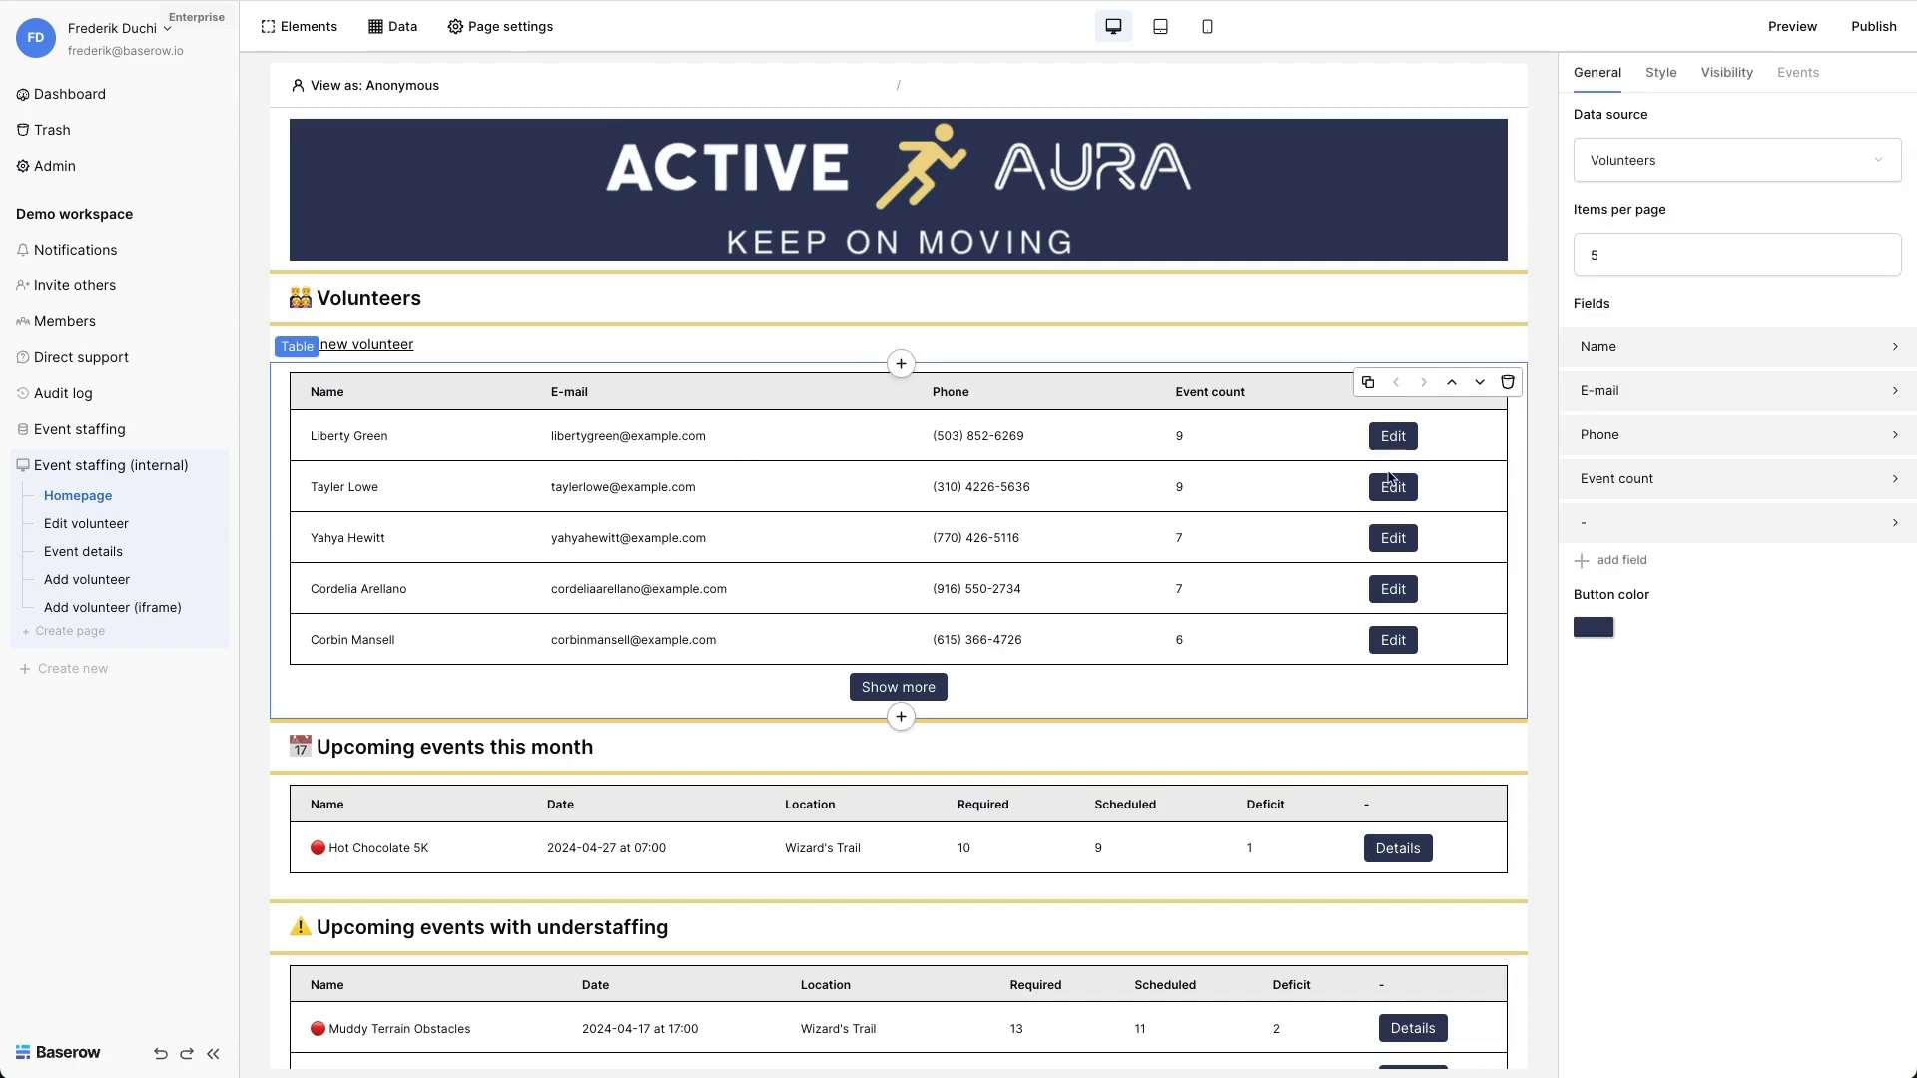
left_click(1629, 524)
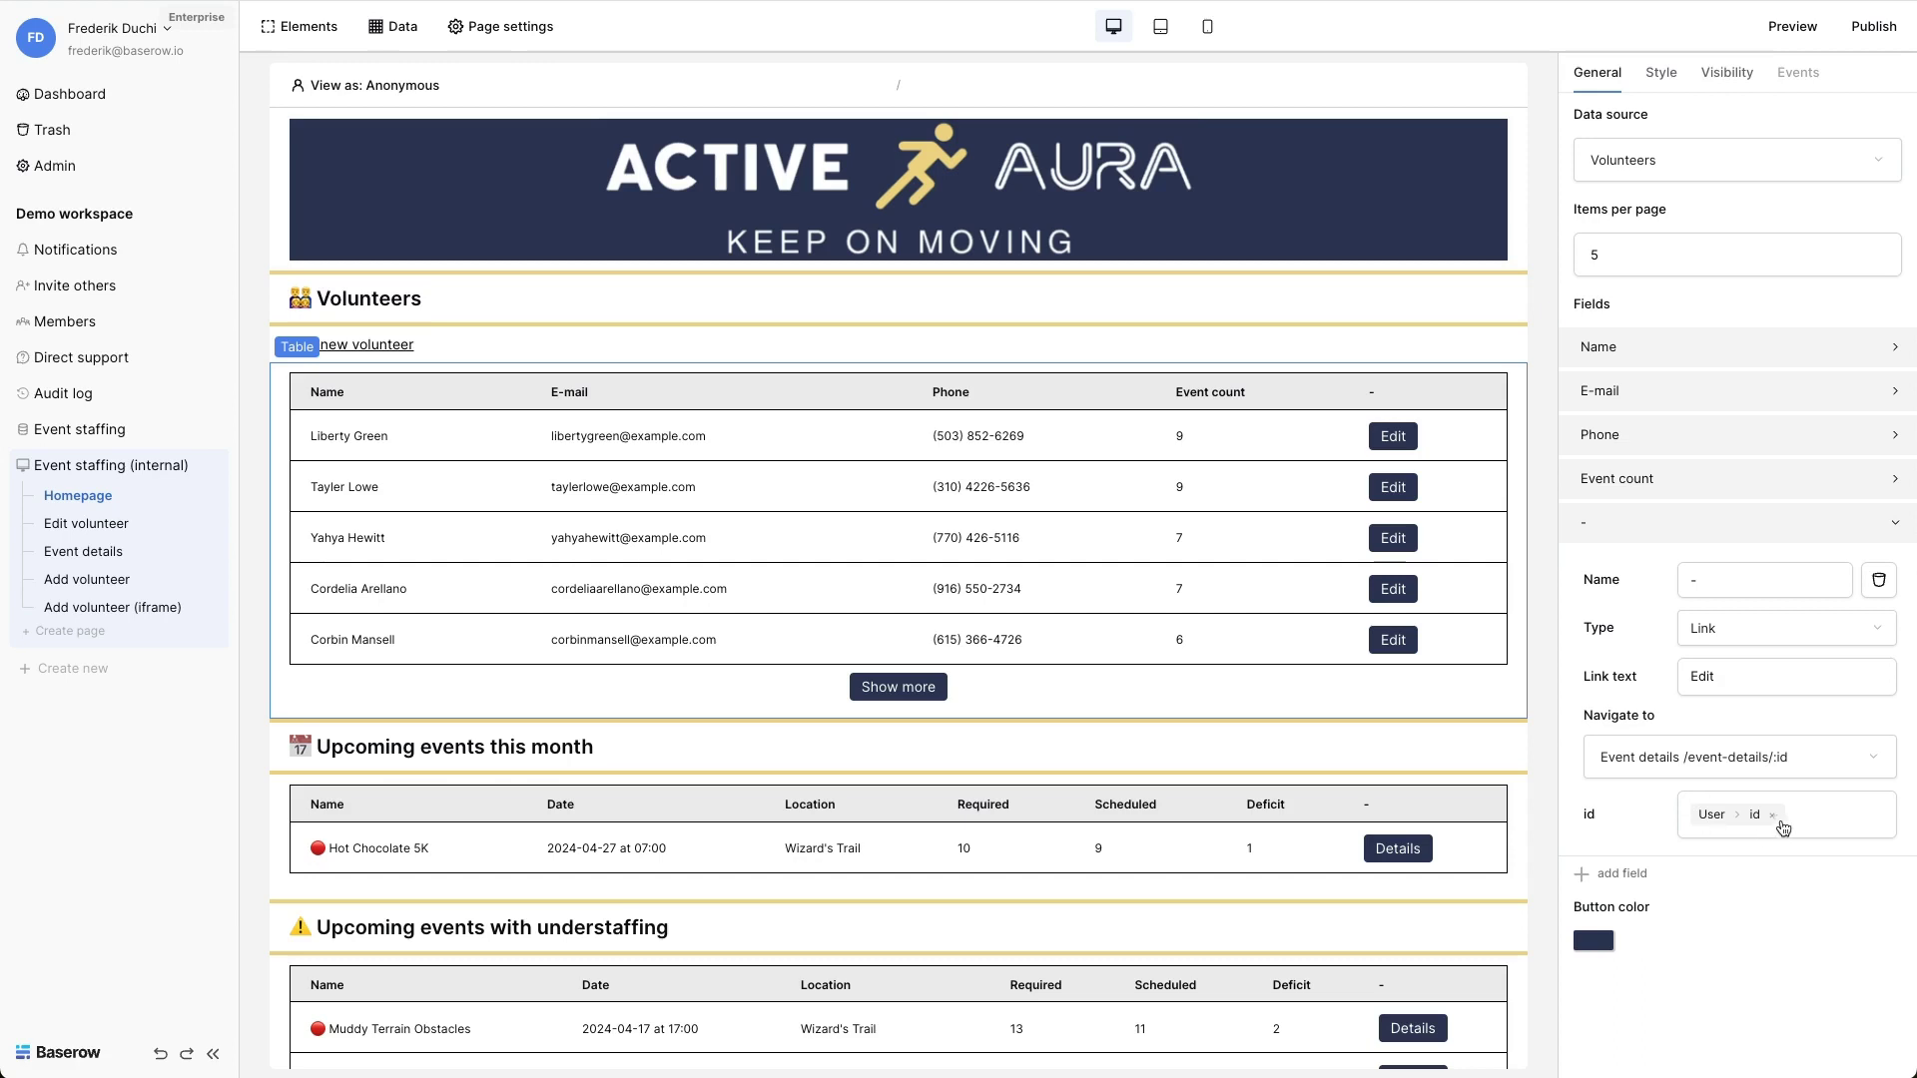
left_click(106, 527)
left_click(392, 27)
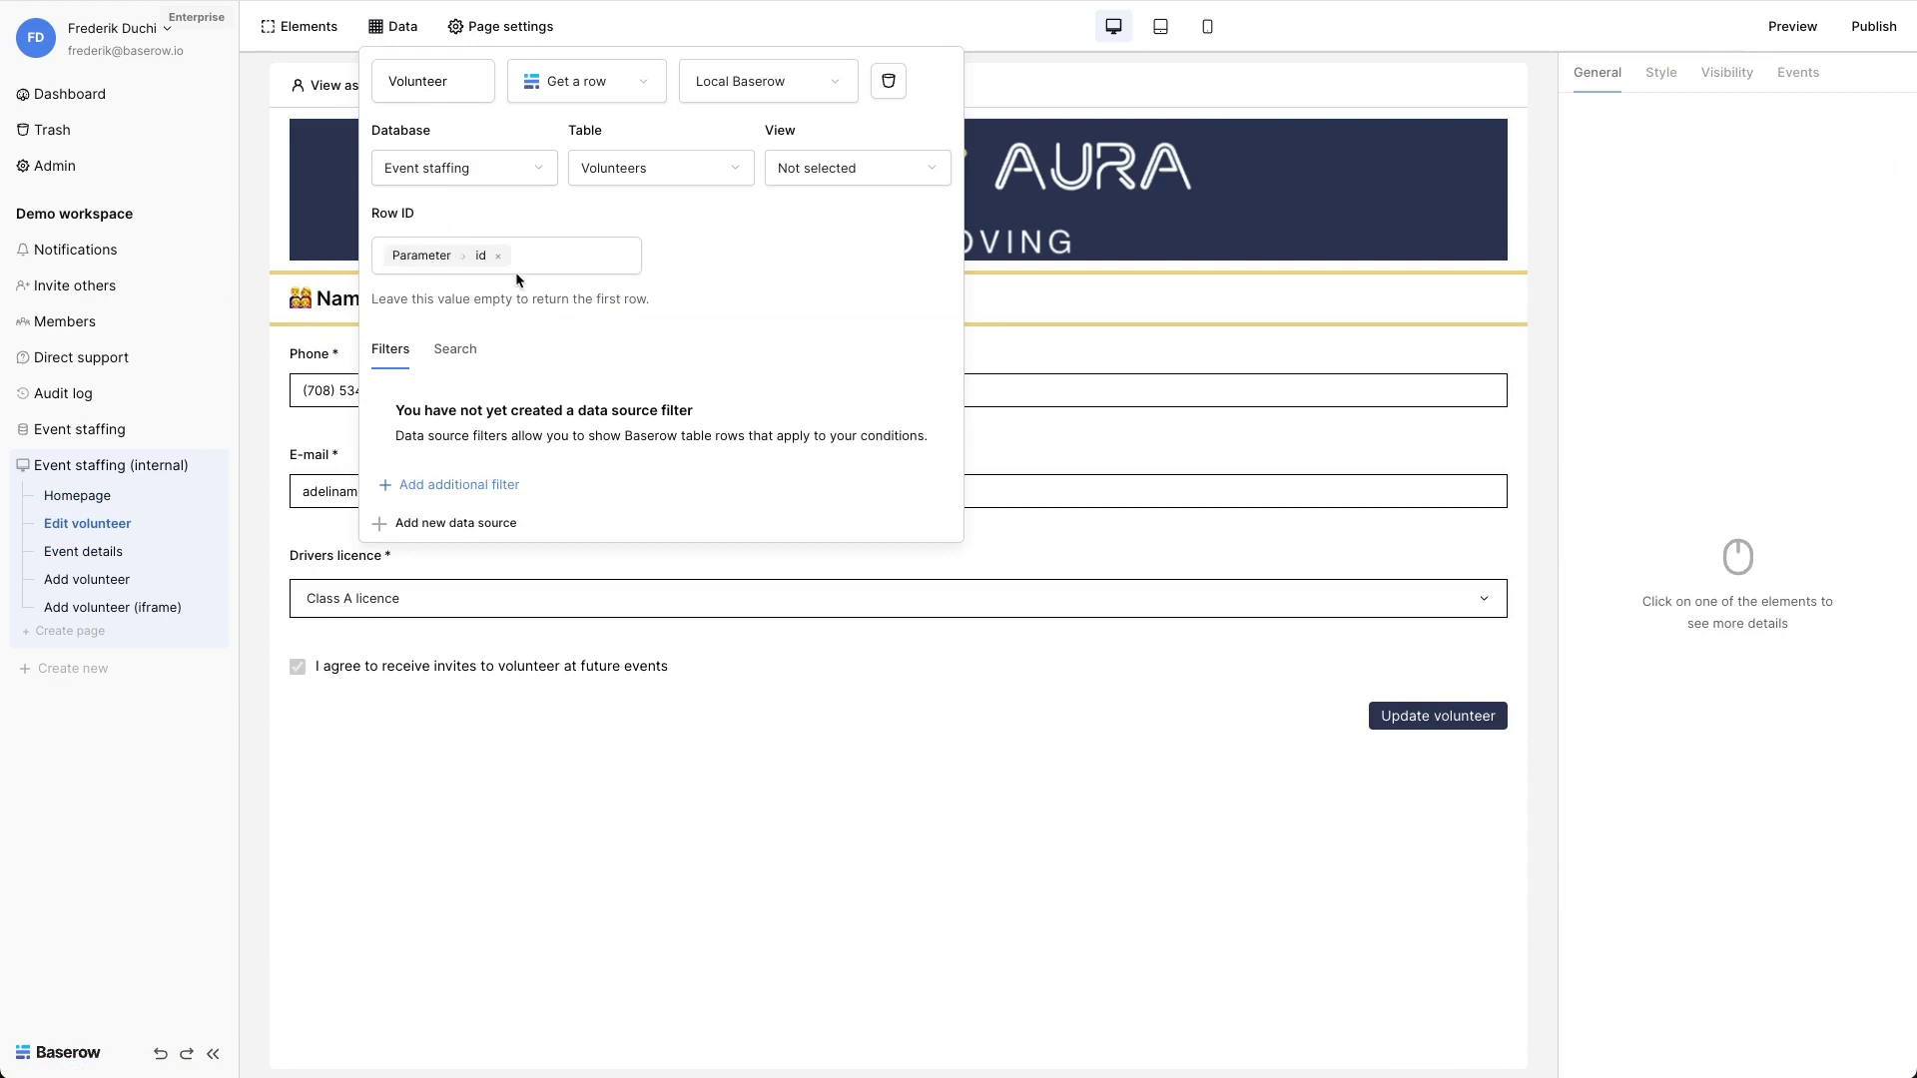
- Inspect the prefilled name heading, Phone and E-mail inputs, then select the whole edit form
left_click(999, 299)
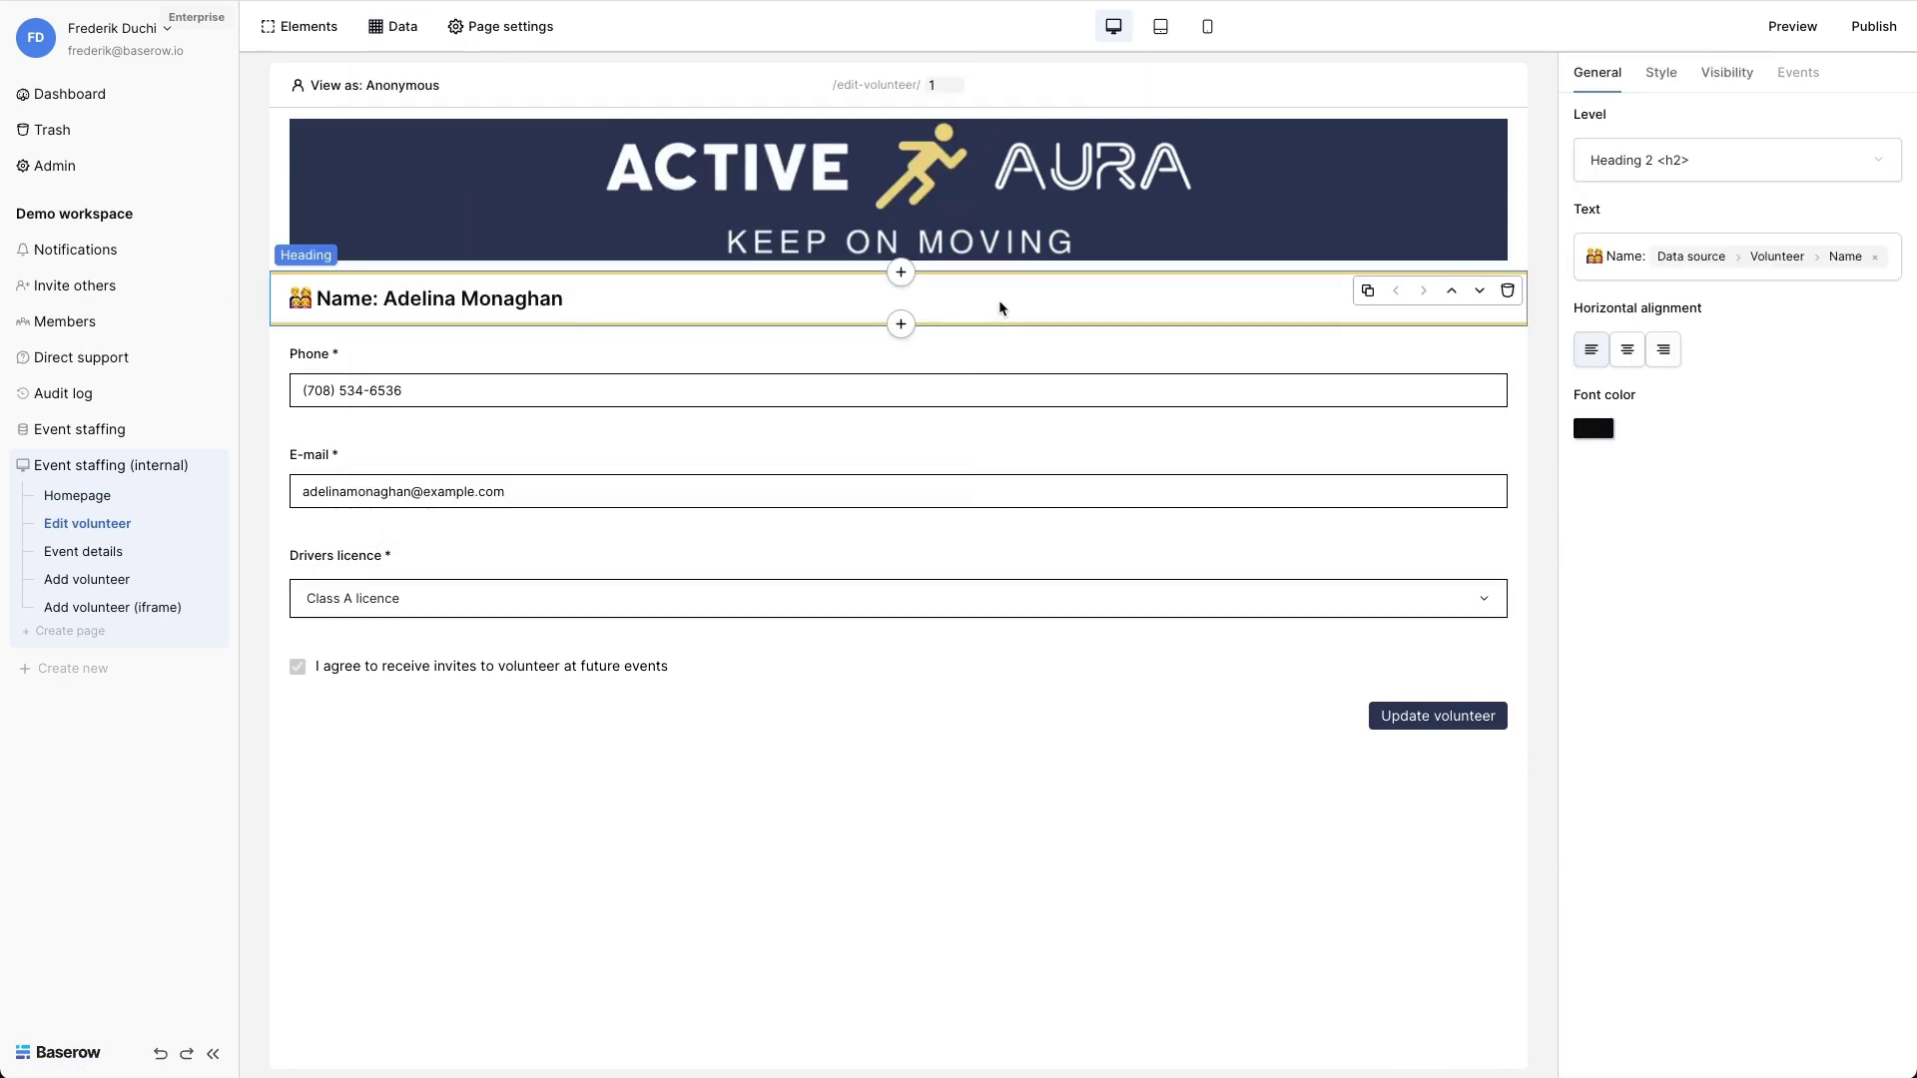
left_click(660, 397)
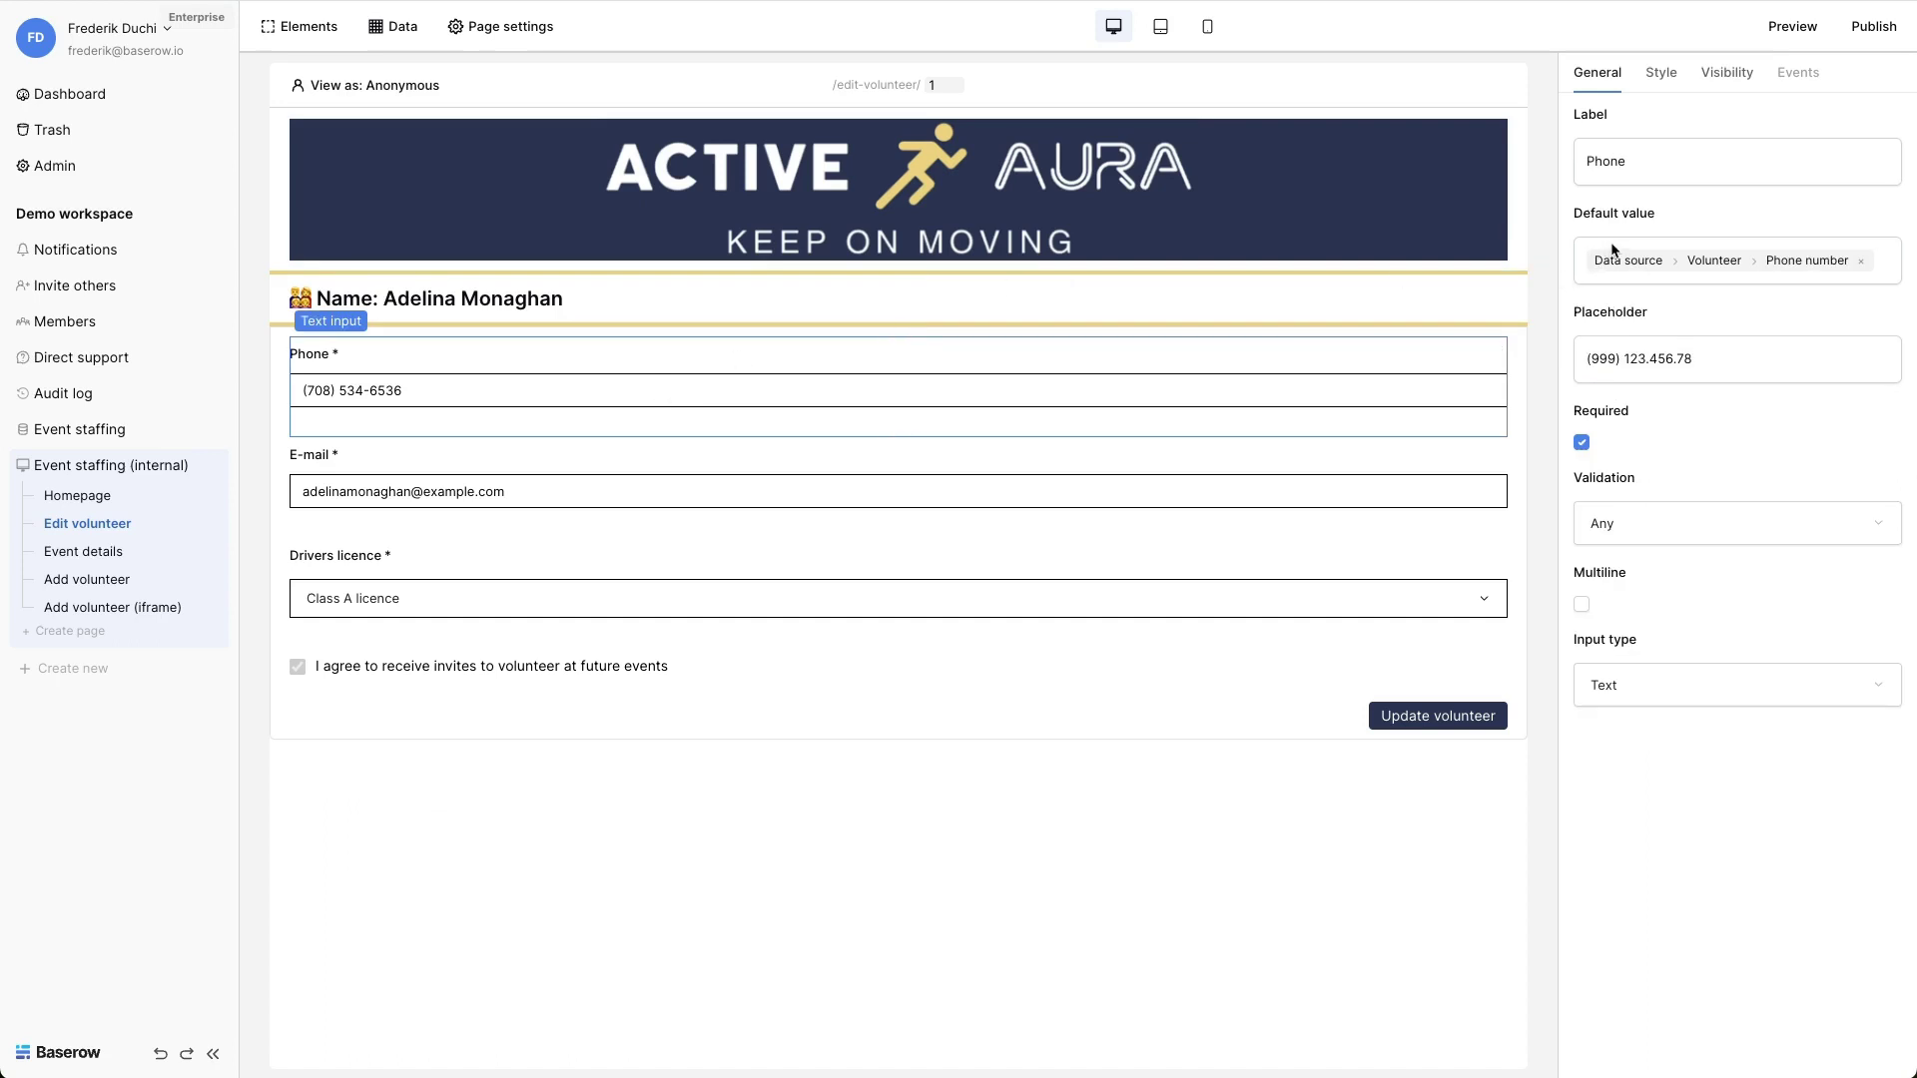
left_click(1010, 500)
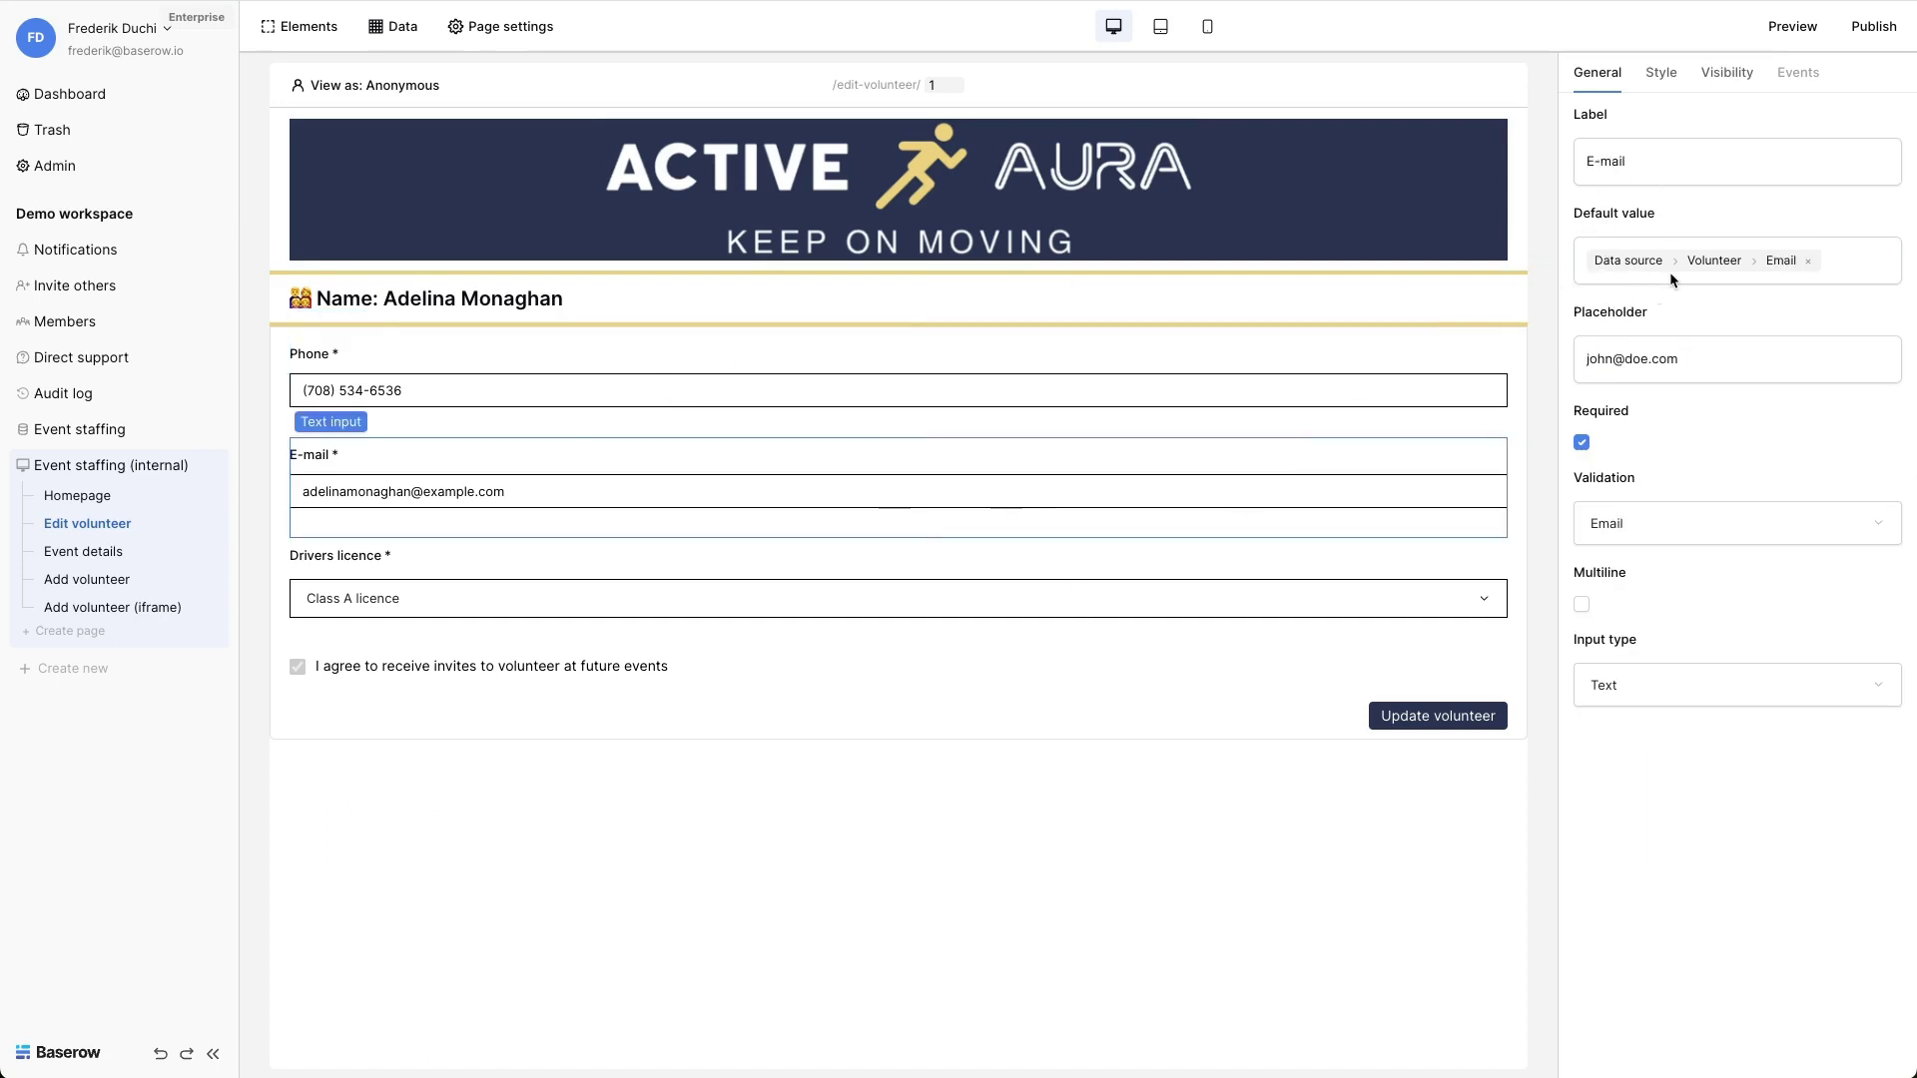
left_click(1442, 720)
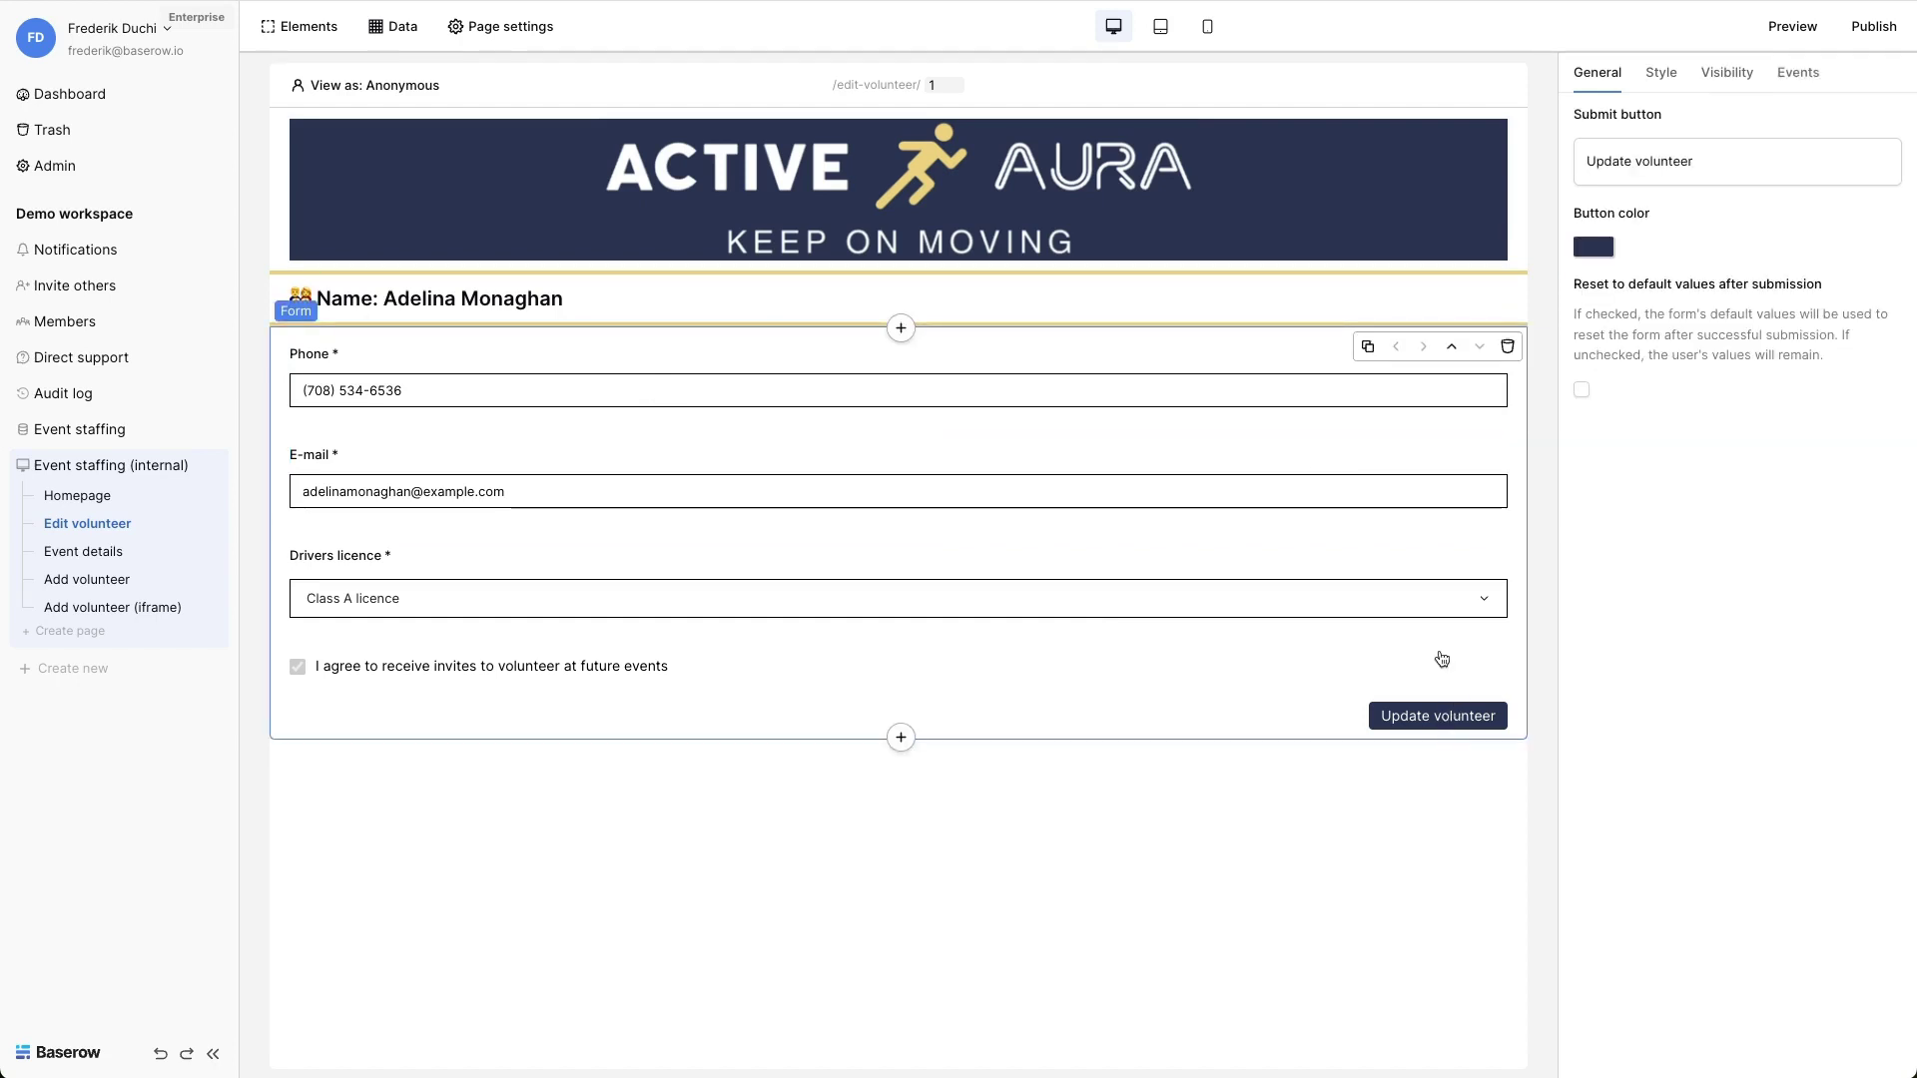
- Add an On submit Update Row action using Local Baserow, Event staffing database, Volunteers table
left_click(1802, 75)
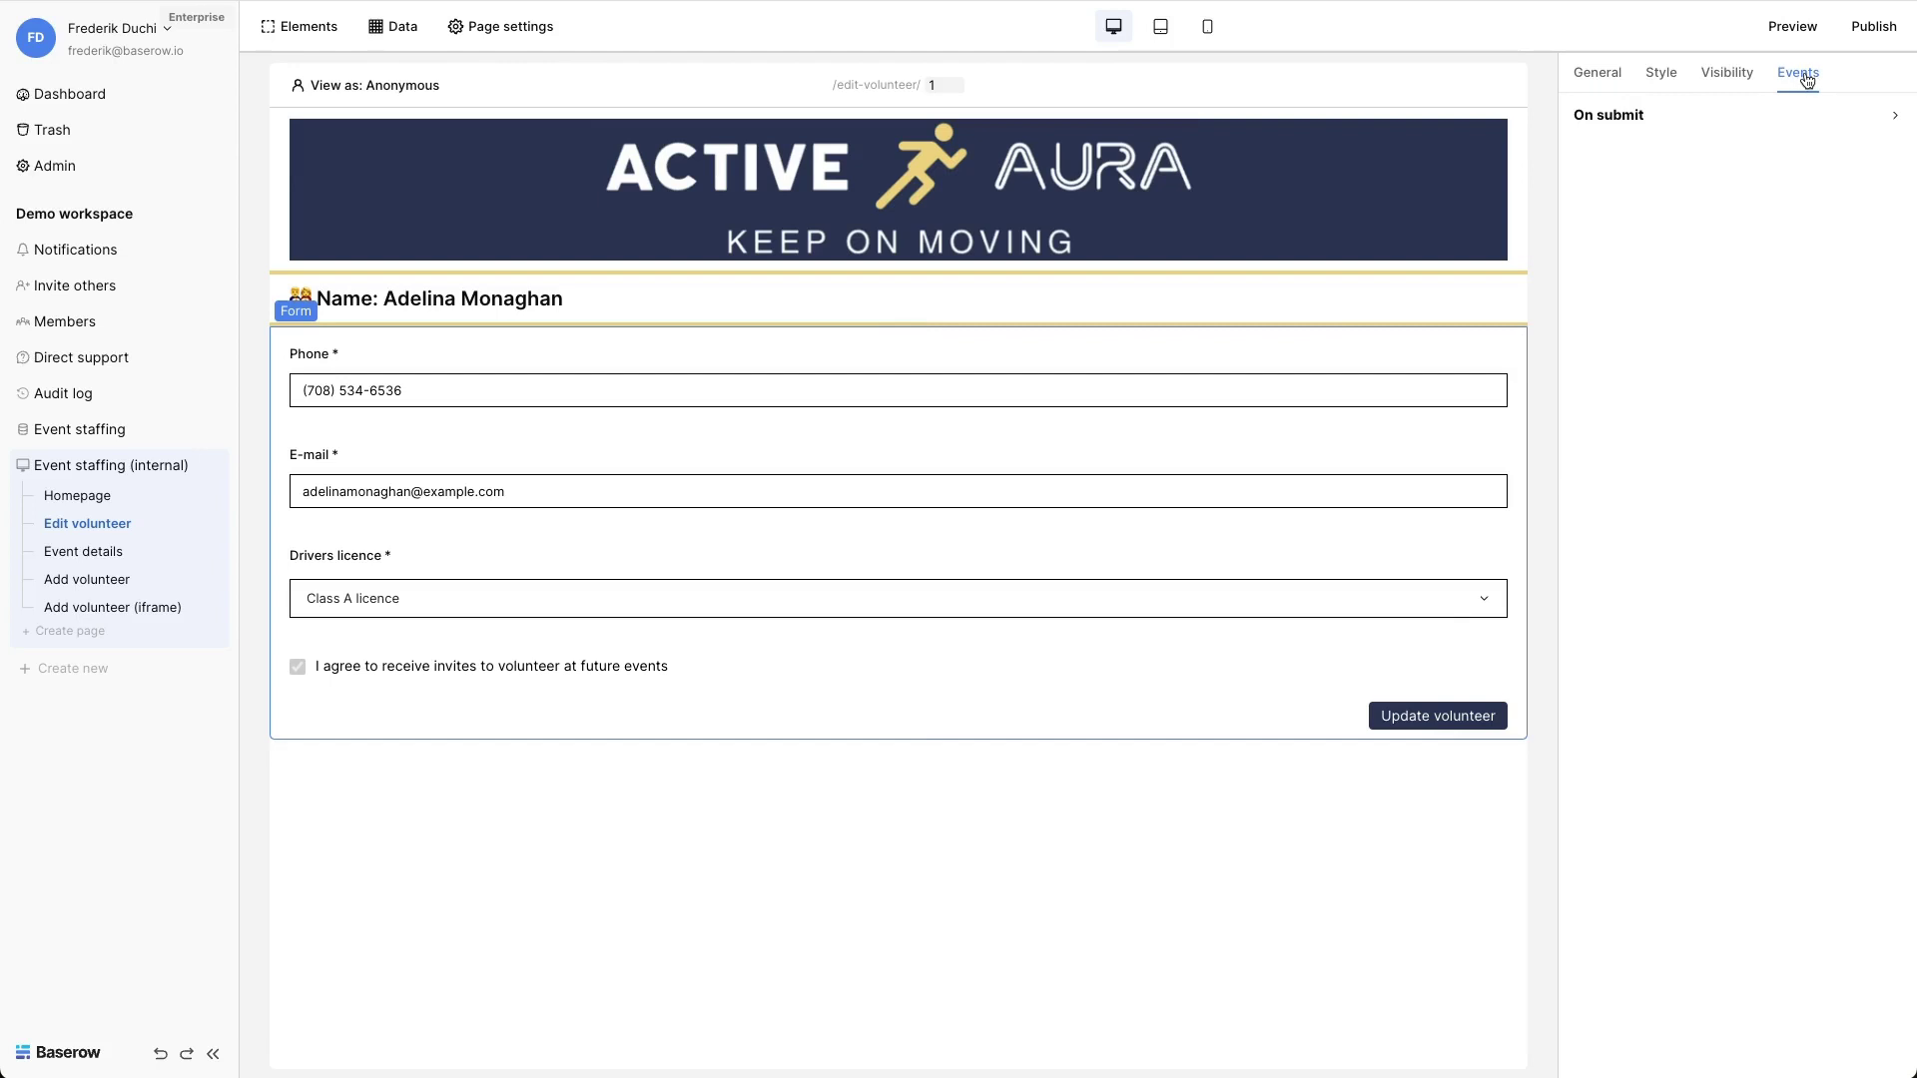
left_click(1597, 130)
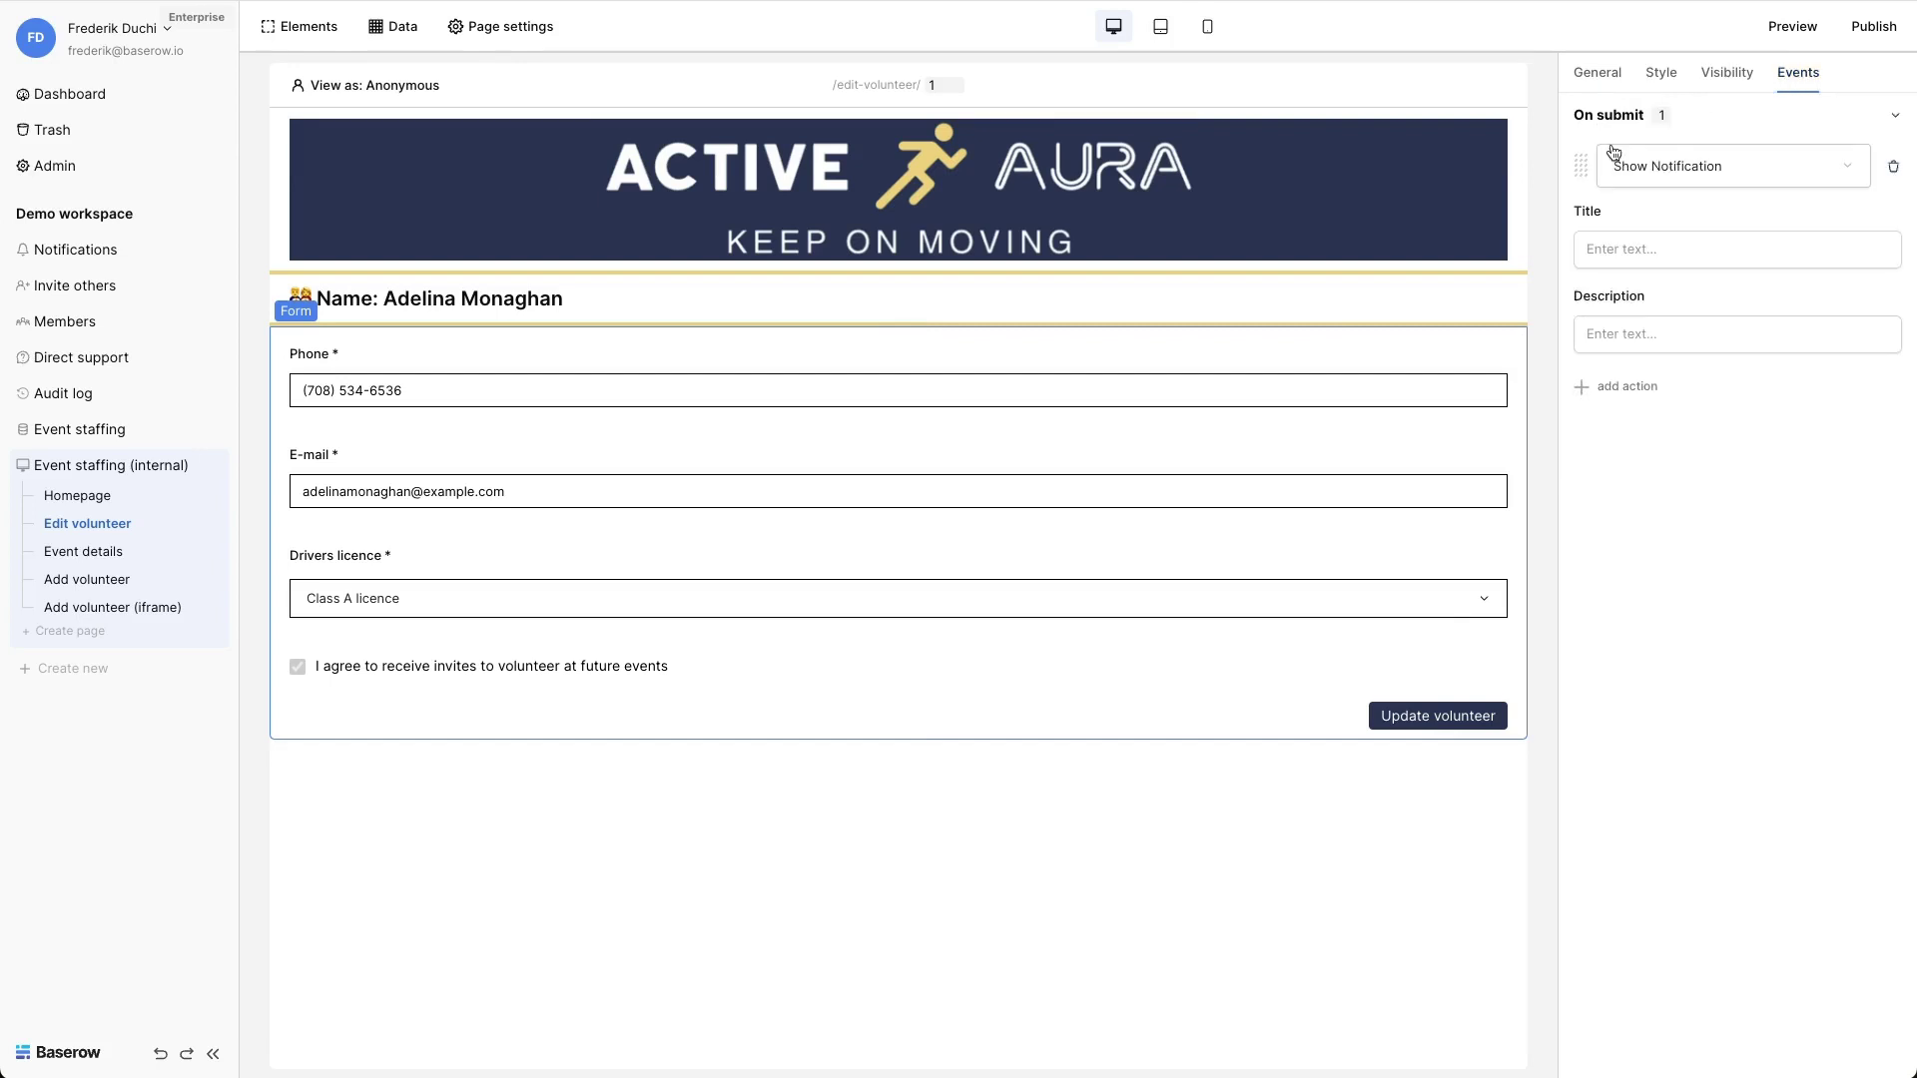
left_click(1659, 170)
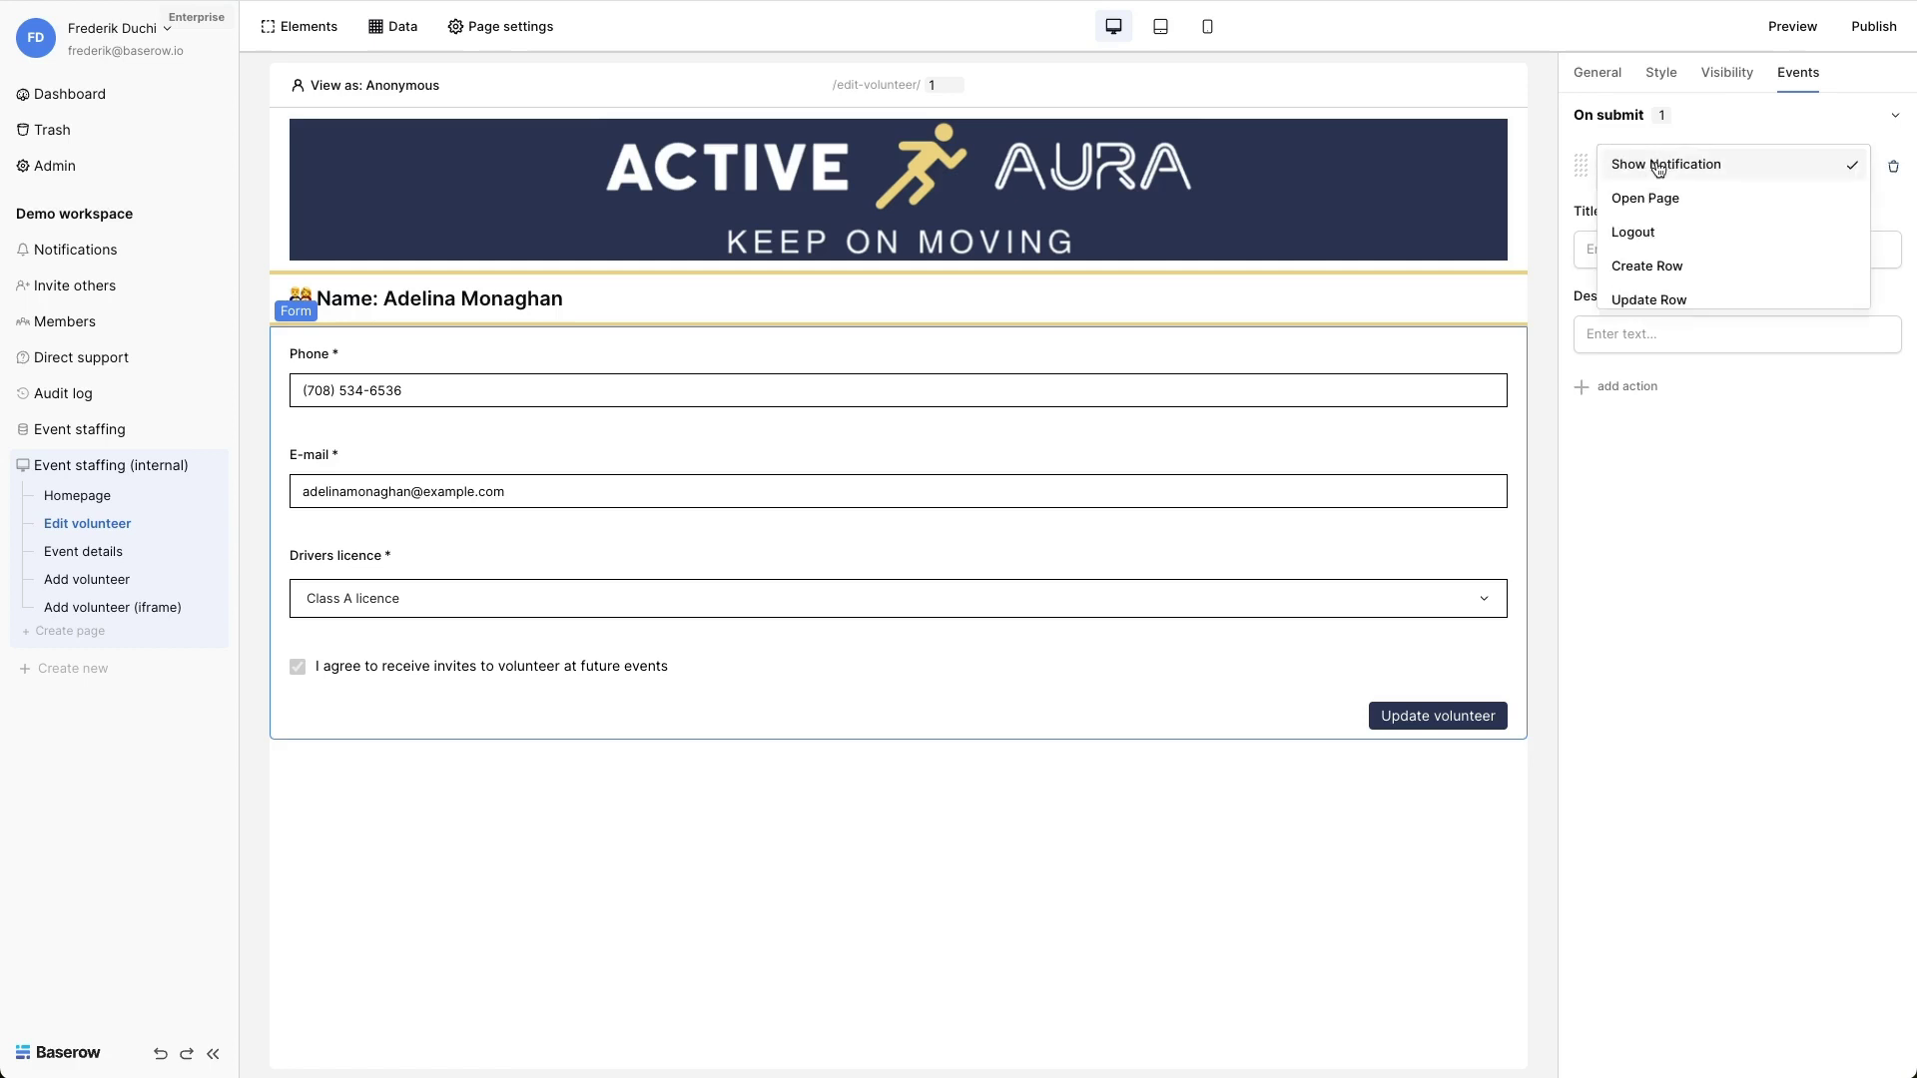
left_click(1648, 300)
left_click(1642, 257)
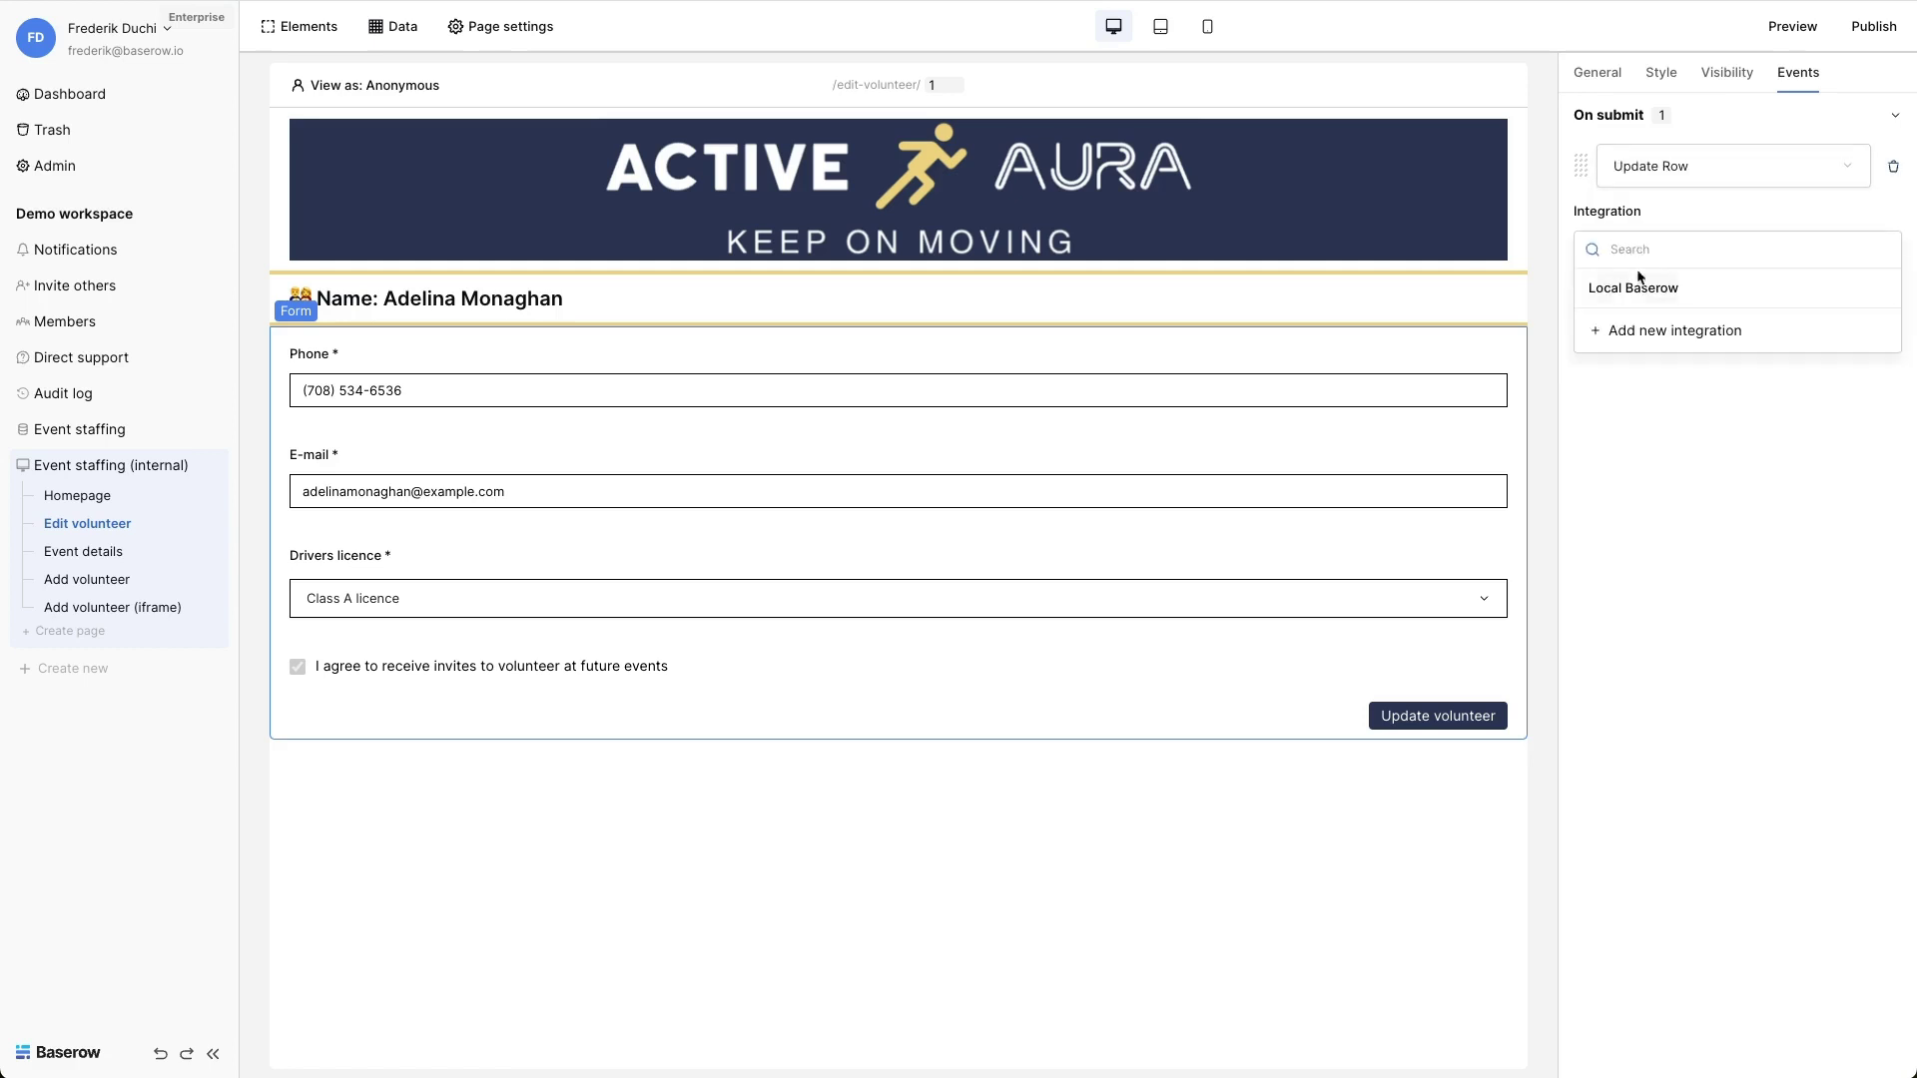
left_click(1630, 304)
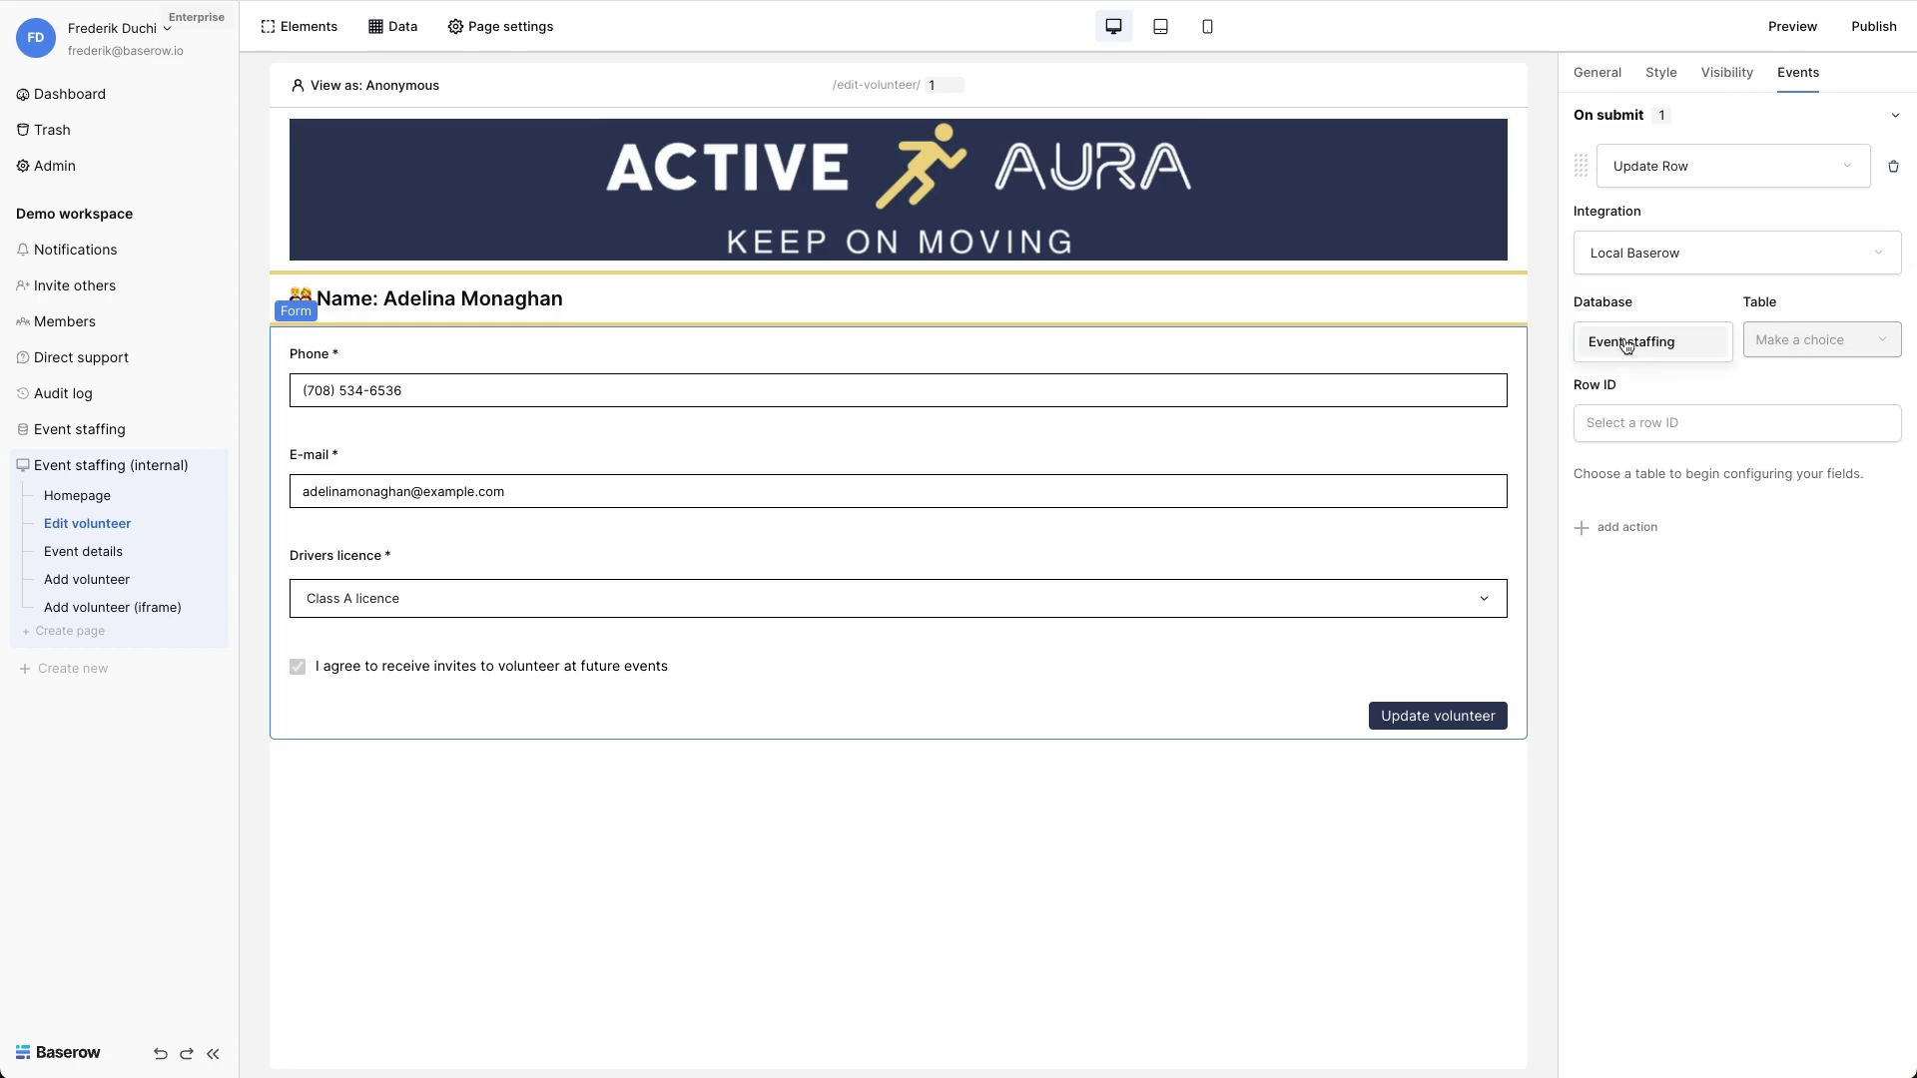
left_click(1816, 343)
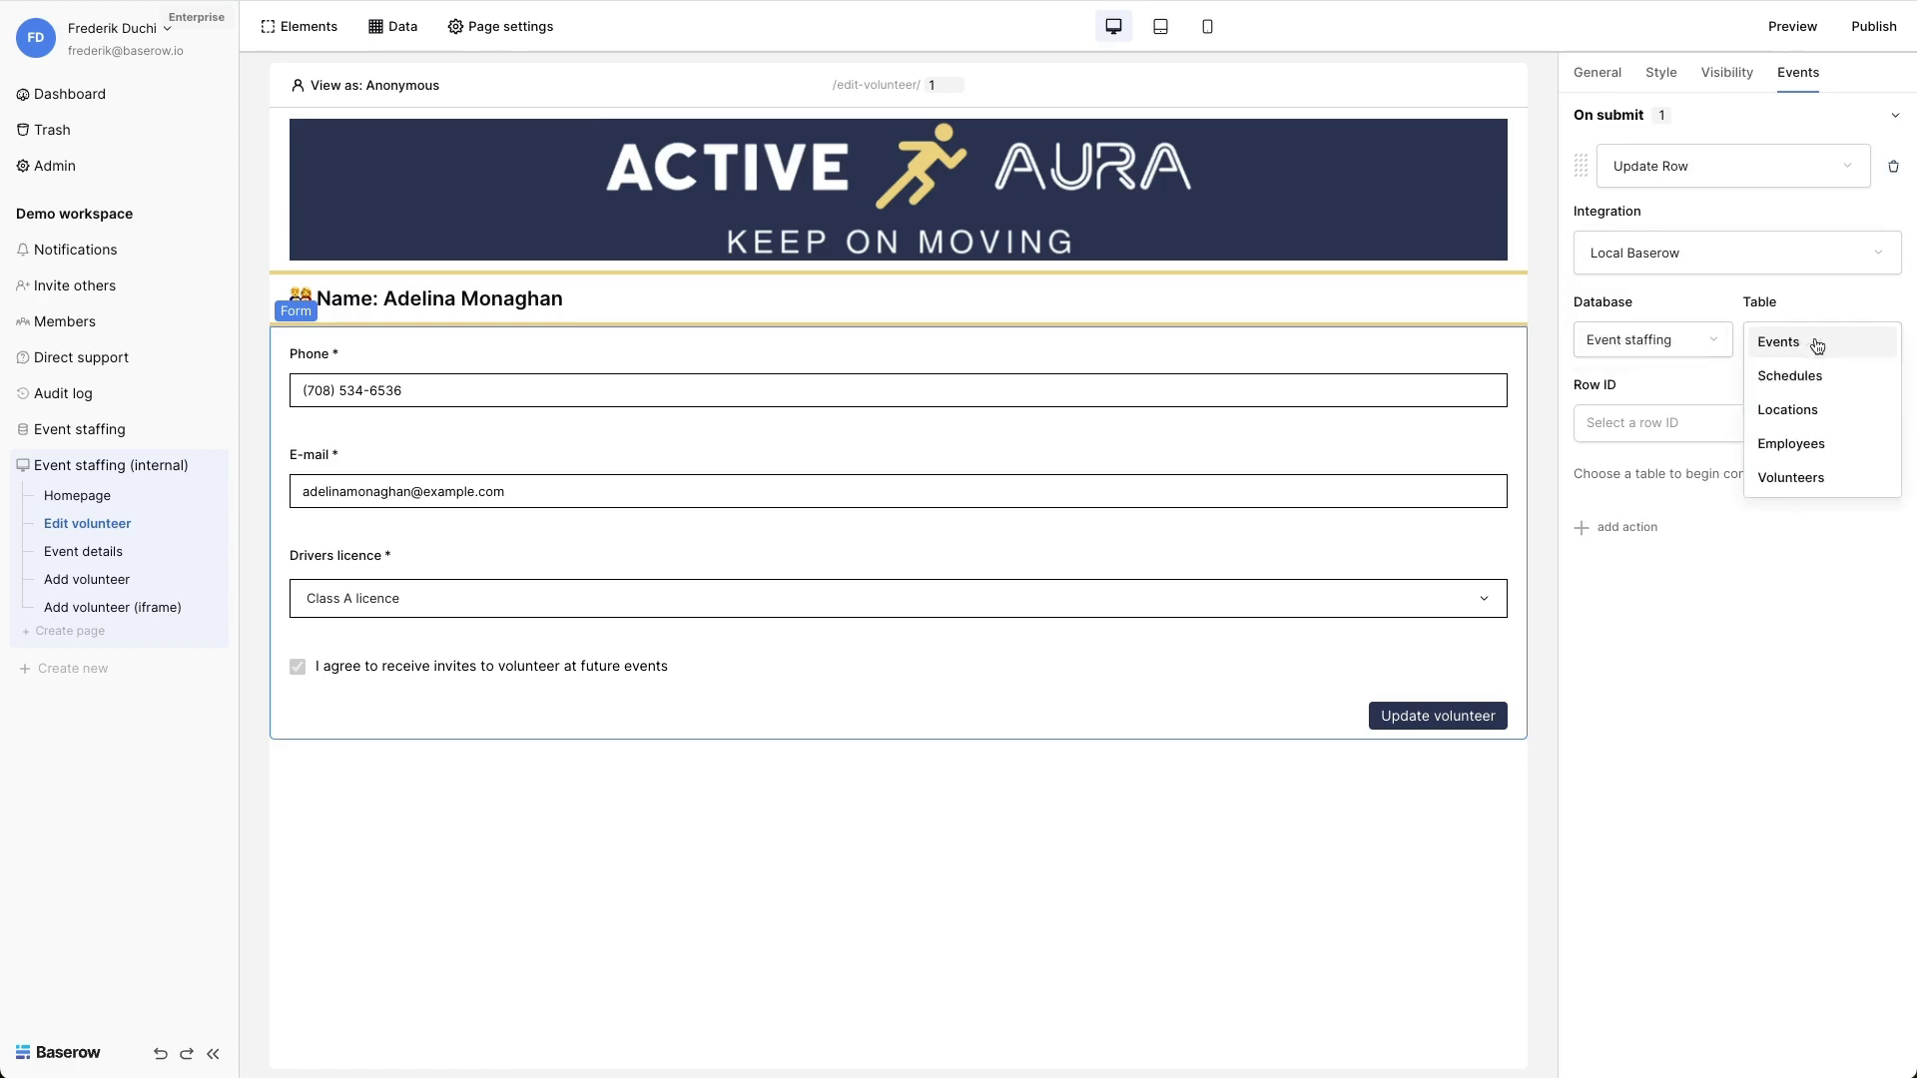
left_click(1786, 477)
- Use the id parameter as row ID; map phone, e-mail, licence and invites from the form
left_click(1677, 424)
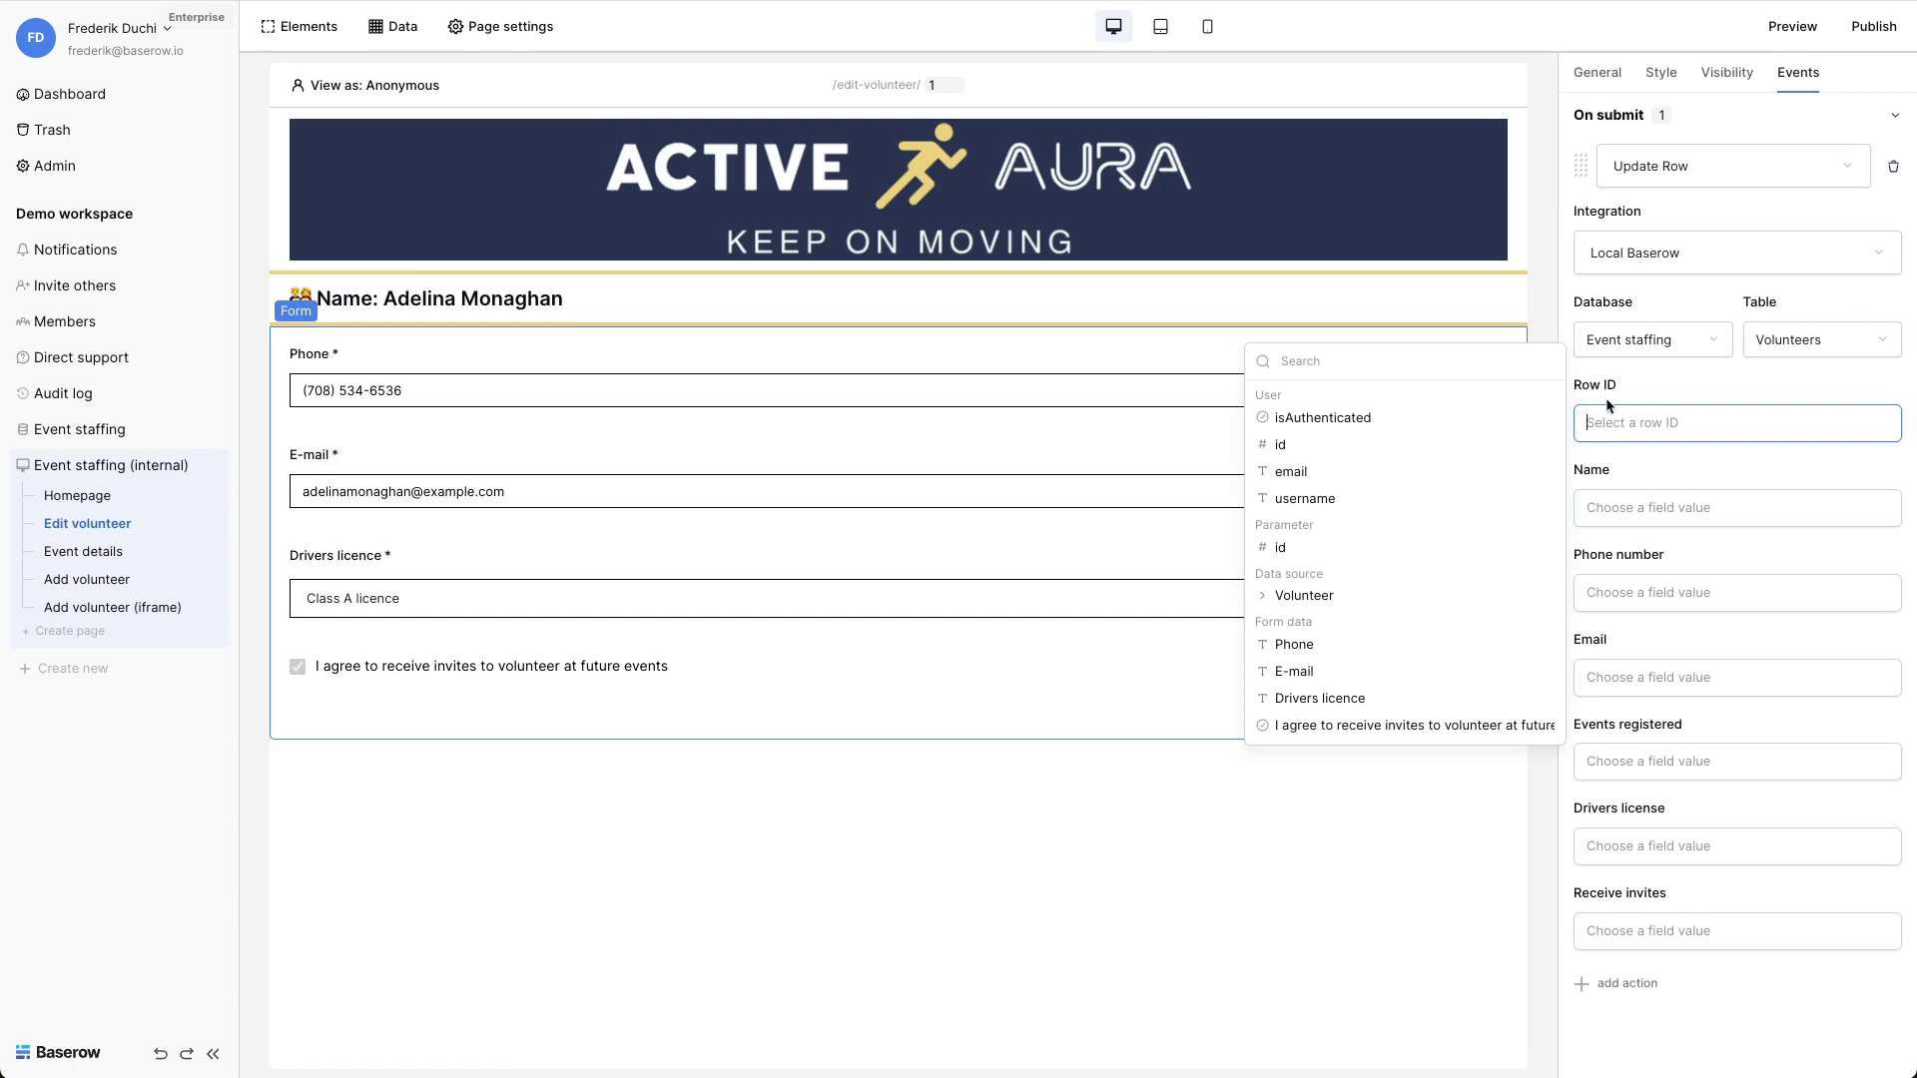
left_click(1388, 550)
key("Tab")
key("Tab")
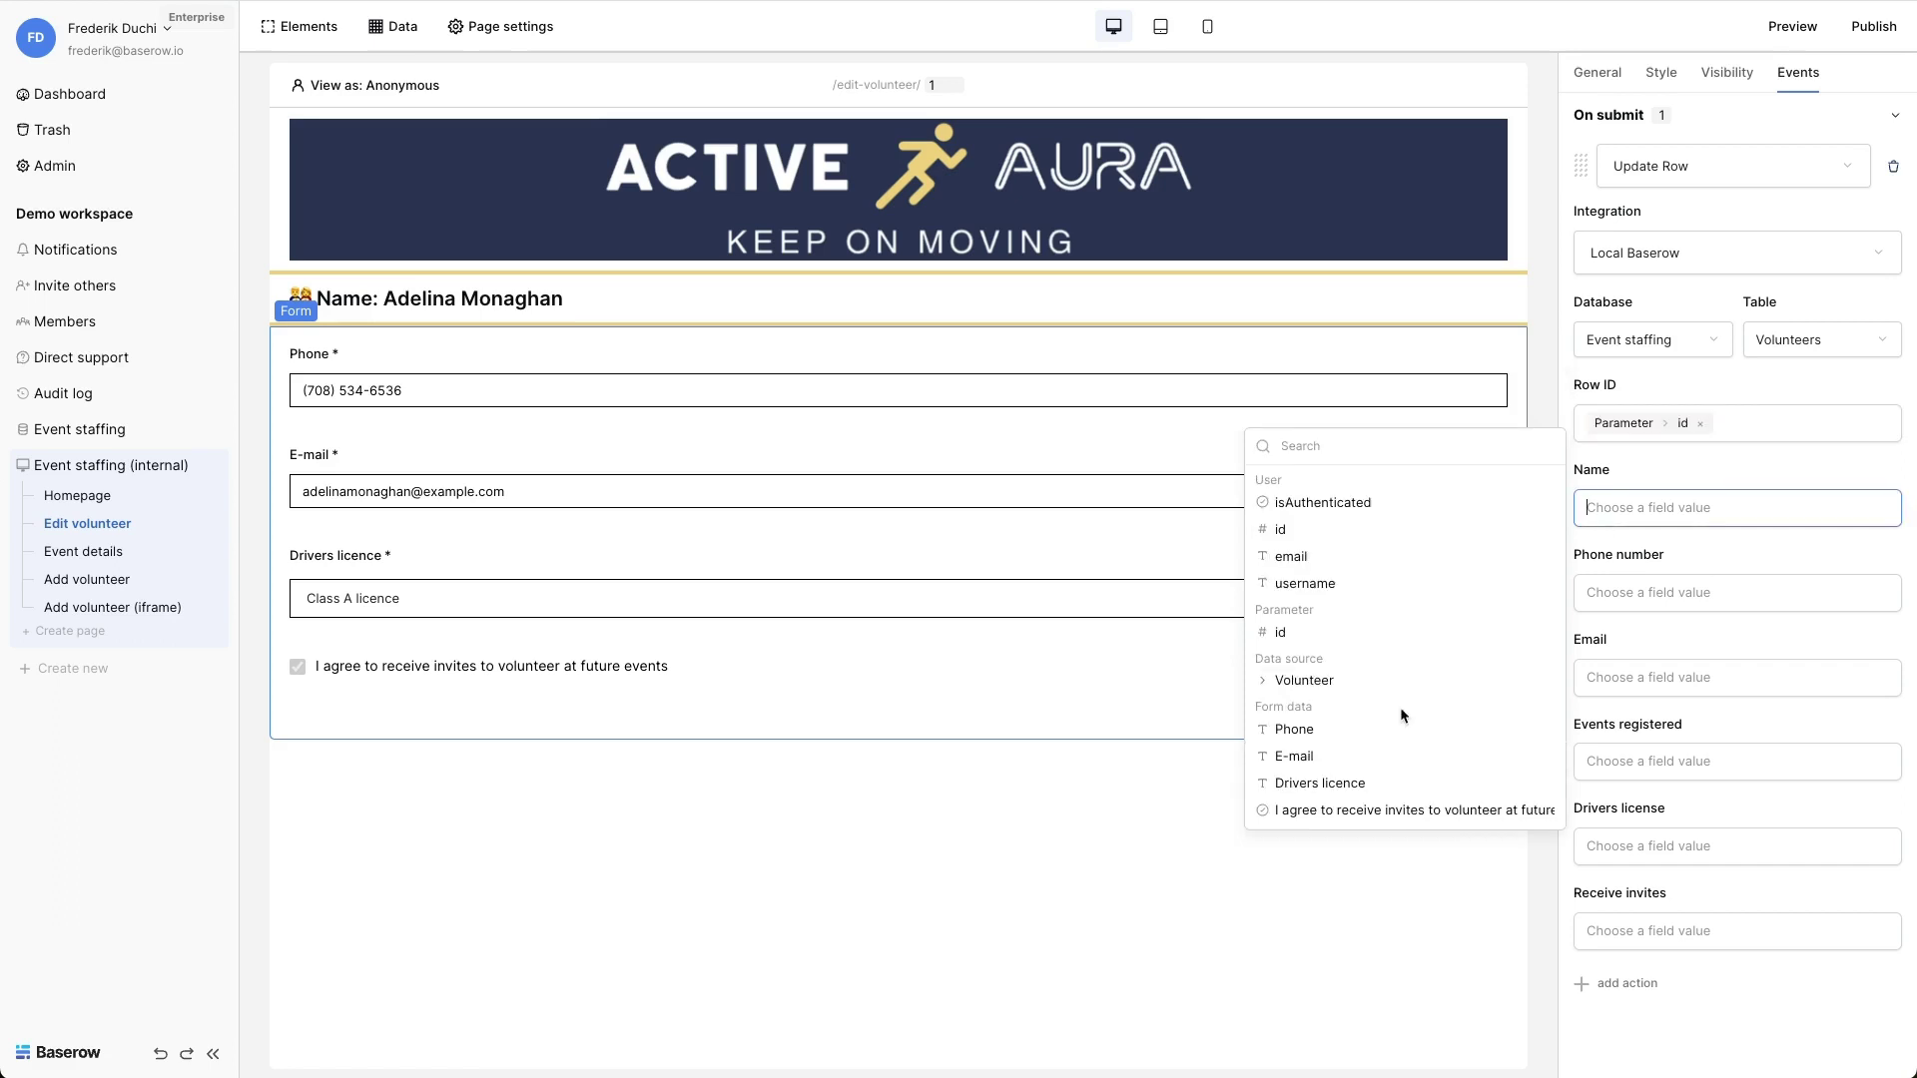
left_click(1294, 813)
left_click(1632, 682)
left_click(1304, 921)
left_click(1678, 846)
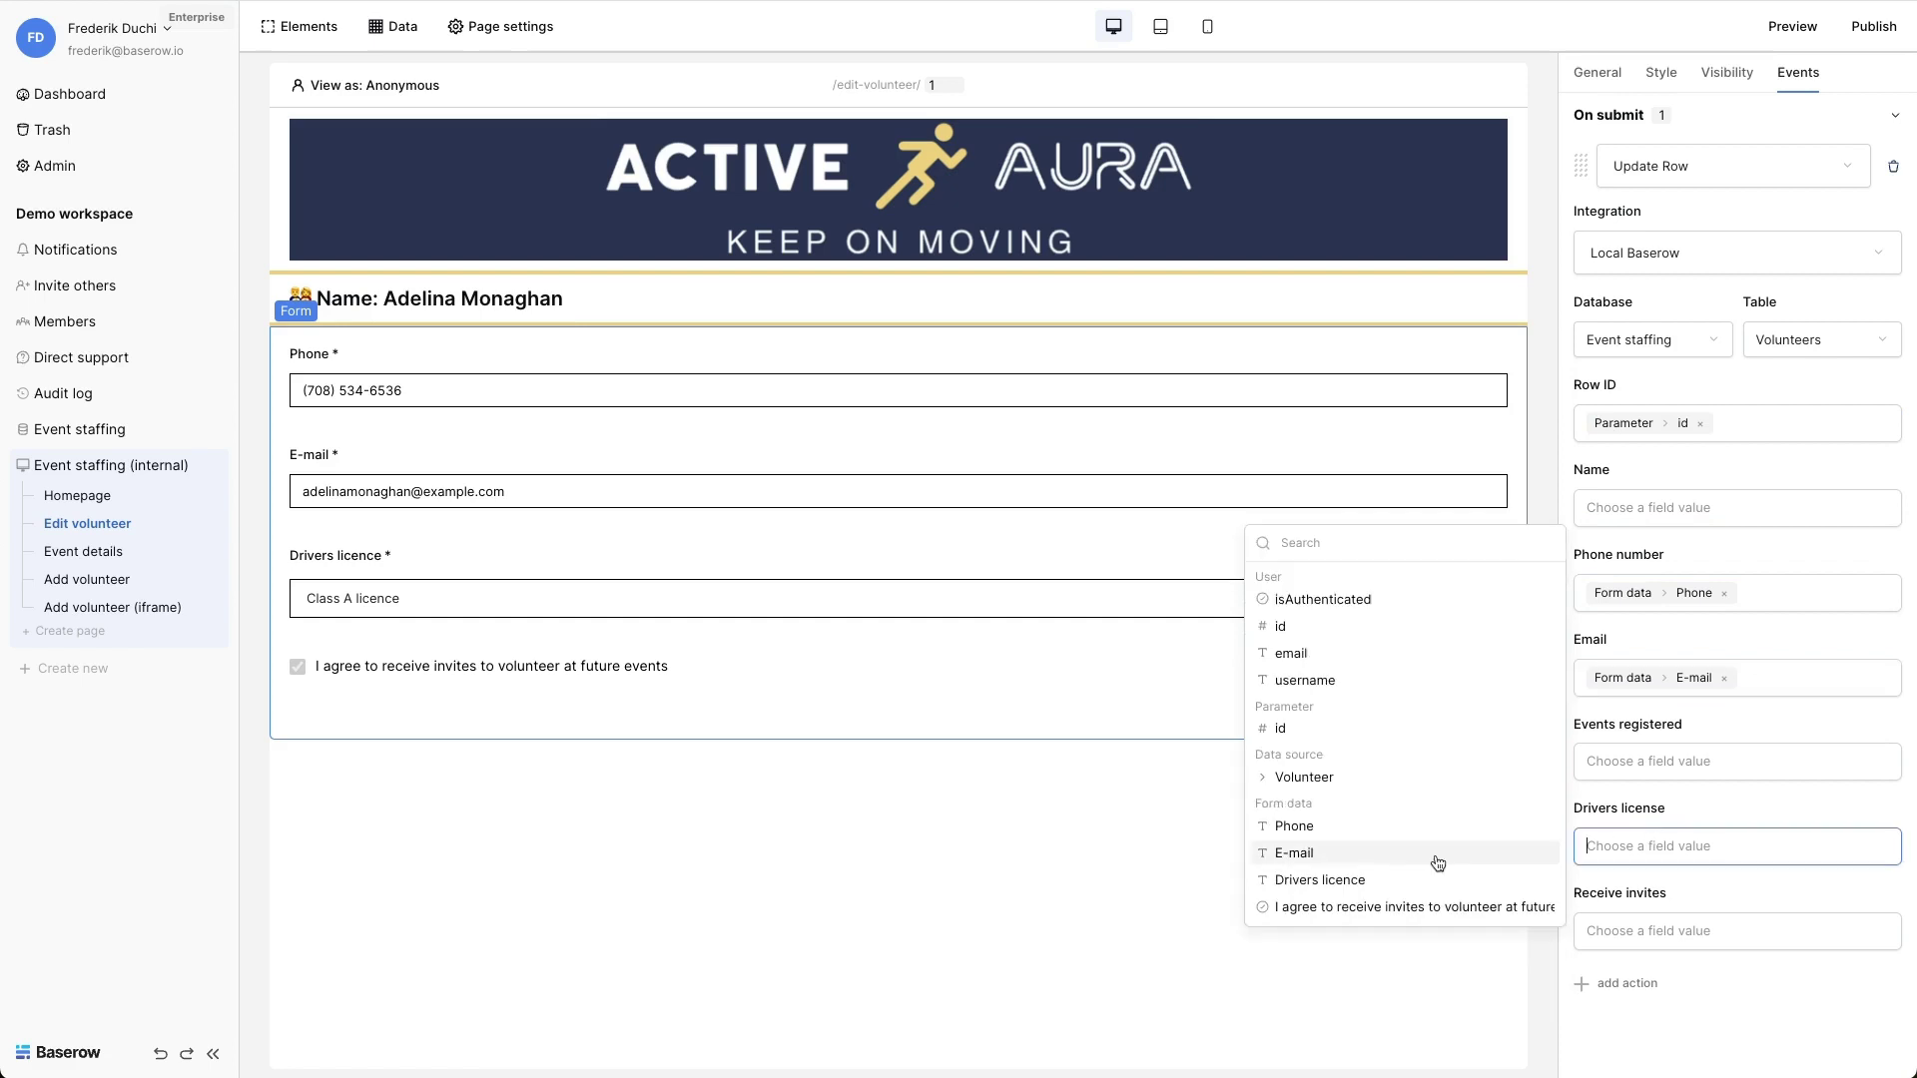
left_click(1320, 879)
left_click(1666, 929)
left_click(1407, 995)
left_click(1707, 1036)
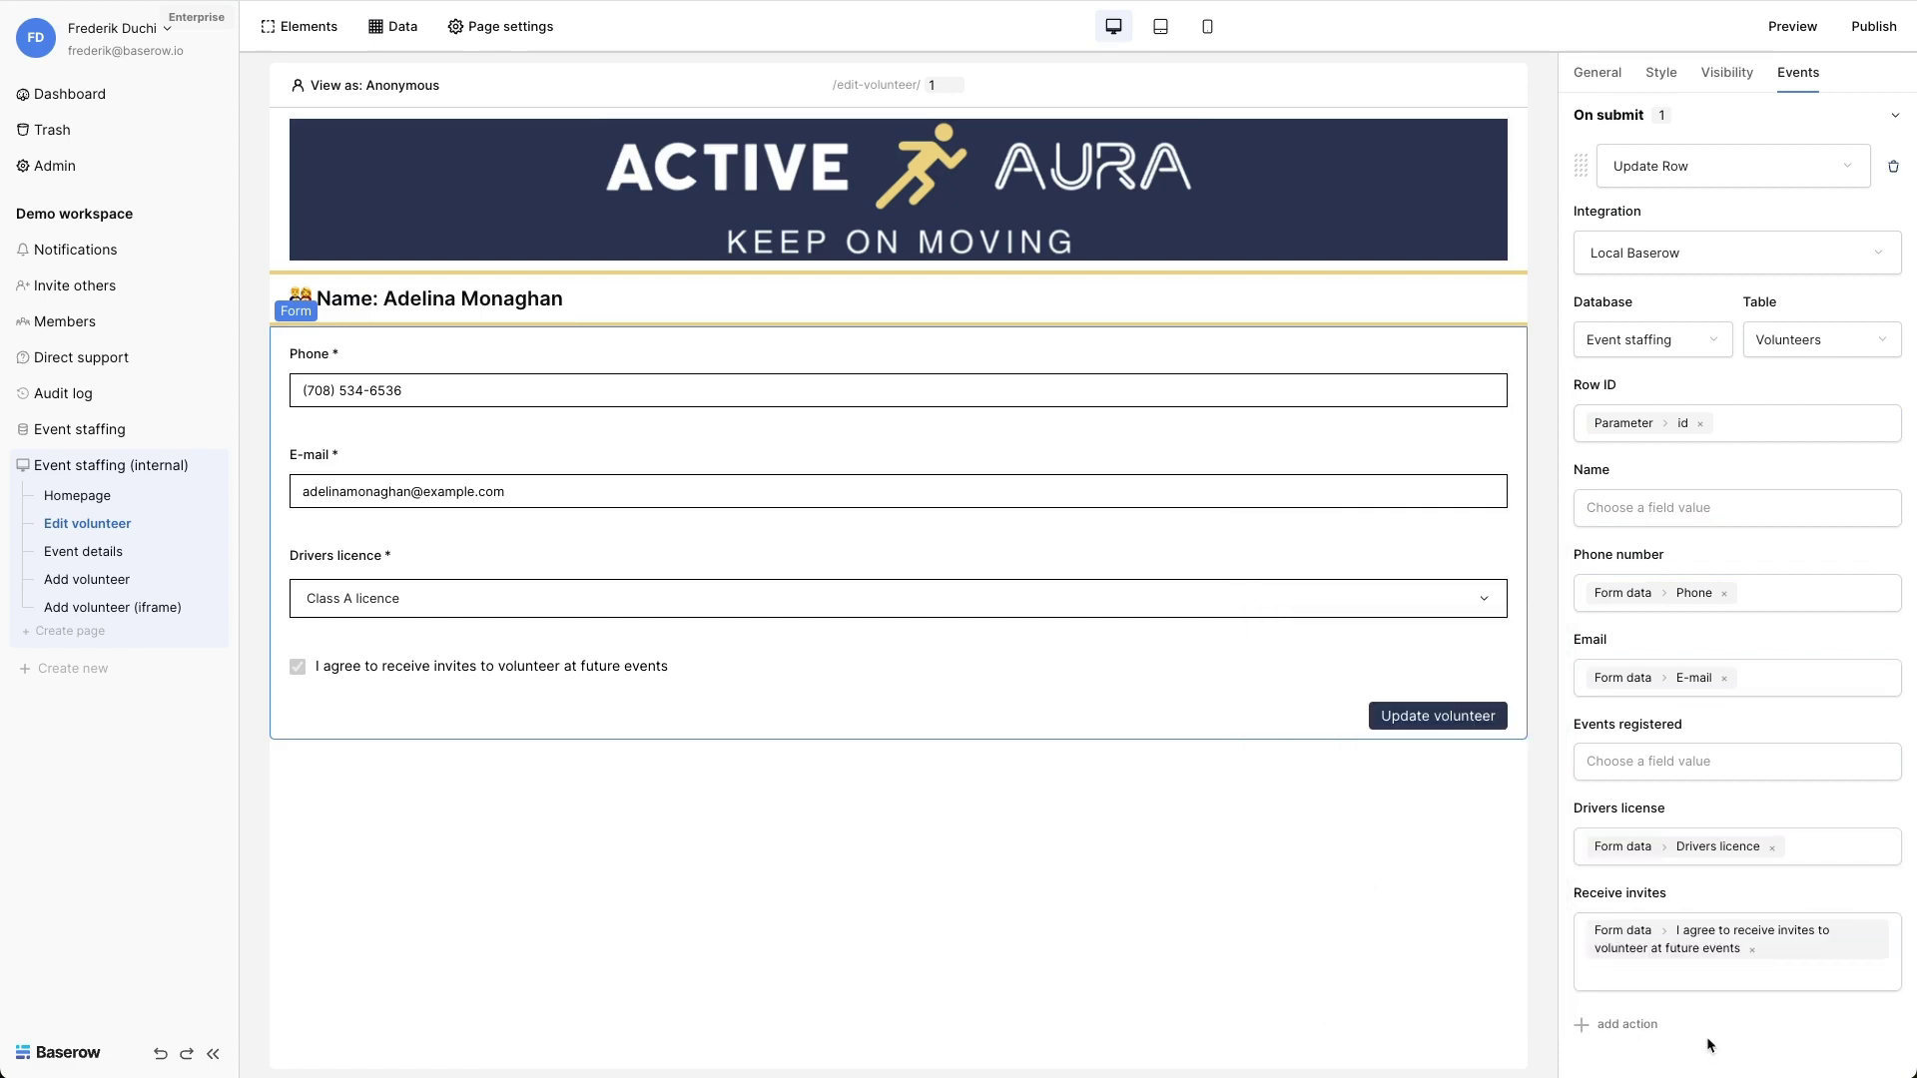